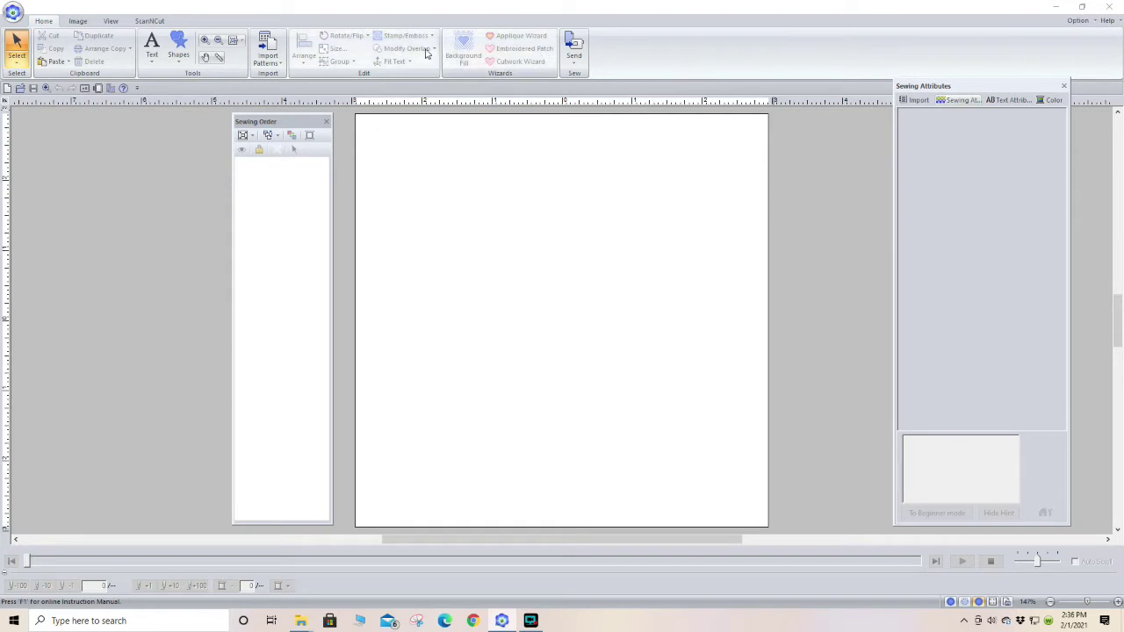
Step: Import the quilt feather pattern no58_15.pes from the Quilt category of the Design Library
left_click(264, 54)
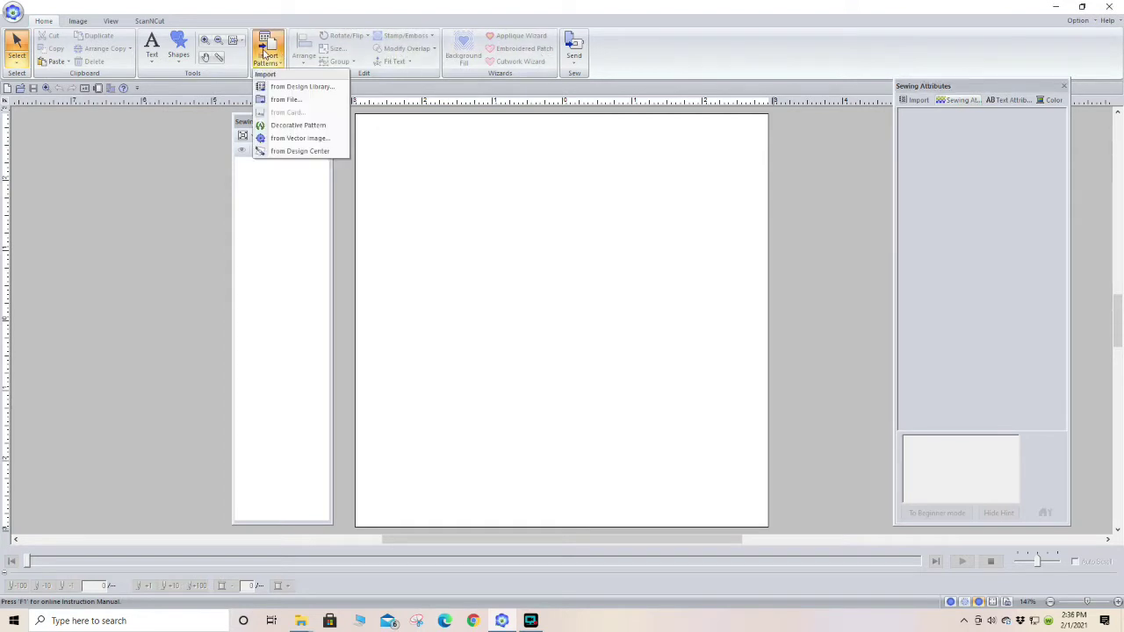
left_click(292, 88)
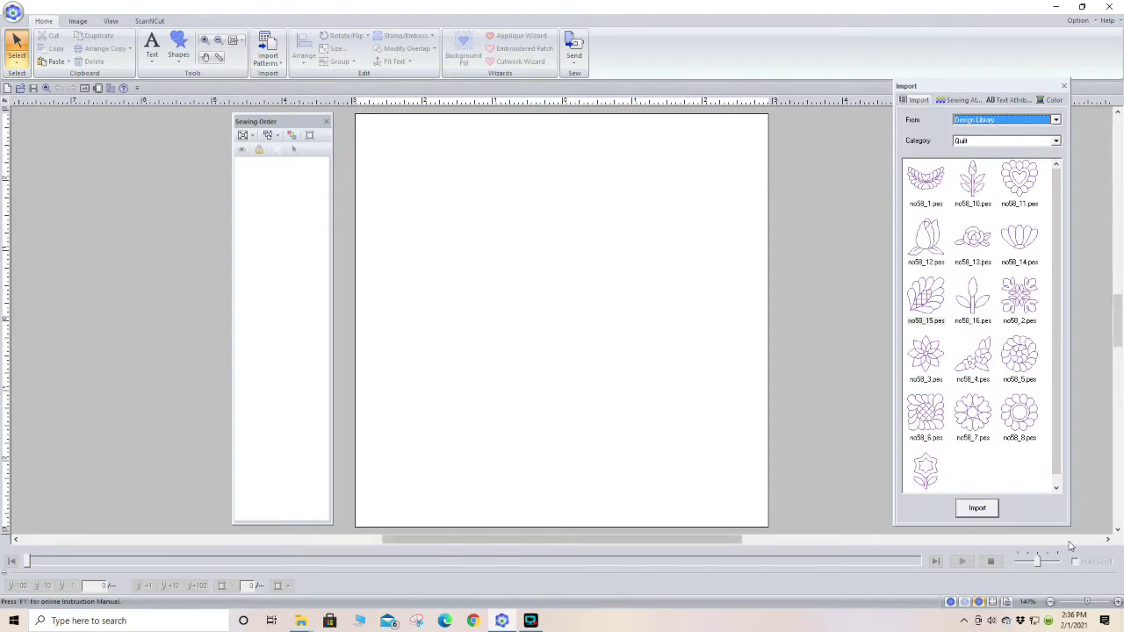
double_click(928, 301)
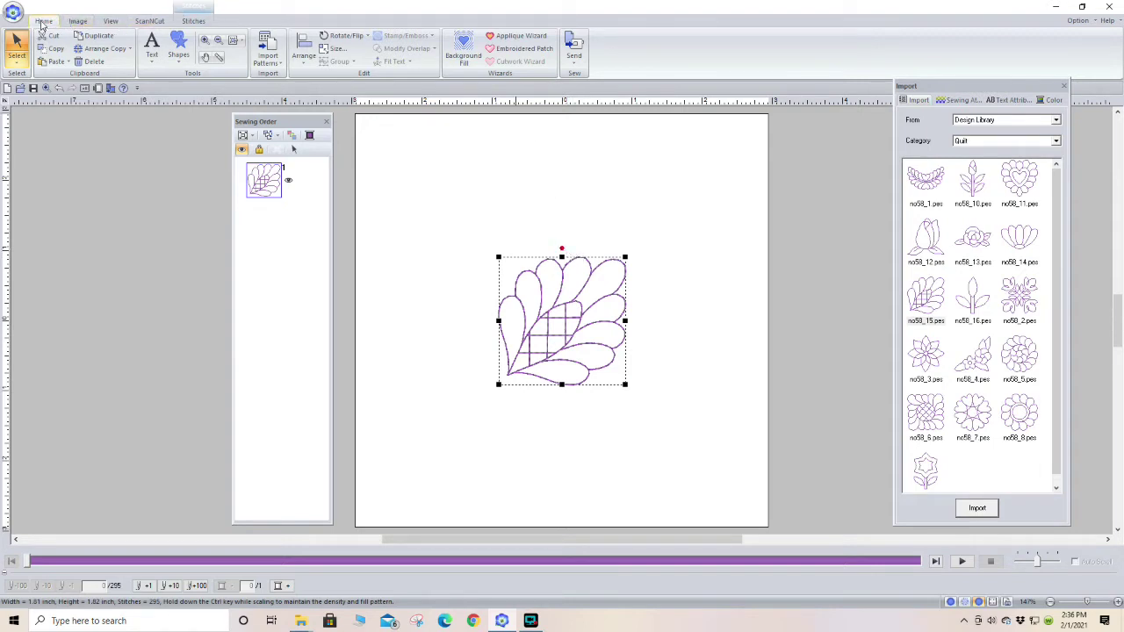
Step: Show the grid with axes on the design page
left_click(111, 21)
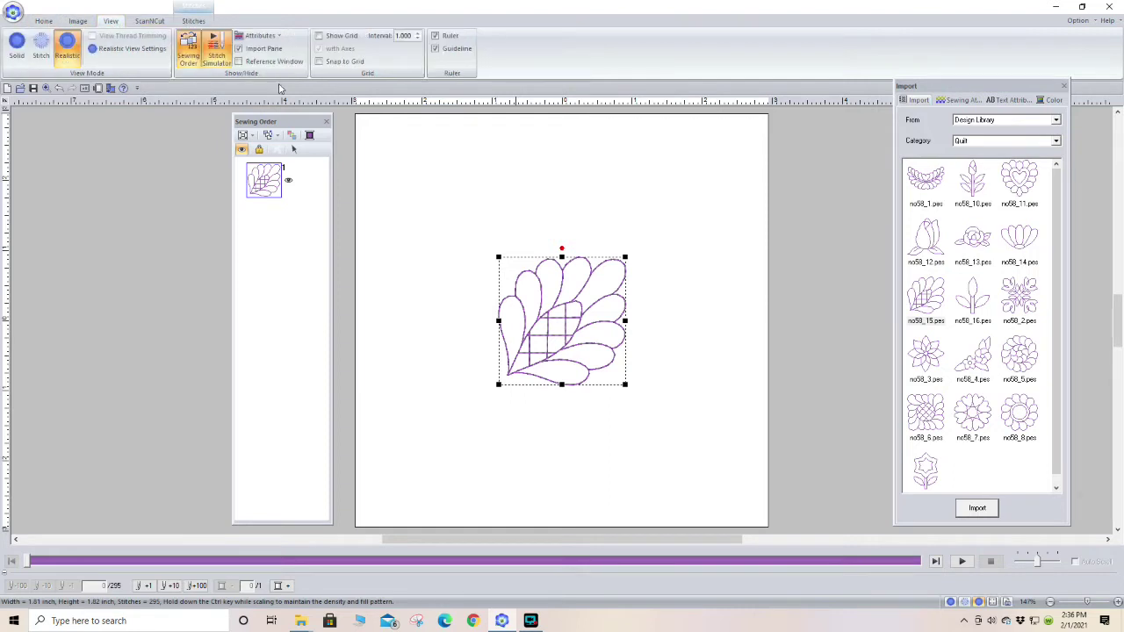
left_click(320, 36)
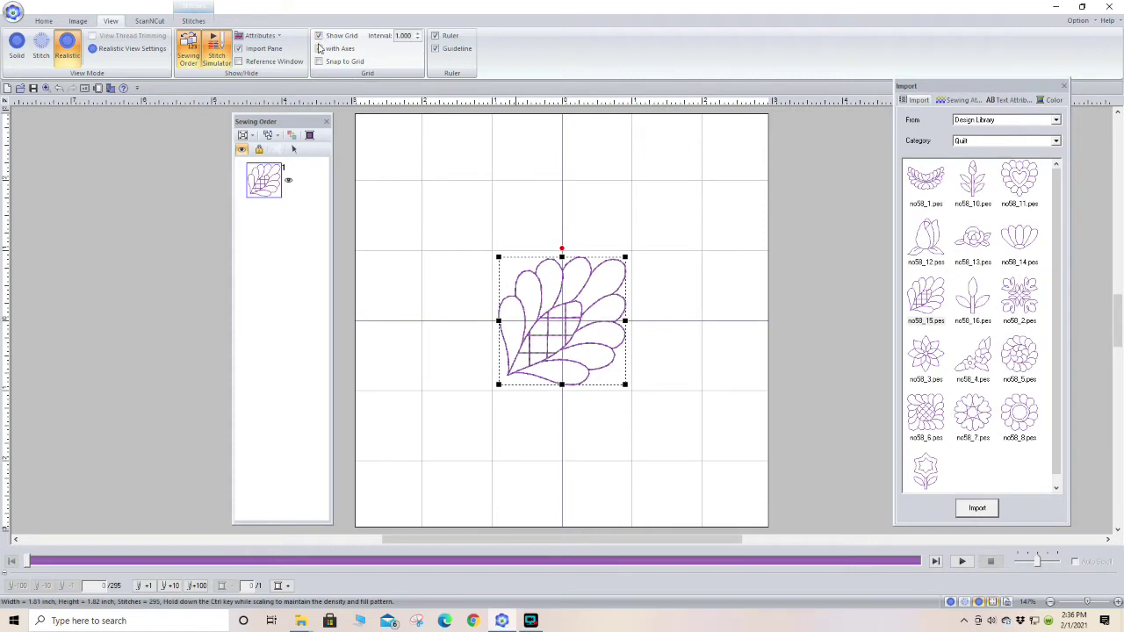
left_click(320, 49)
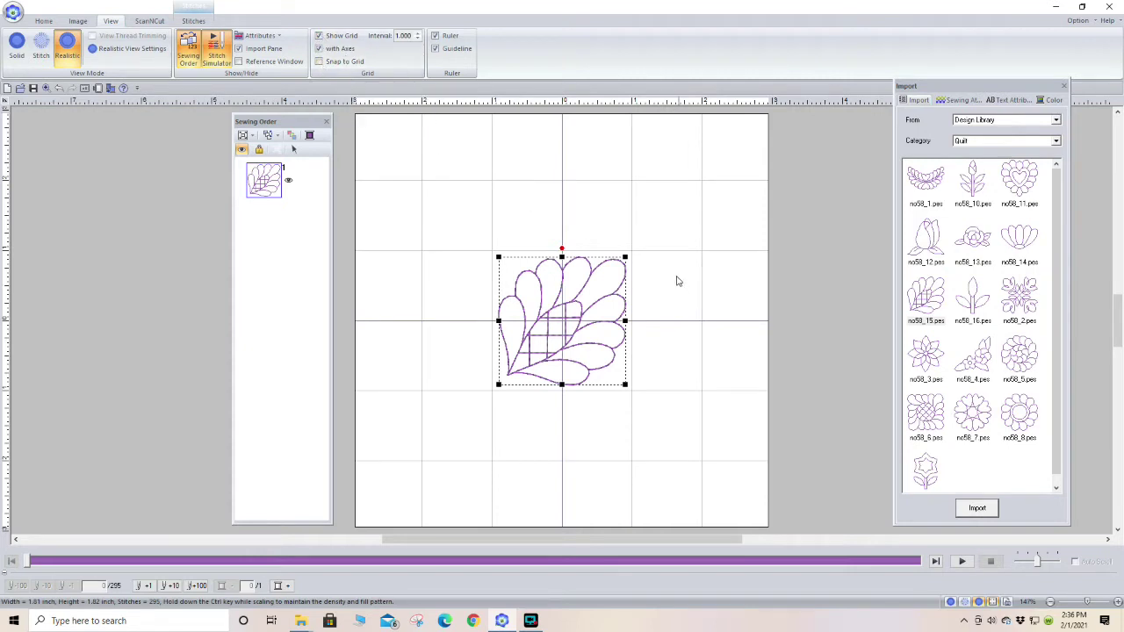
Step: Enlarge the feather to about 4.96 by 5.01 inches and rotate it clockwise so its pointed end lies on the horizontal axis
left_click_drag(626, 259, 757, 126)
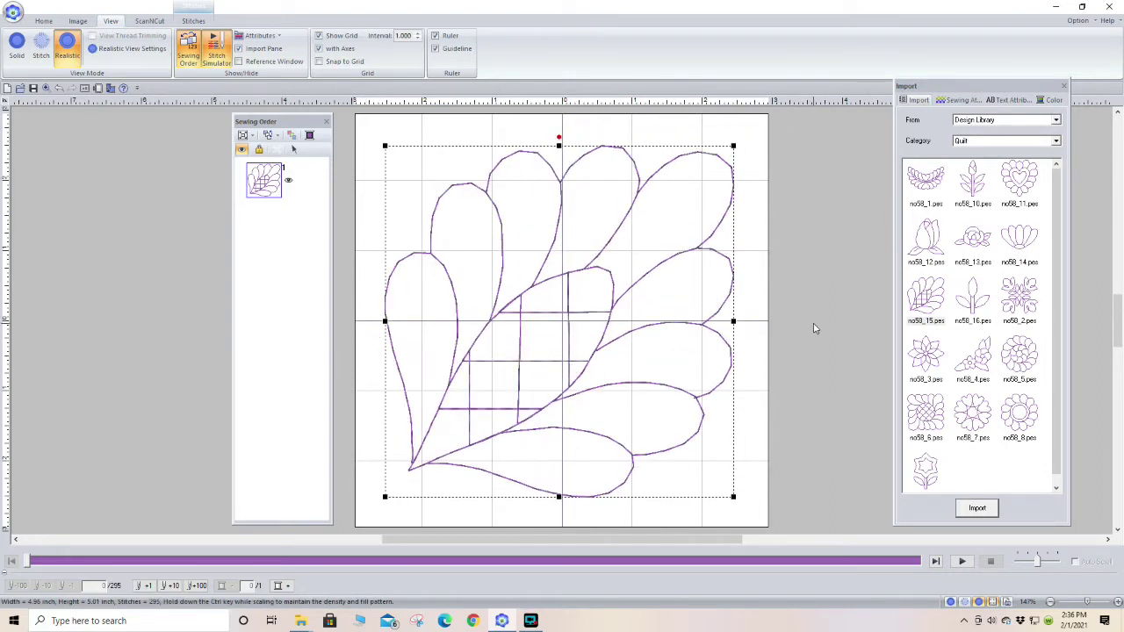
left_click_drag(560, 141, 805, 319)
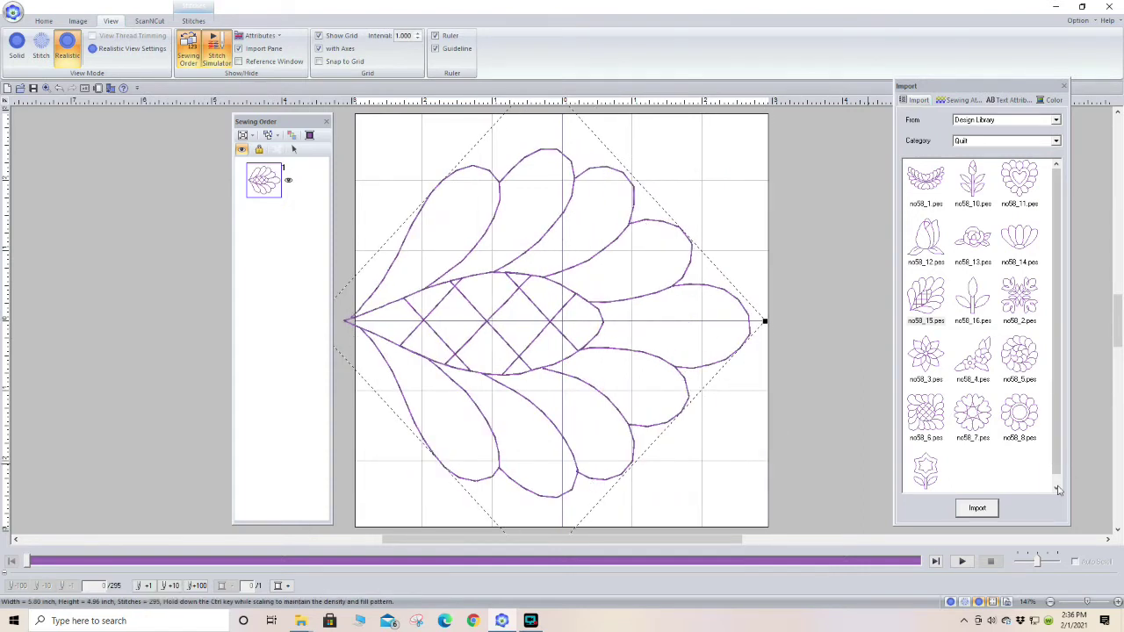
Step: Narrow the rotated feather from its pointed end to a width of about 5.4 inches
left_click_drag(743, 539, 706, 541)
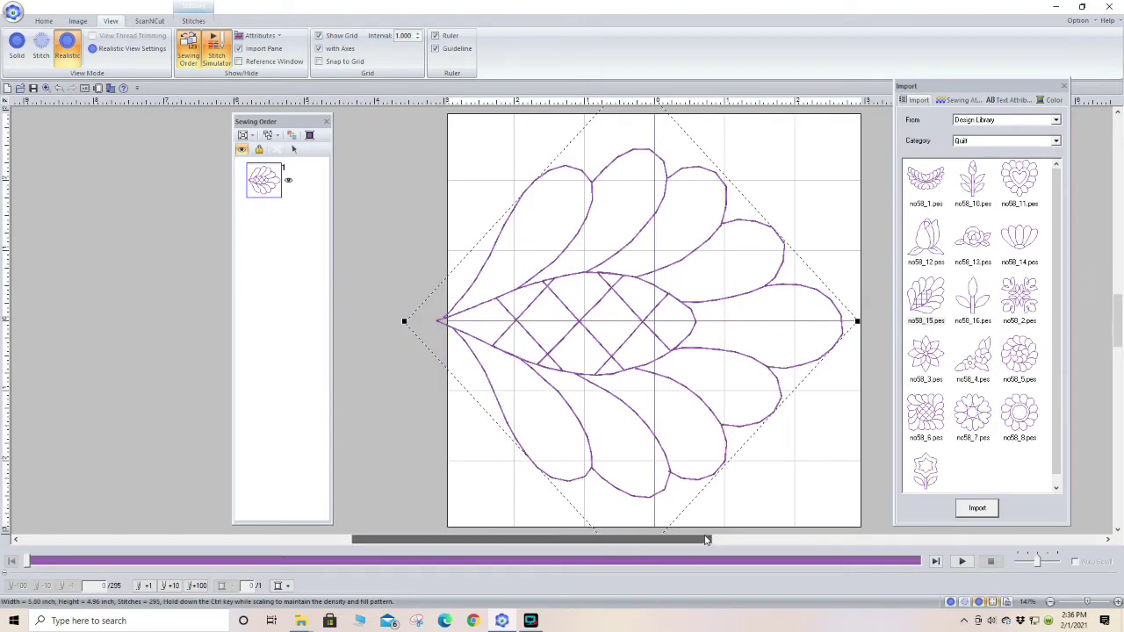
left_click_drag(403, 321, 448, 321)
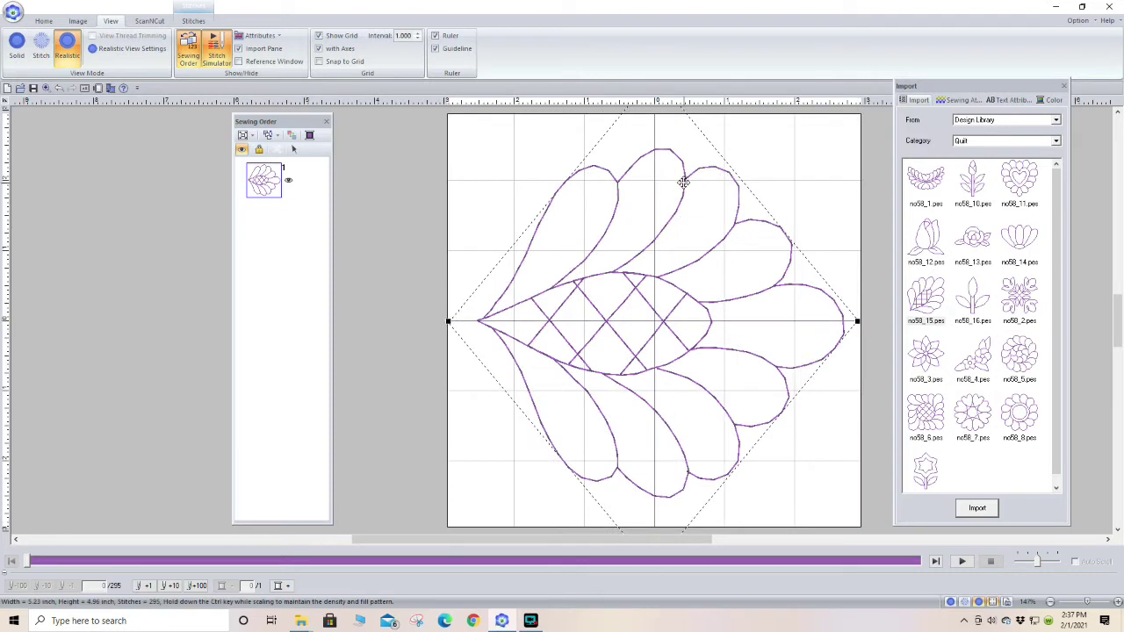
left_click_drag(447, 320, 436, 321)
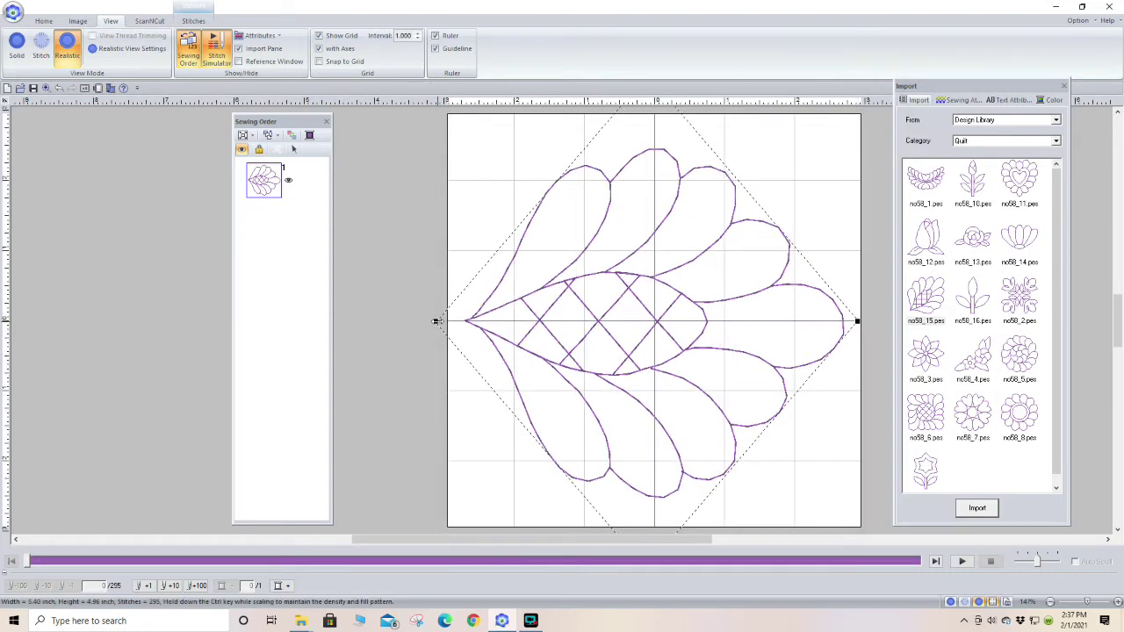
Step: Delete the intermediate stitch points along the crosshatch lines inside the feather's centre, leaving straight lines
left_click(43, 20)
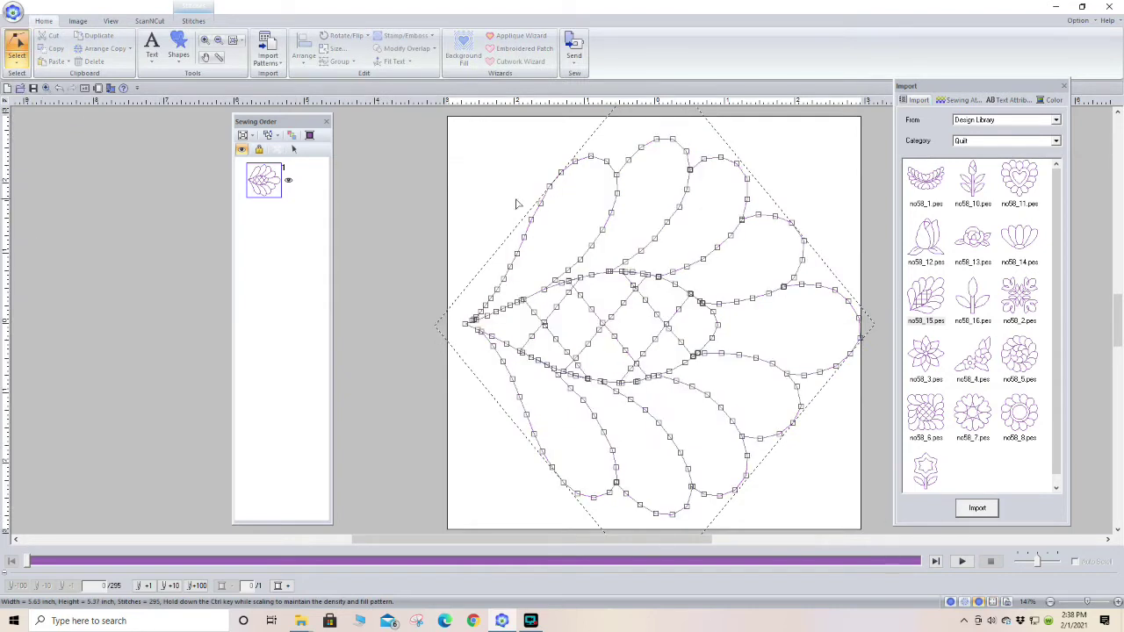
left_click(532, 314)
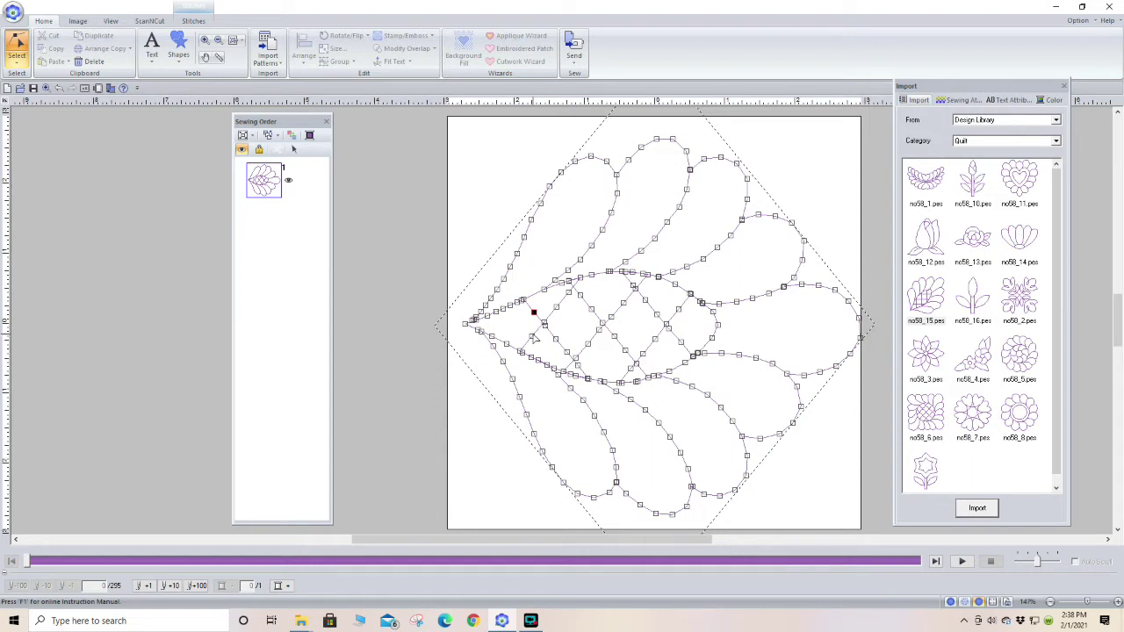
key("Delete")
left_click(544, 324)
key("Delete")
left_click_drag(532, 338, 558, 309)
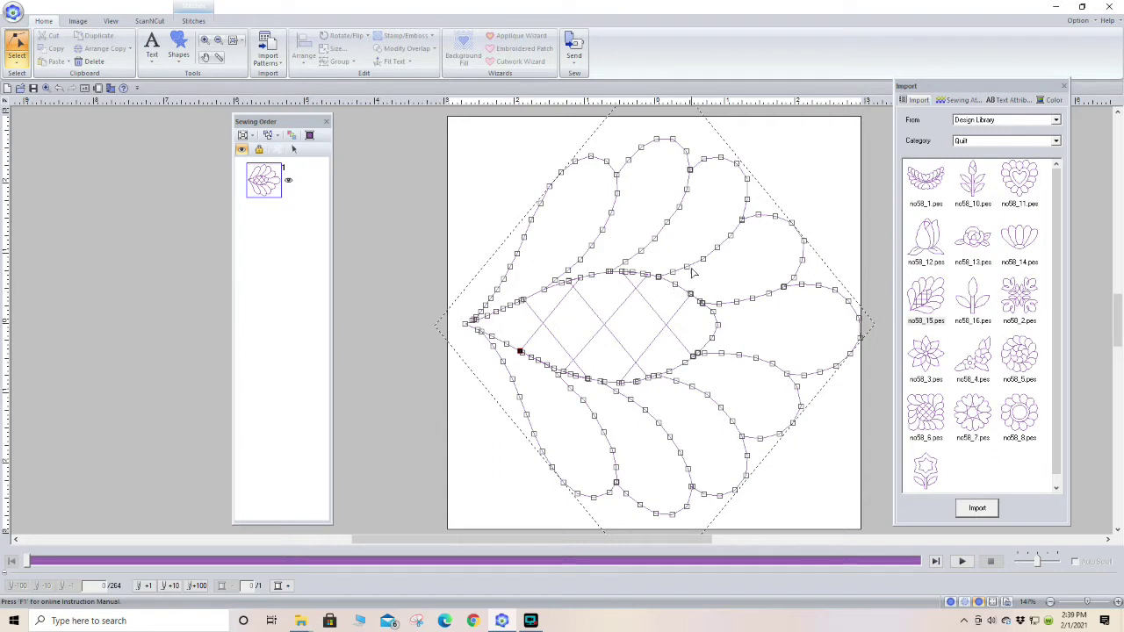
left_click(17, 53)
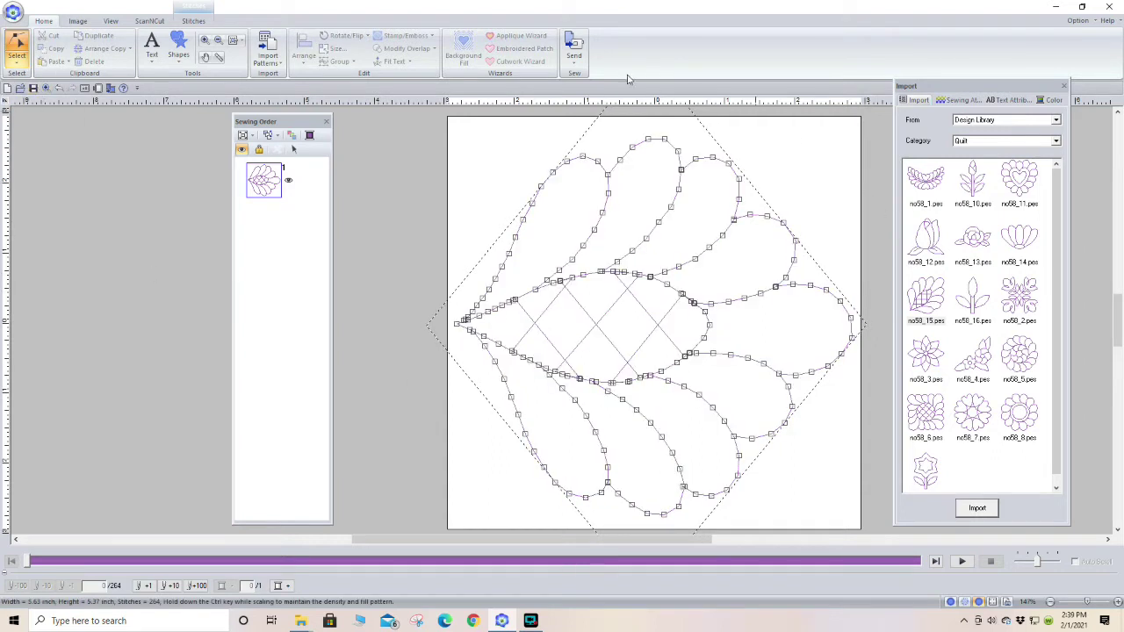
Step: Capture the feather's page area with the Snipping Tool and save the snip as a JPG image
left_click(416, 620)
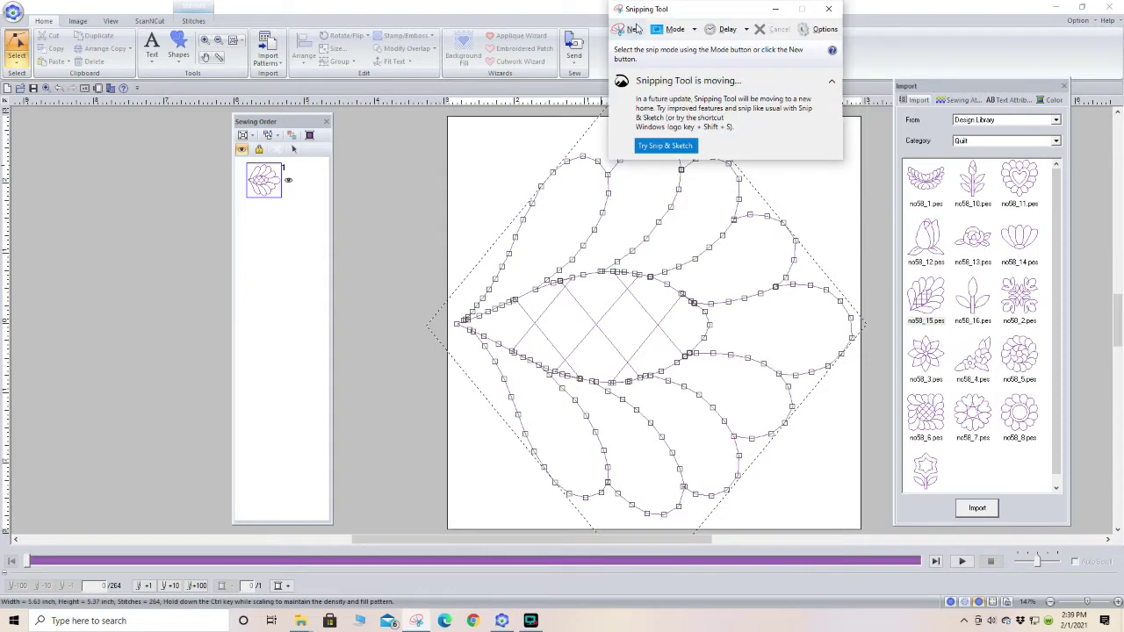
left_click(633, 29)
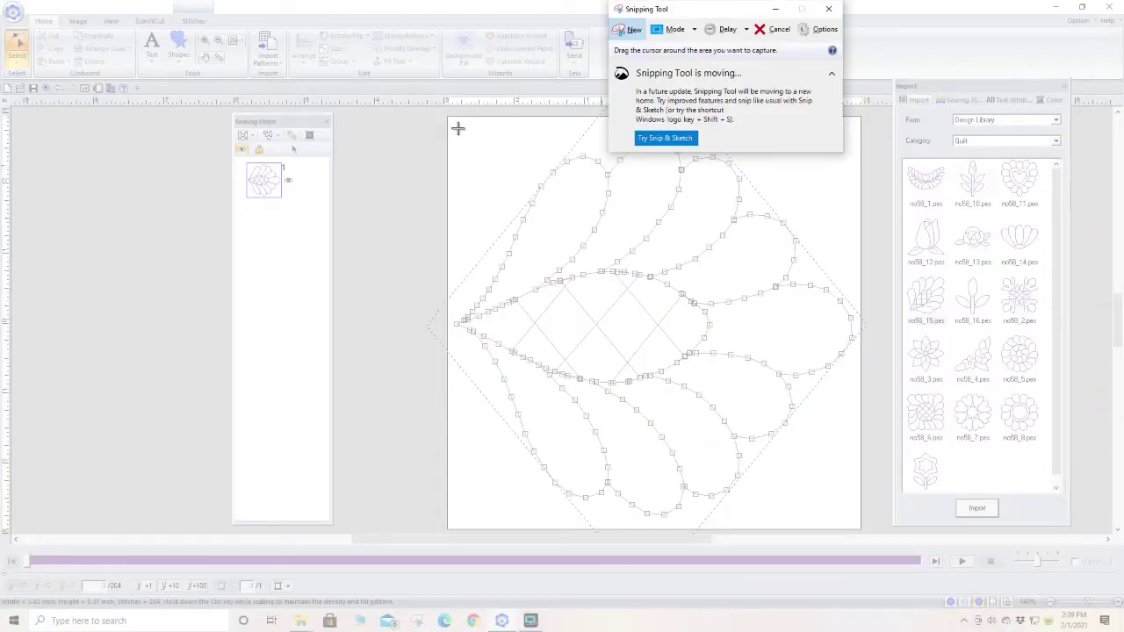
left_click_drag(445, 119, 863, 532)
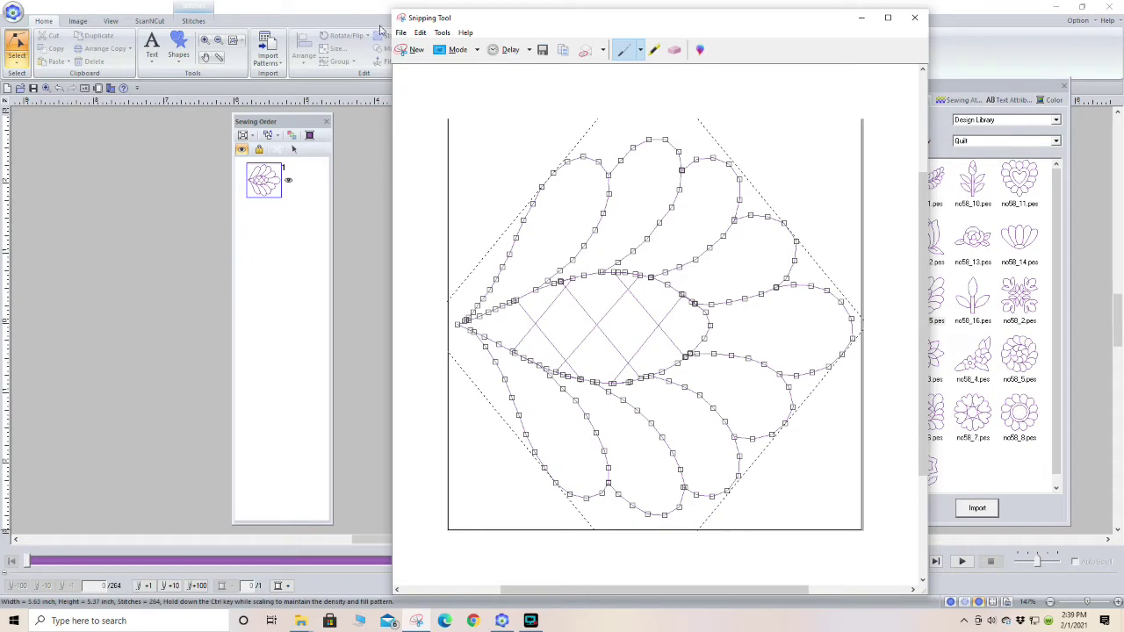
left_click(400, 33)
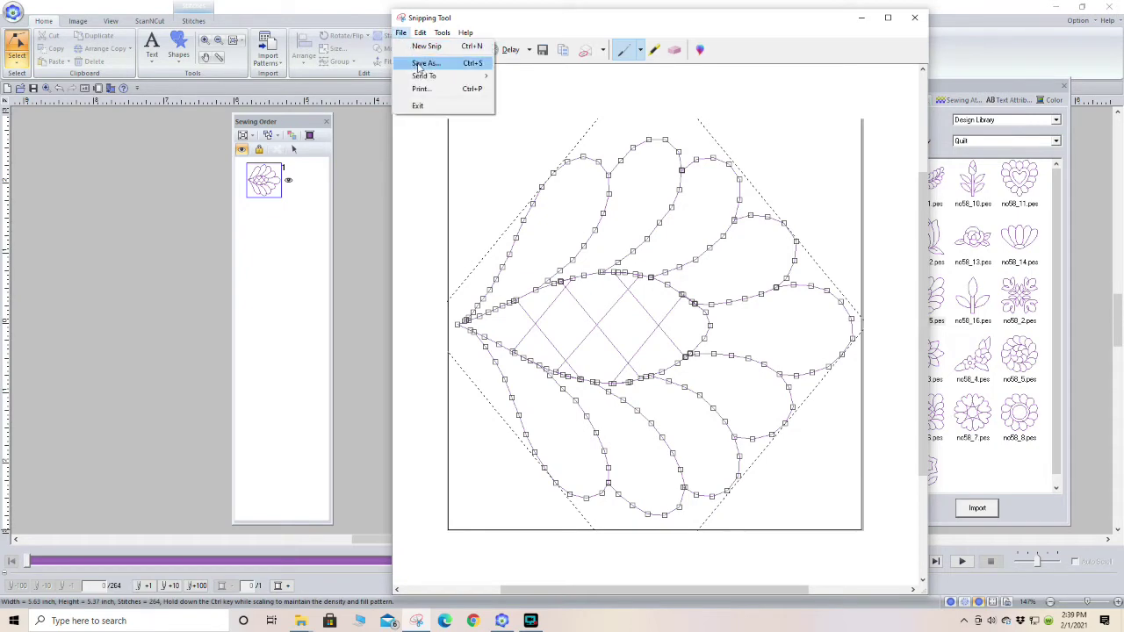
left_click(421, 64)
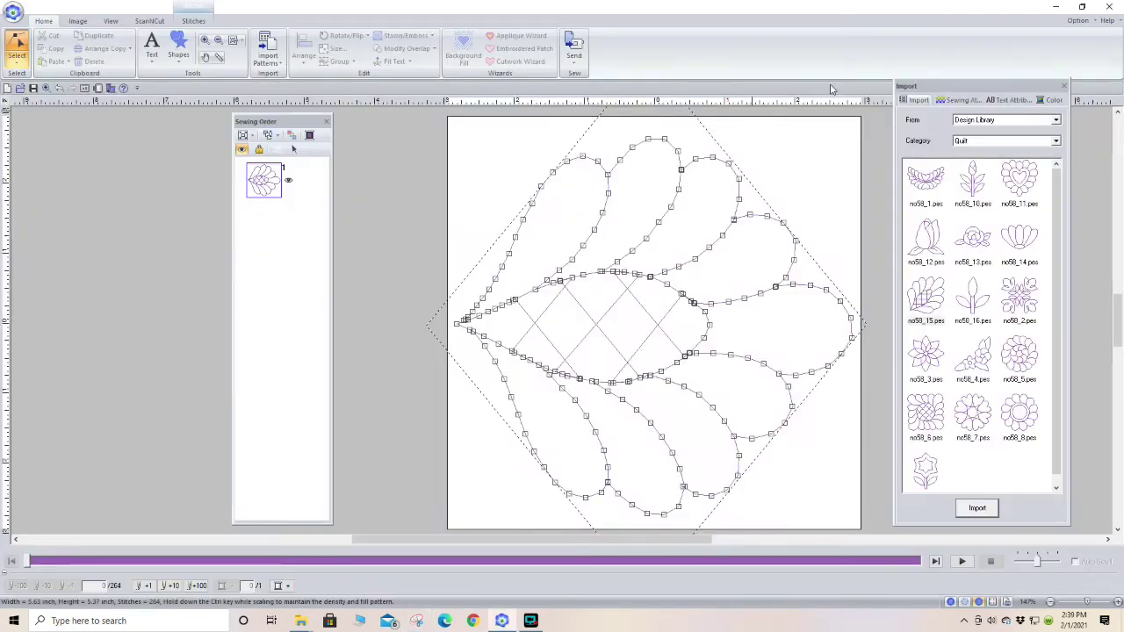
Step: Launch Programmable Stitch Creator and start a new motif pattern
left_click(1084, 21)
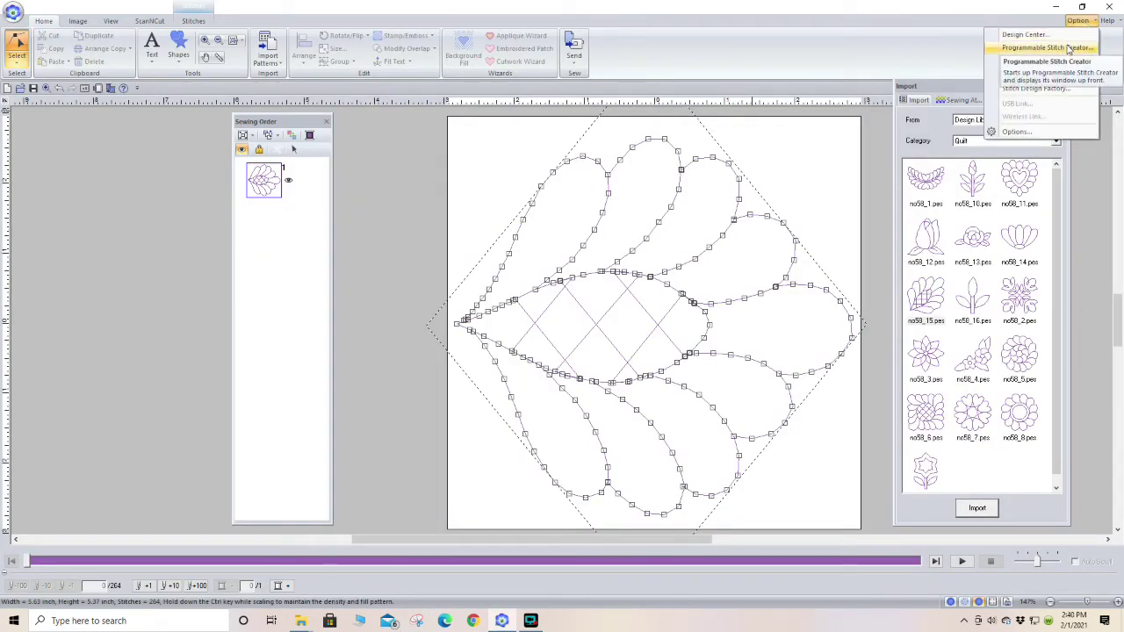
left_click(1067, 49)
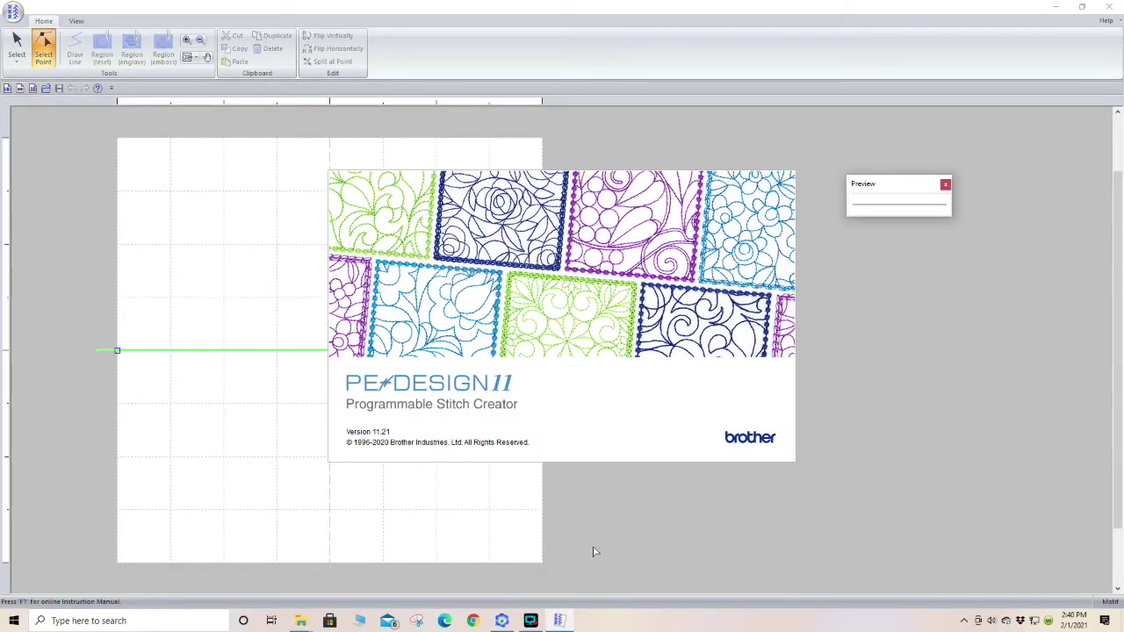
left_click(14, 12)
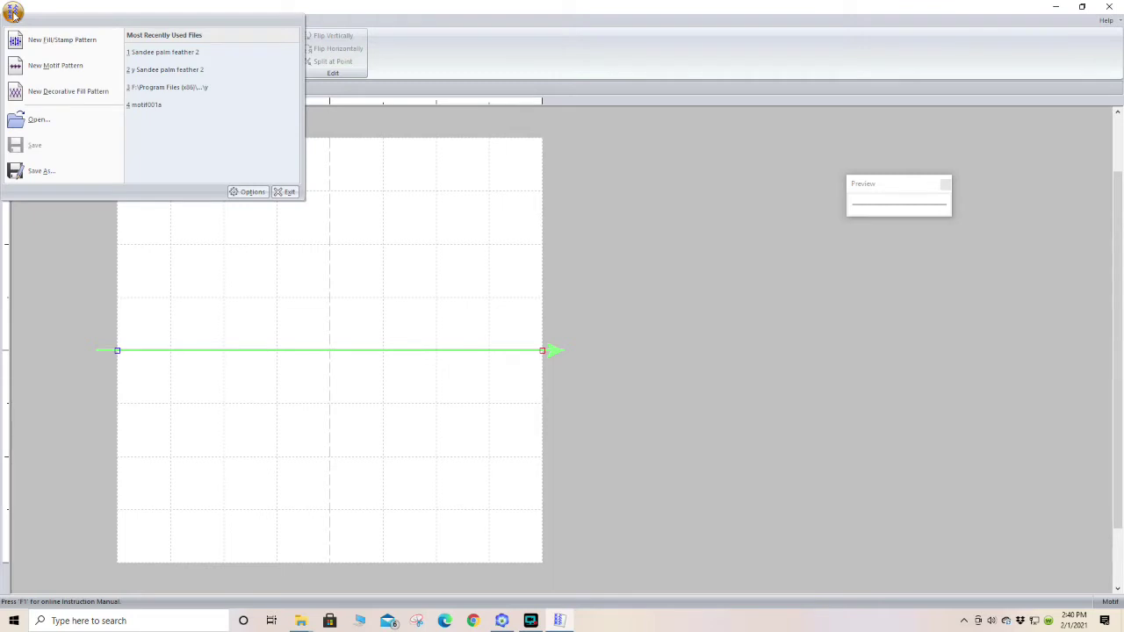
left_click(45, 65)
left_click(48, 62)
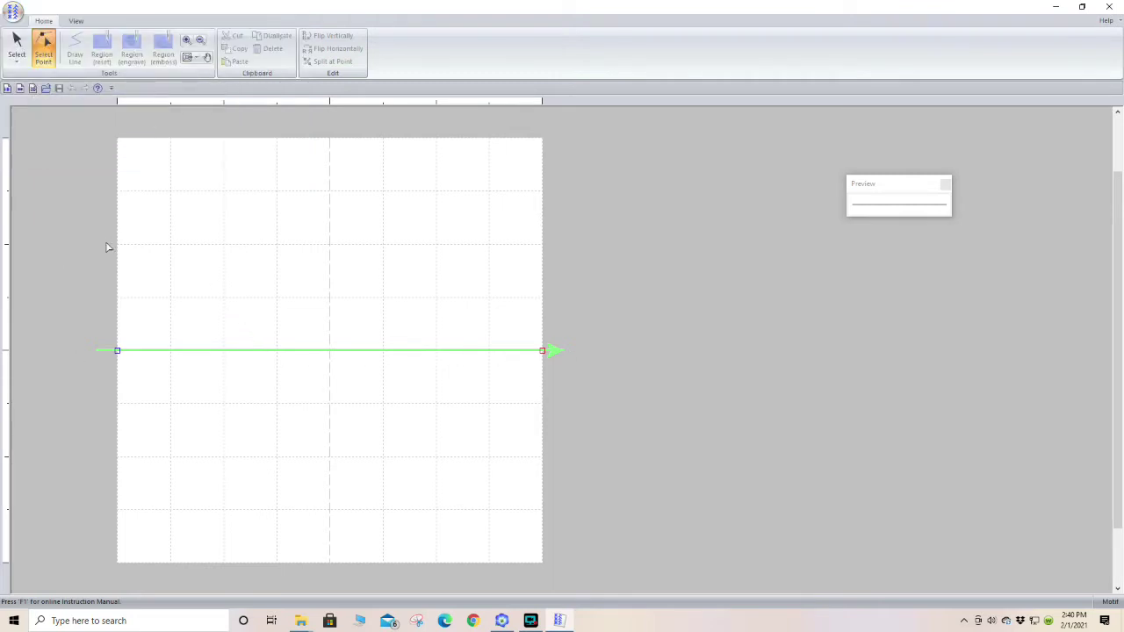
Step: Load the saved feather JPG from the Desktop as the template image
left_click(76, 21)
left_click(19, 50)
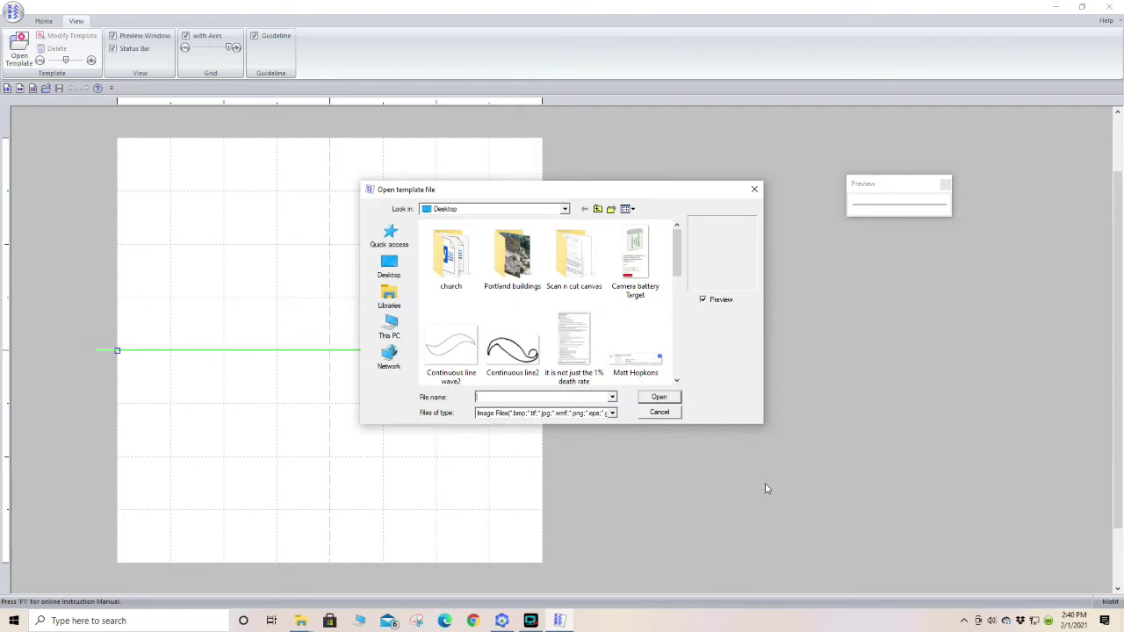
left_click_drag(676, 246, 672, 299)
scroll(567, 278, "down", 1)
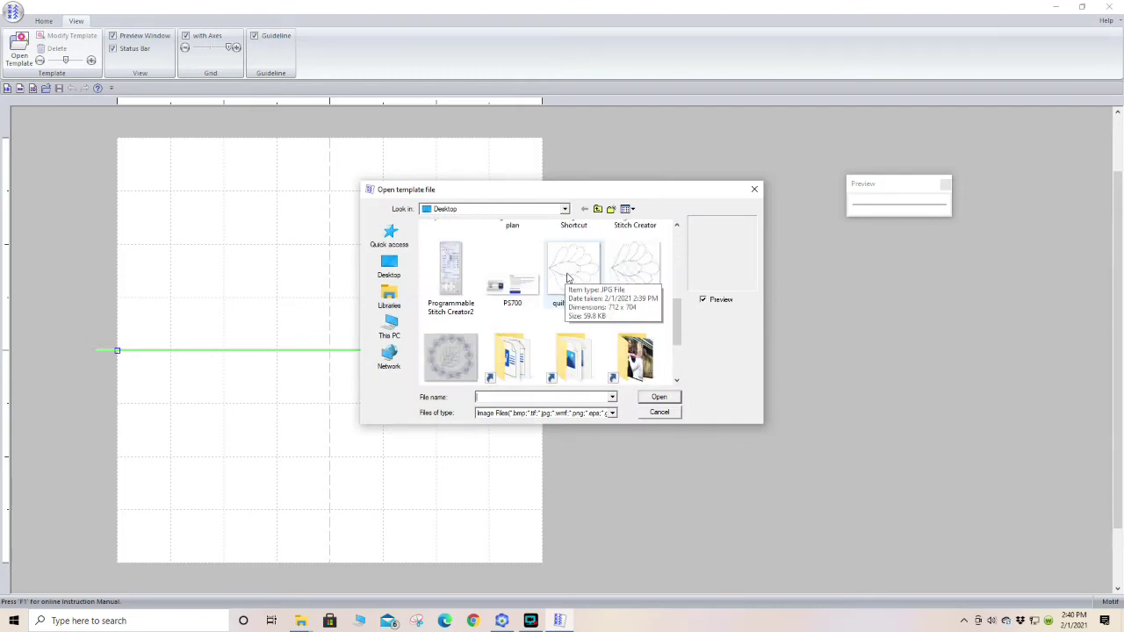
double_click(567, 279)
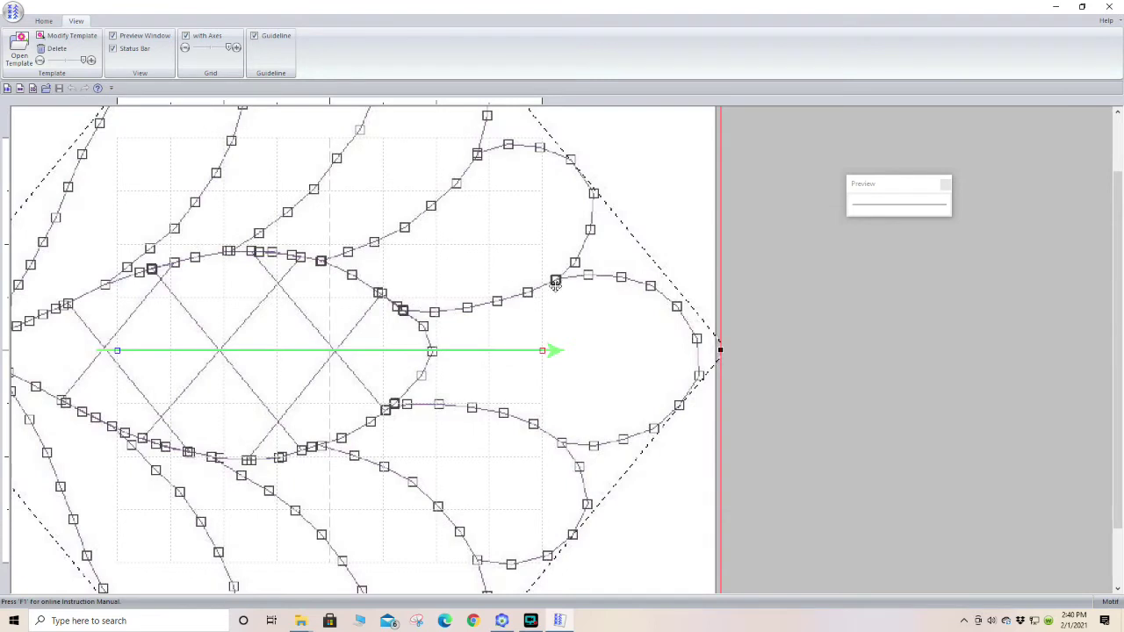
Step: Resize the template to fit the motif area with the feather centred on the green line, and turn off the grid
left_click_drag(1115, 352, 1117, 259)
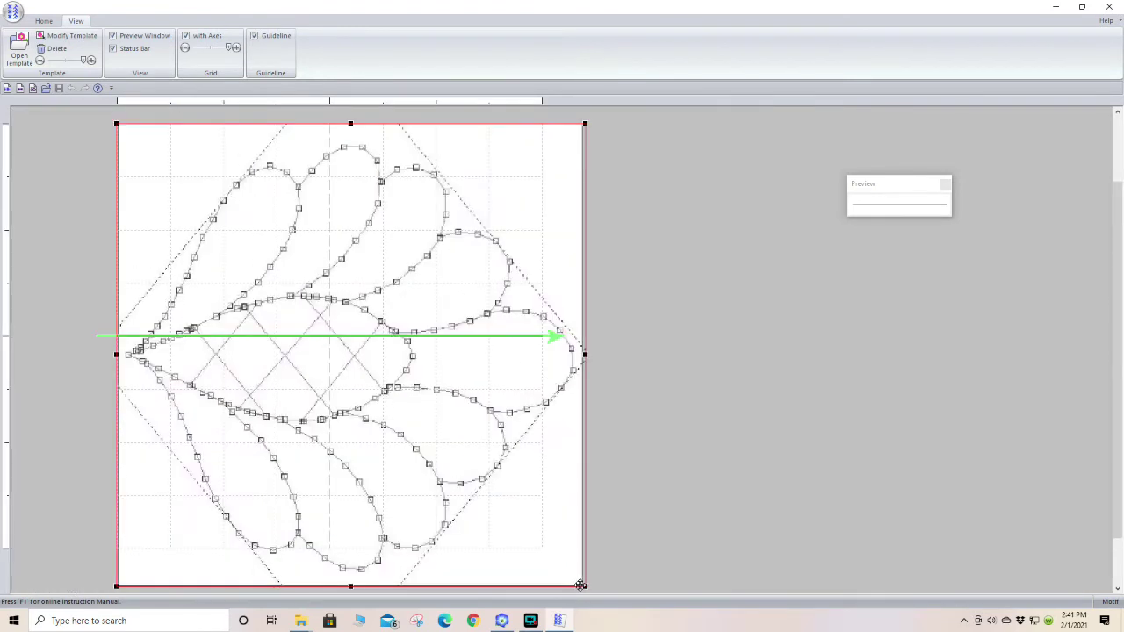
left_click_drag(584, 586, 553, 552)
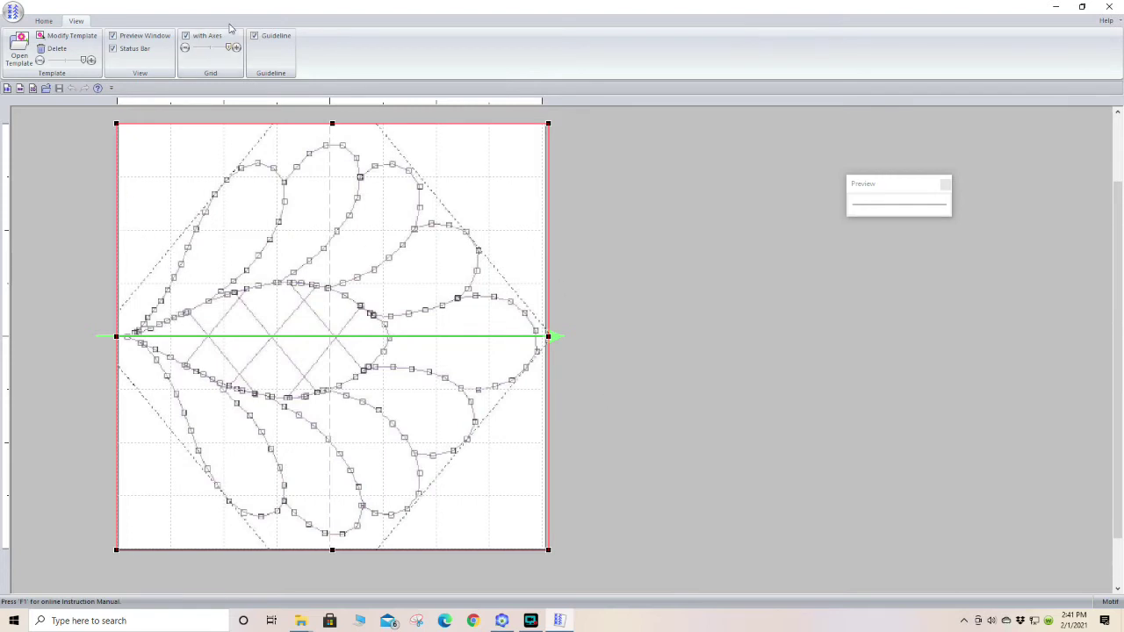
left_click_drag(229, 48, 199, 50)
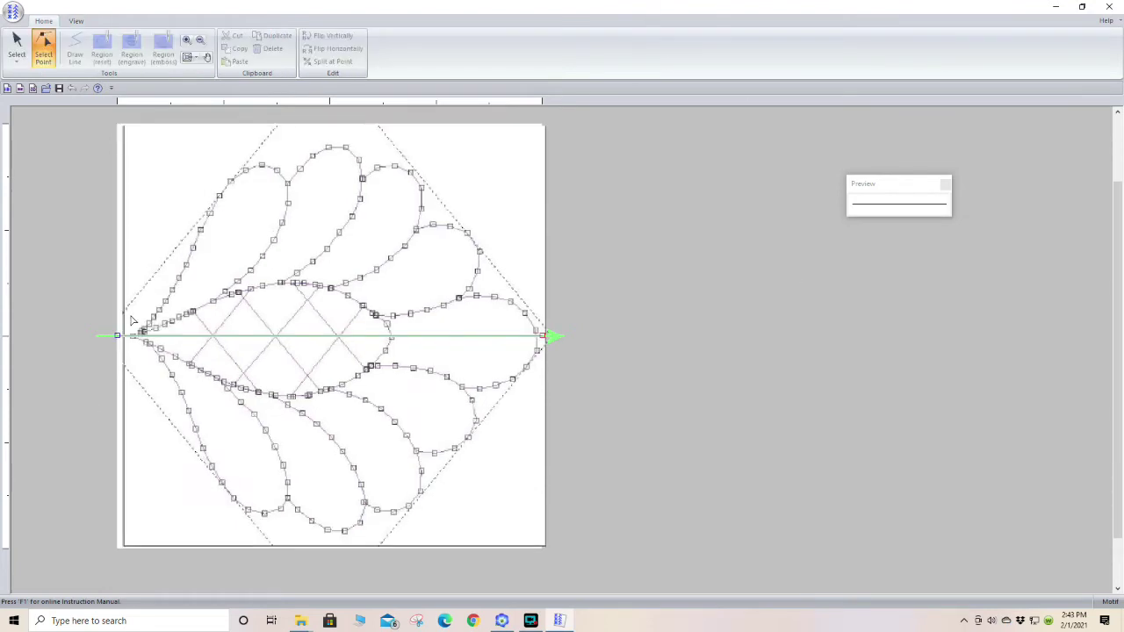
Step: Add points from the feather's base on the green line onto the start of the first upper plume's outer edge
left_click(129, 336)
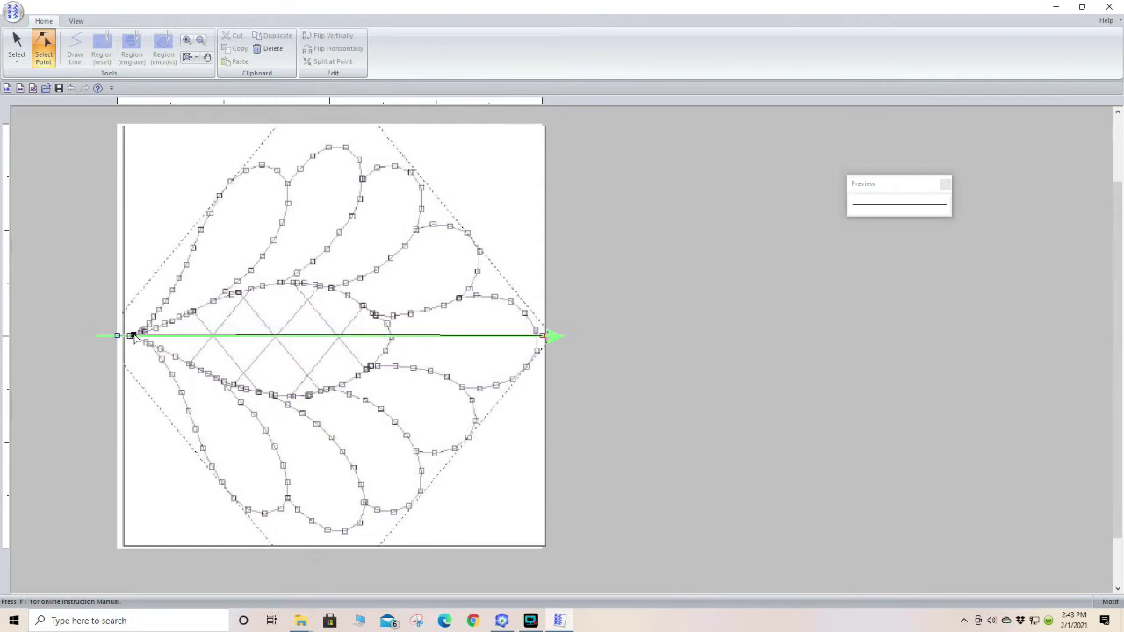
left_click(140, 331)
left_click(161, 327)
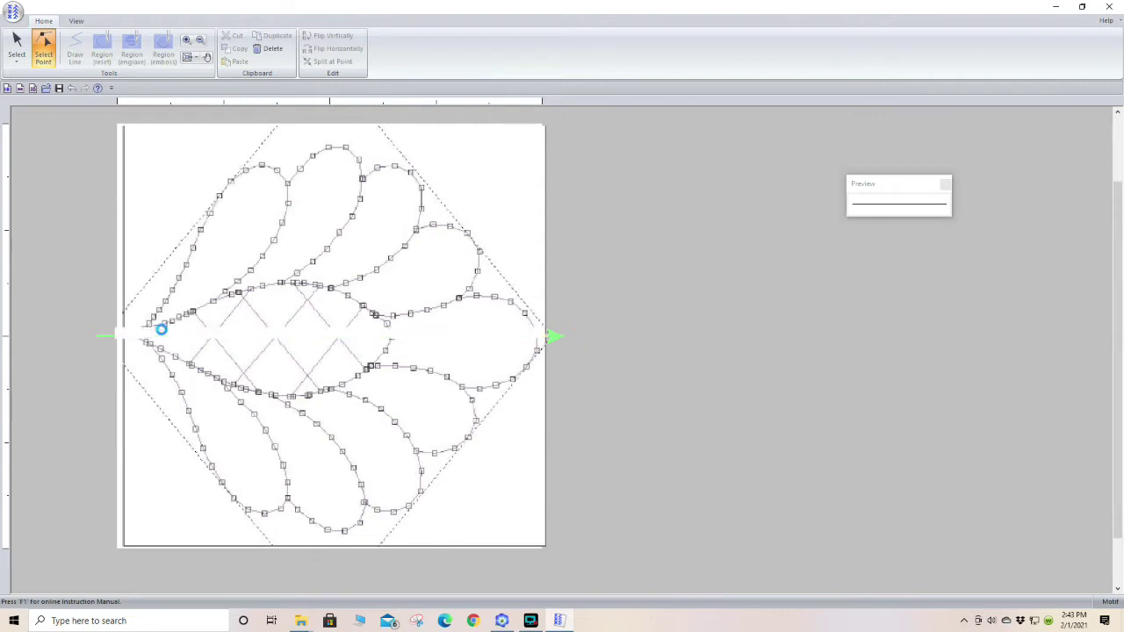
left_click(150, 321)
left_click_drag(191, 323, 156, 307)
Step: Trace the outer edge of the first upper plume with added points up to where its rounded tip begins
left_click(211, 313)
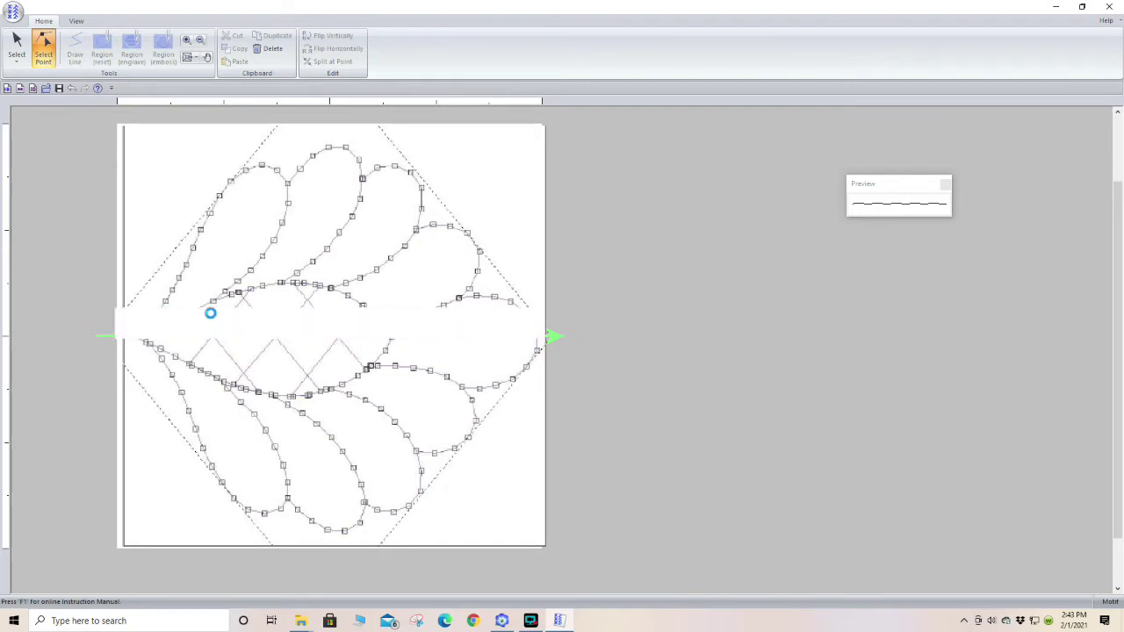
left_click(165, 302)
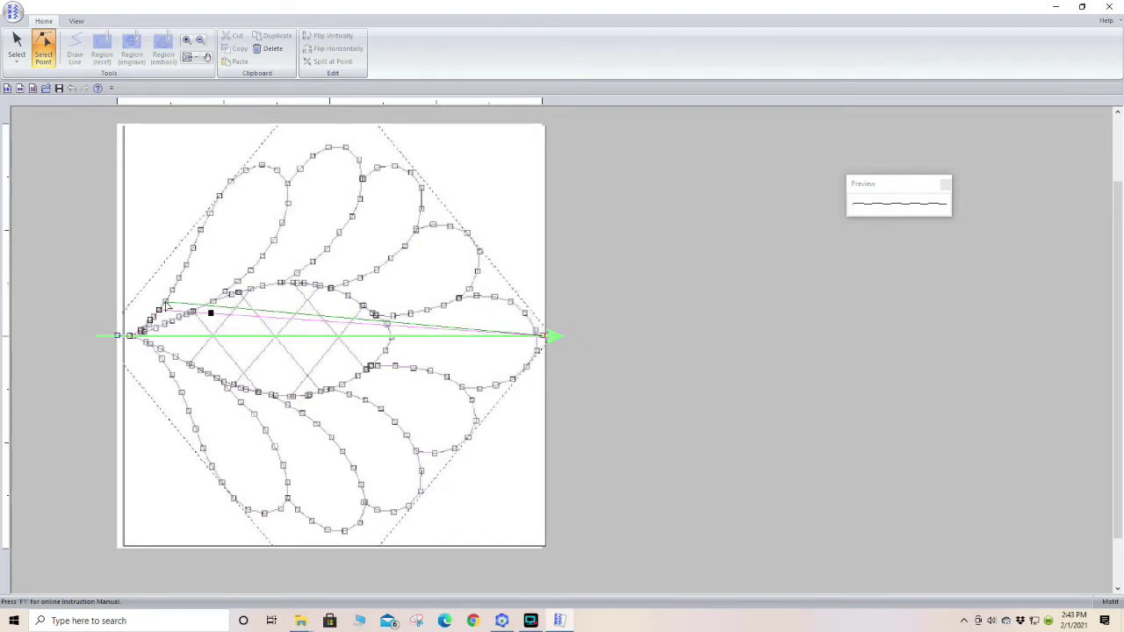
left_click(222, 303)
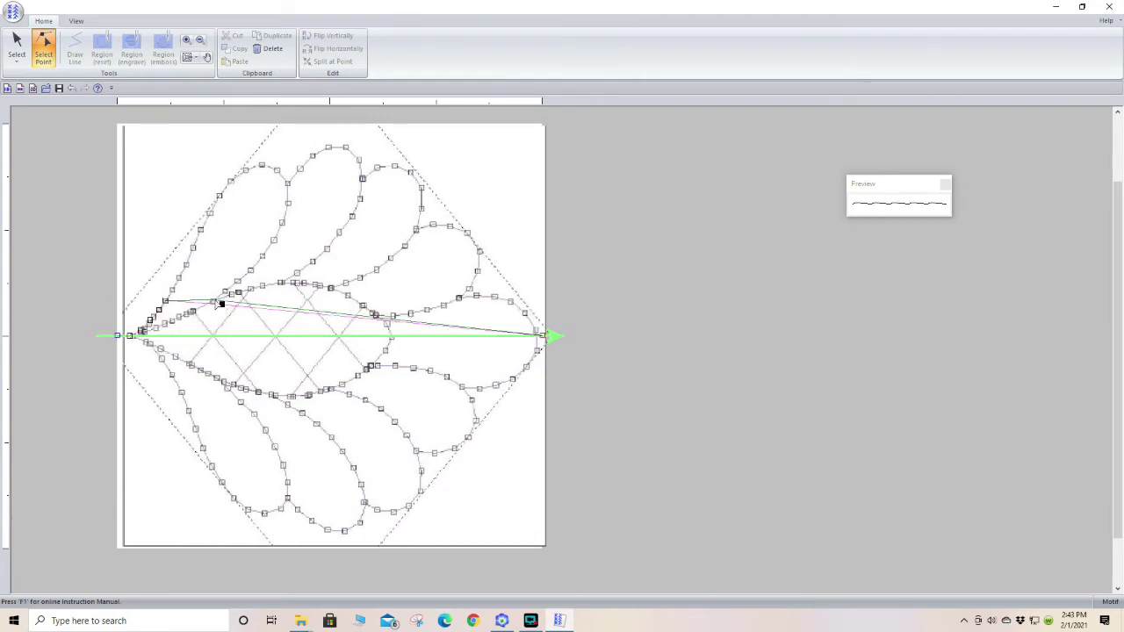
left_click(175, 292)
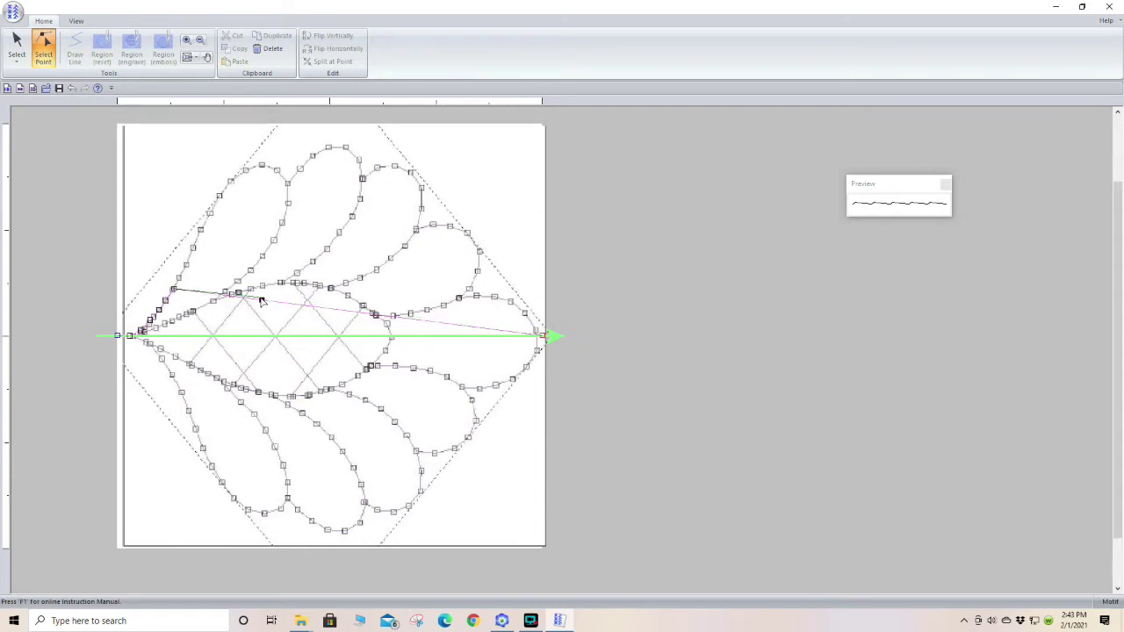
left_click(180, 280)
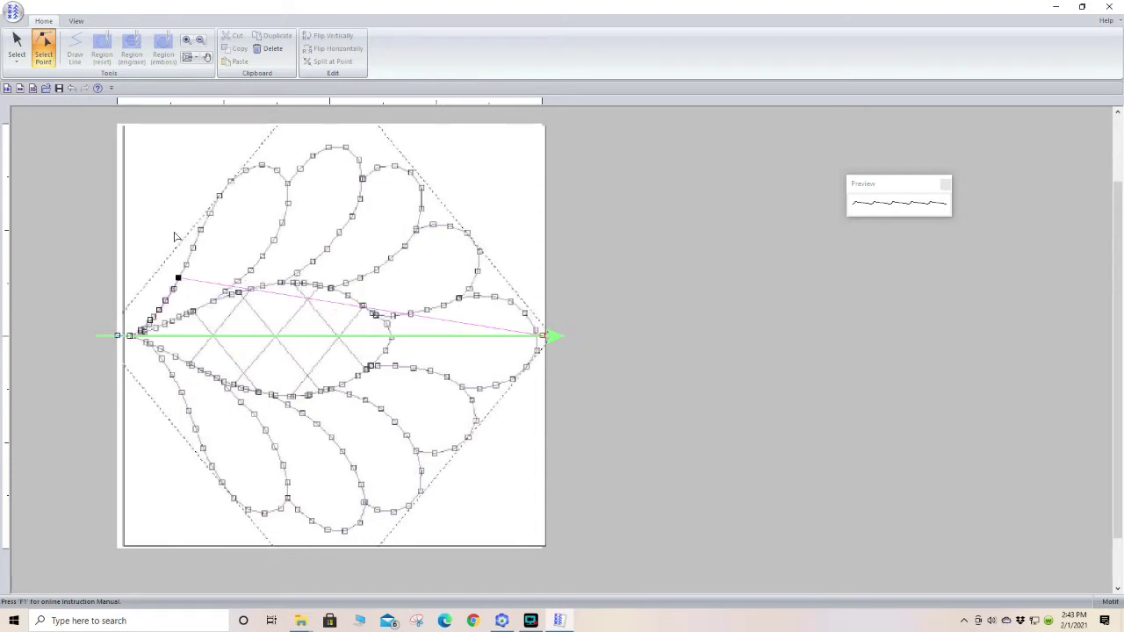
left_click(209, 213)
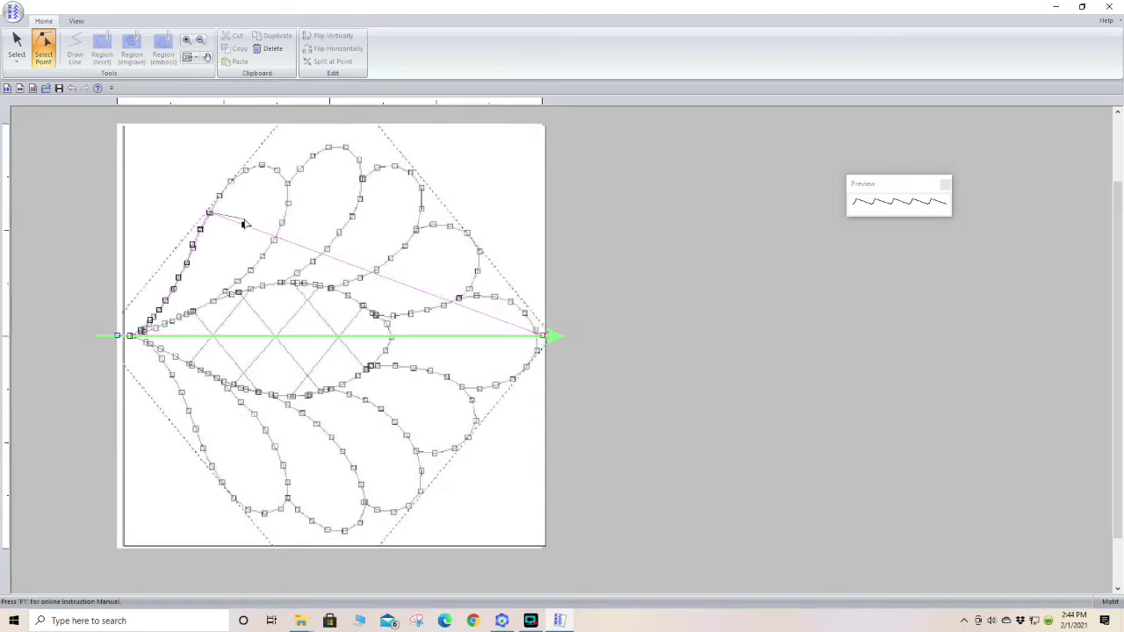
left_click(221, 195)
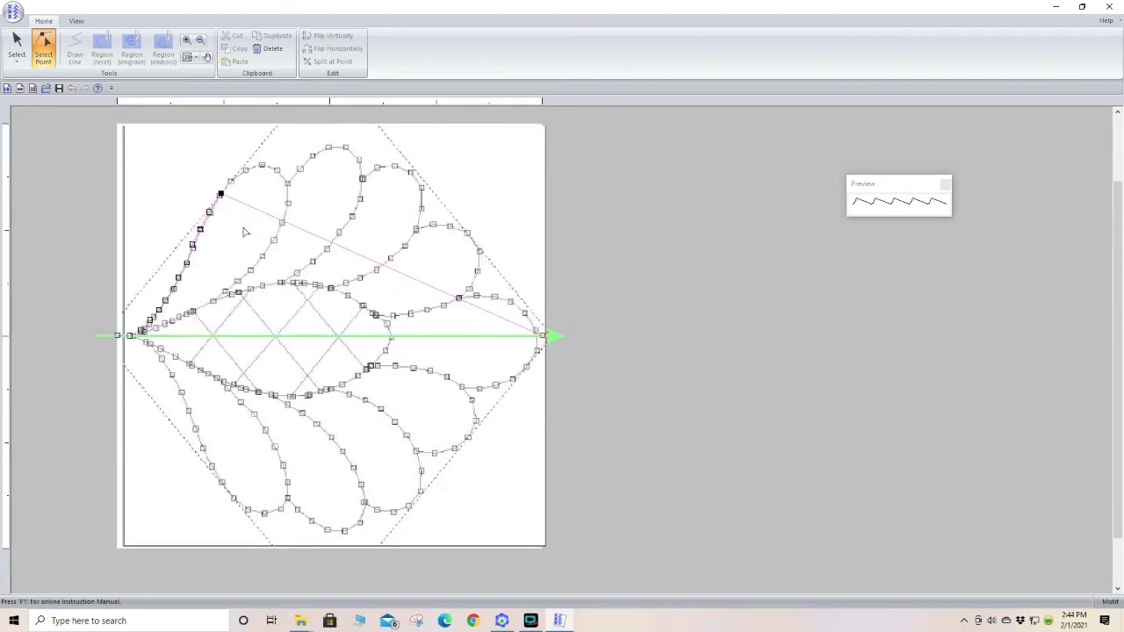
Step: Add points around the rounded tip of the first upper plume to its junction with the second plume
left_click(250, 210)
left_click(231, 180)
left_click_drag(257, 195, 246, 170)
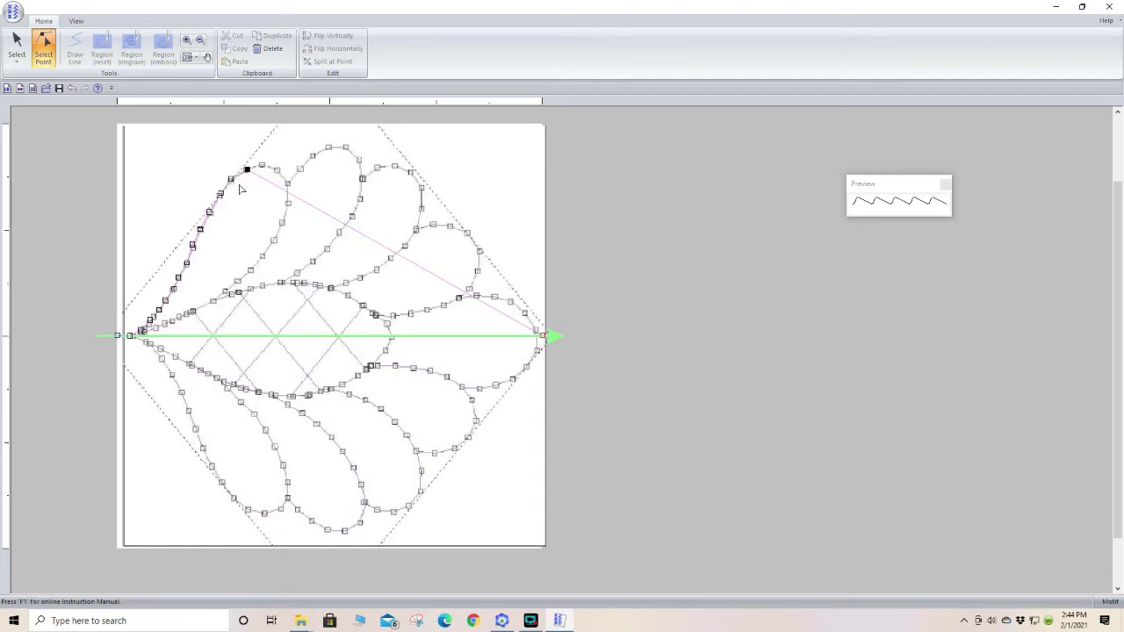
left_click(261, 179)
left_click_drag(261, 178, 262, 162)
left_click_drag(308, 192, 287, 182)
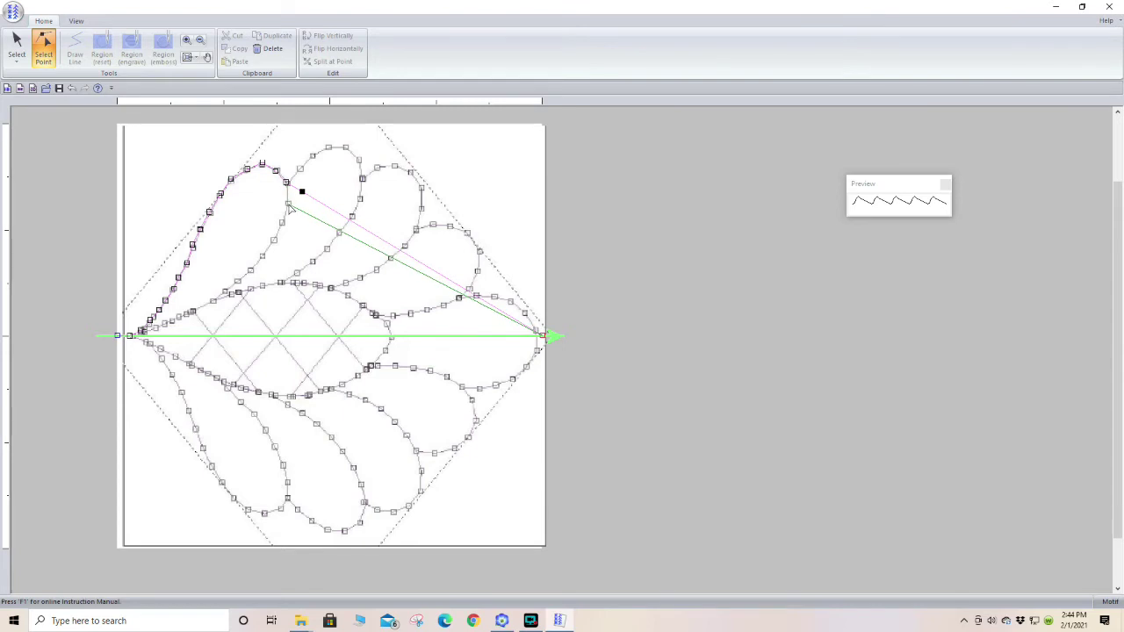
Step: Trace the inner edge of the first upper plume back down to the crosshatched centre shape
left_click_drag(301, 192, 235, 282)
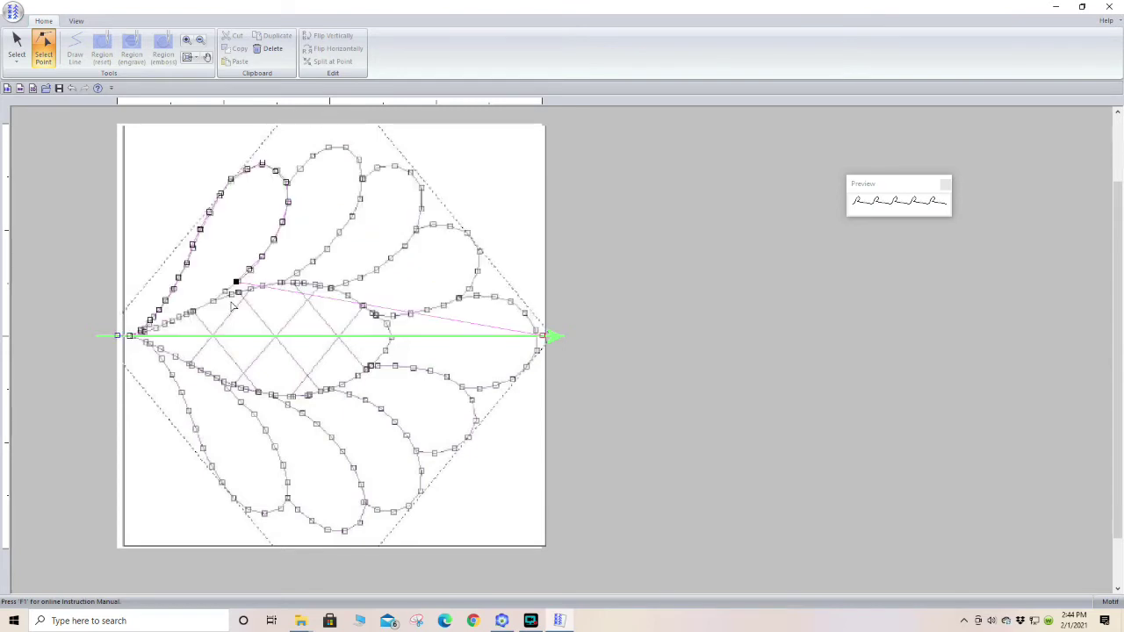
left_click(281, 291)
left_click(226, 293)
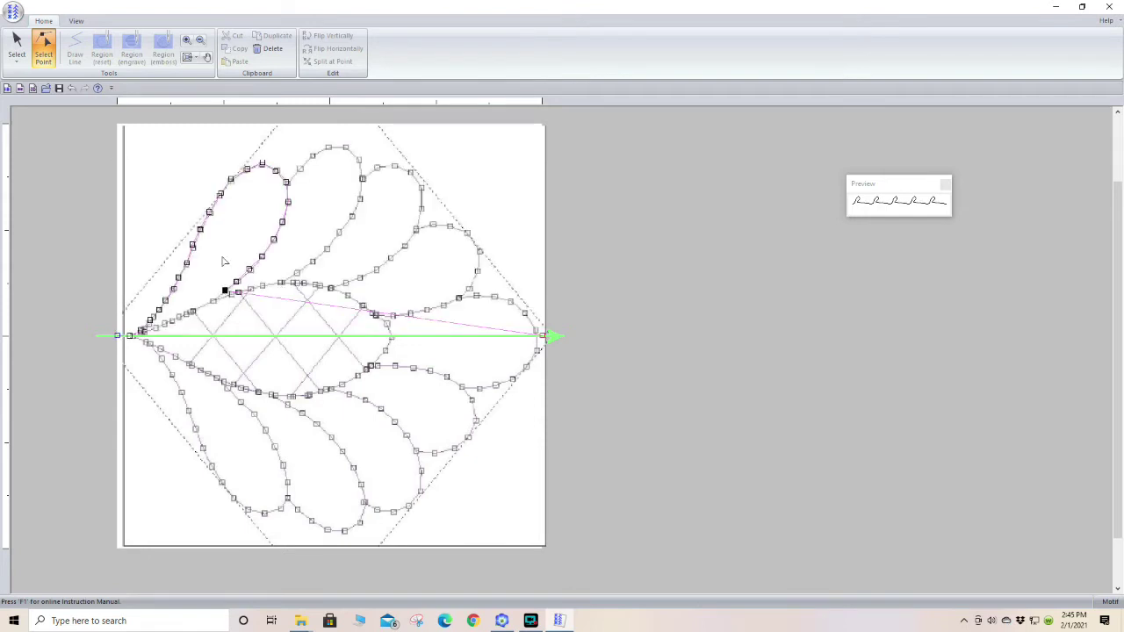
Step: Add points along the centre shape's upper edge from the first plume back to the crosshatch line nearest the base
left_click(269, 296)
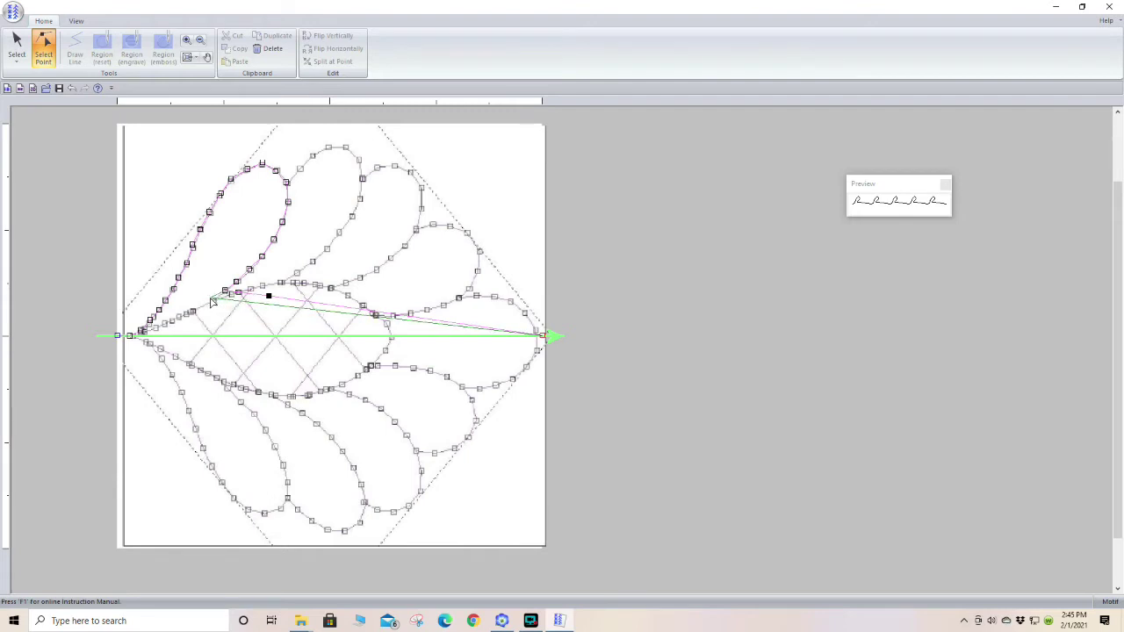
left_click(213, 300)
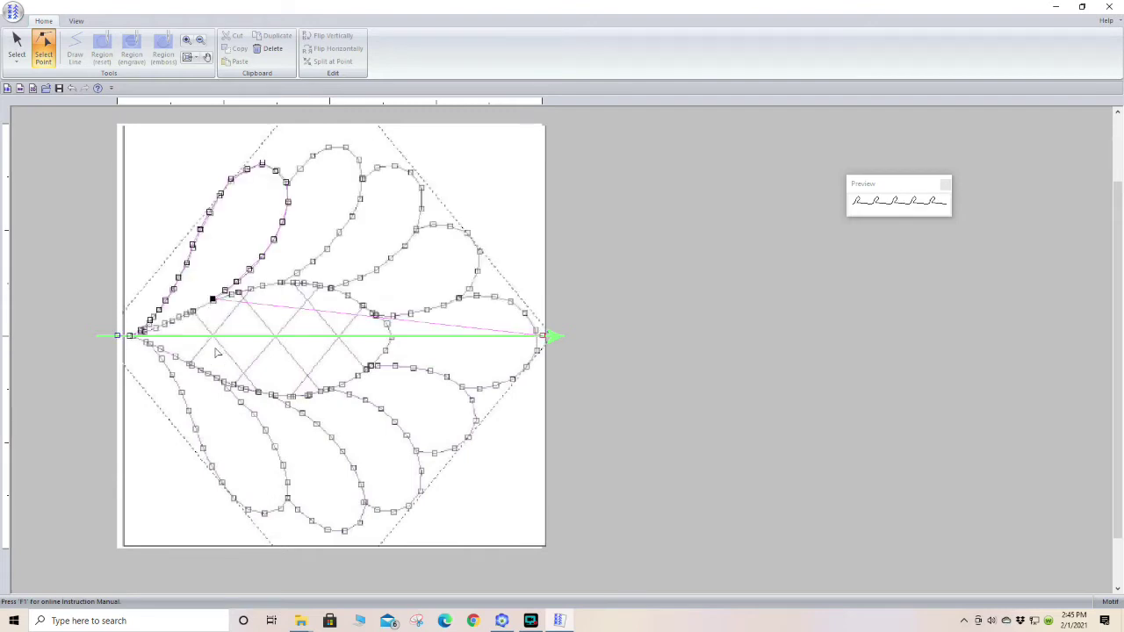
left_click(264, 306)
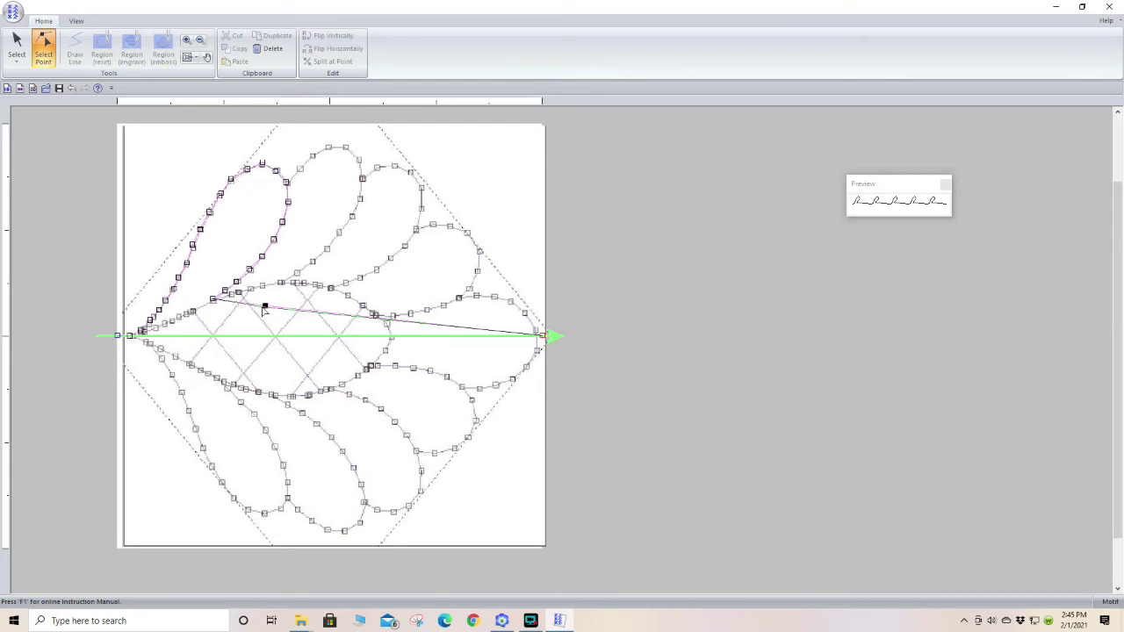
left_click(203, 309)
left_click(243, 310)
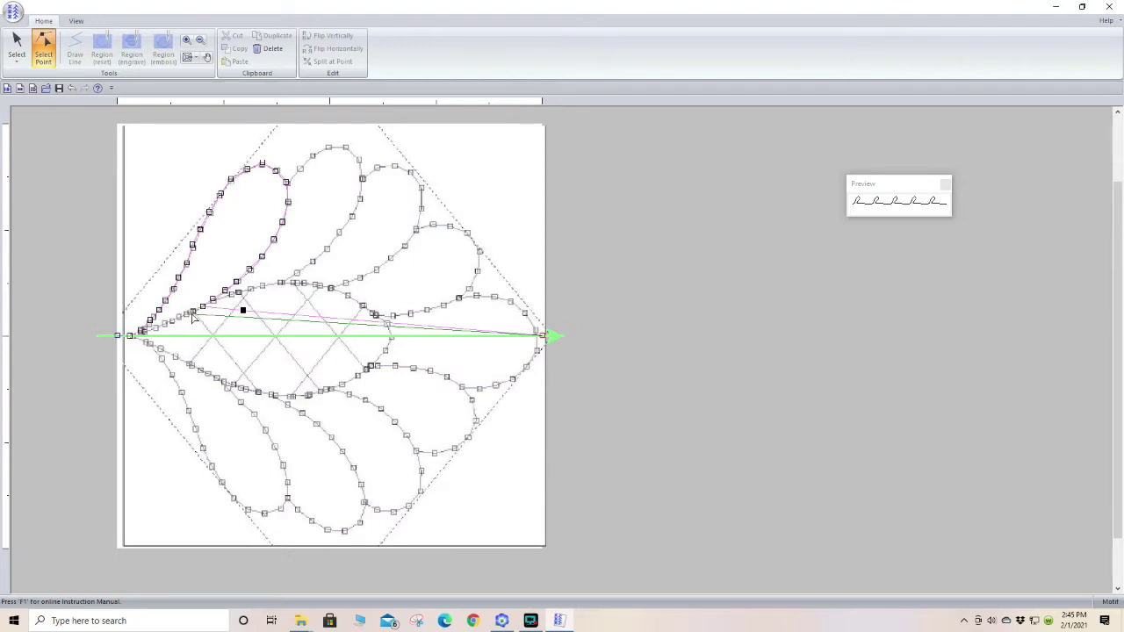
left_click(192, 313)
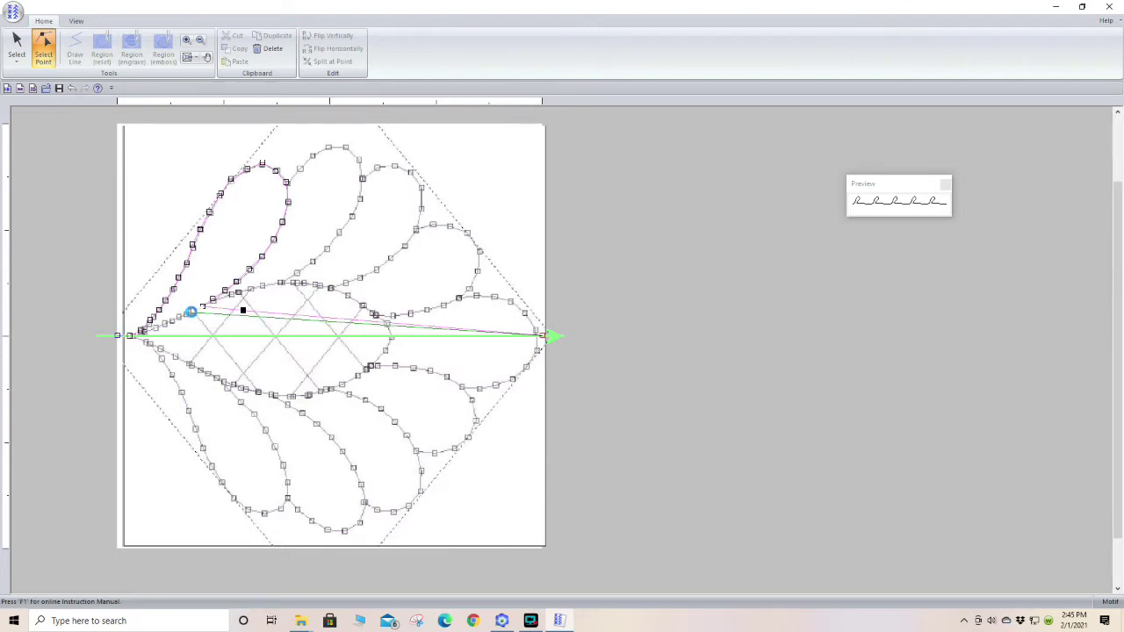
Step: Trace the rest of the centre shape's upper edge back to the feather's base, closing the first upper plume
left_click(251, 318)
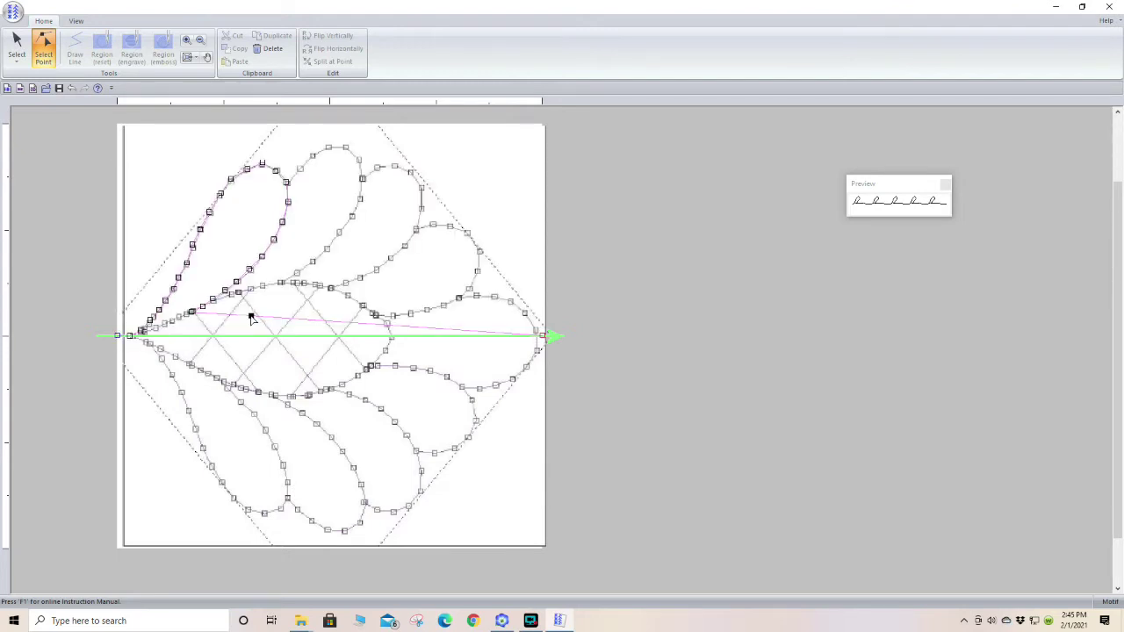
left_click(176, 318)
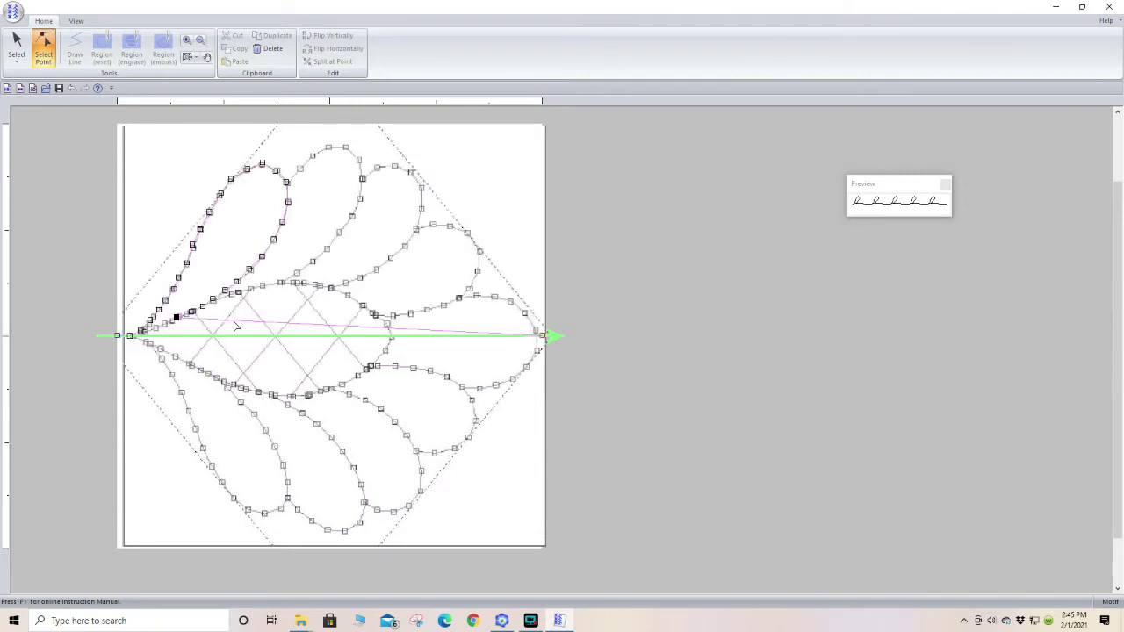
left_click(163, 324)
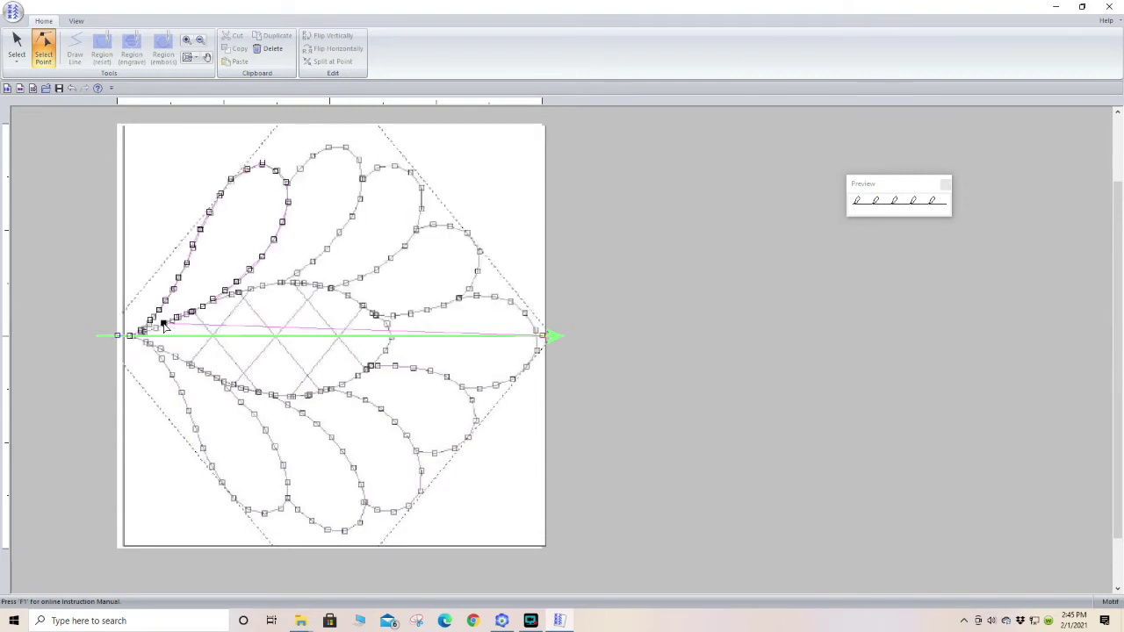
left_click(212, 326)
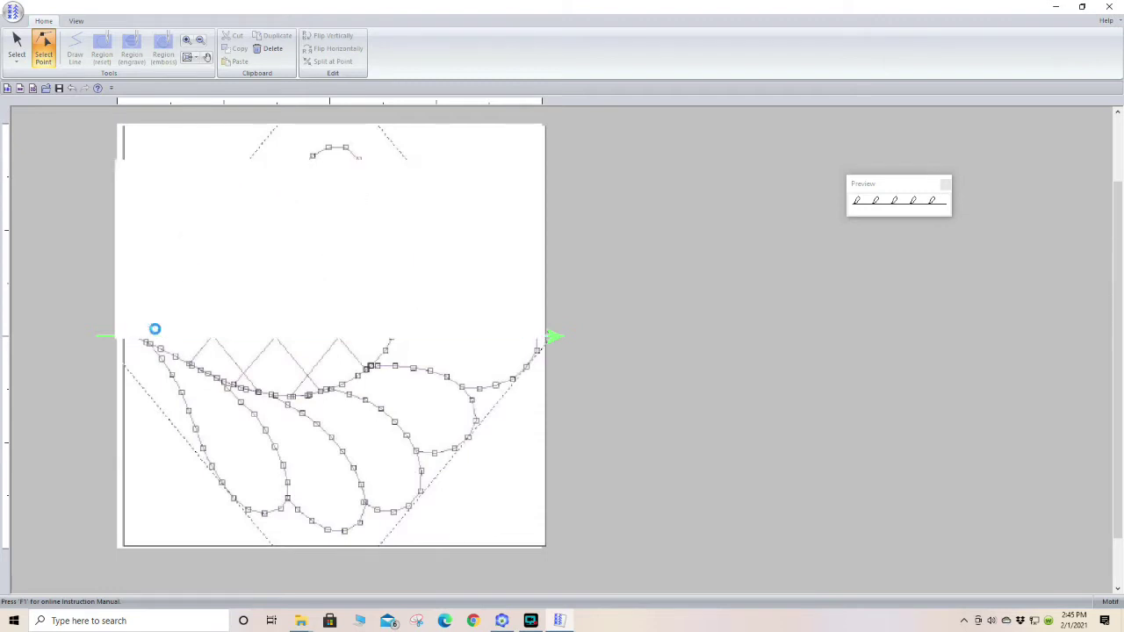
left_click(197, 330)
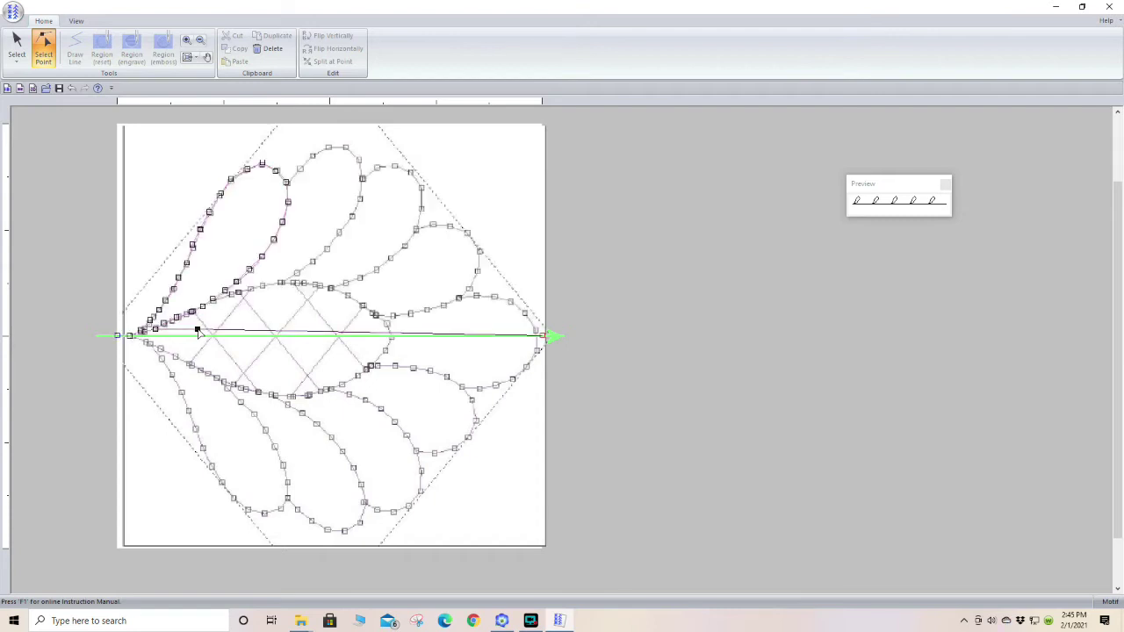
left_click(139, 332)
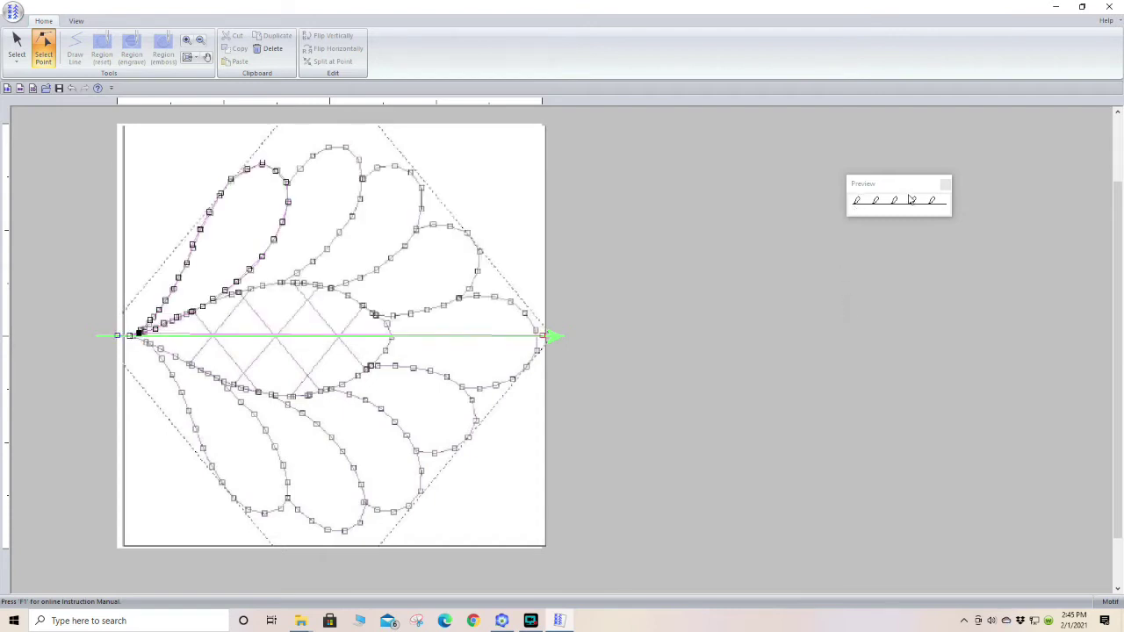
Step: Move the Preview window beside the template and add points across the green line onto the first lower plume
left_click_drag(910, 199, 666, 203)
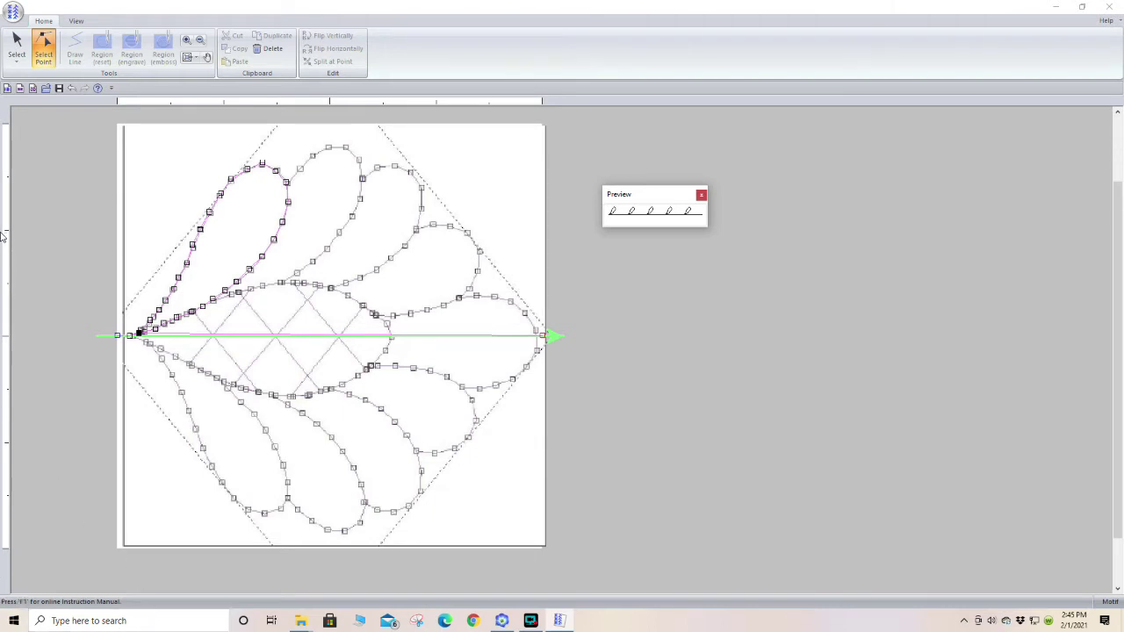
left_click(174, 336)
left_click(173, 335)
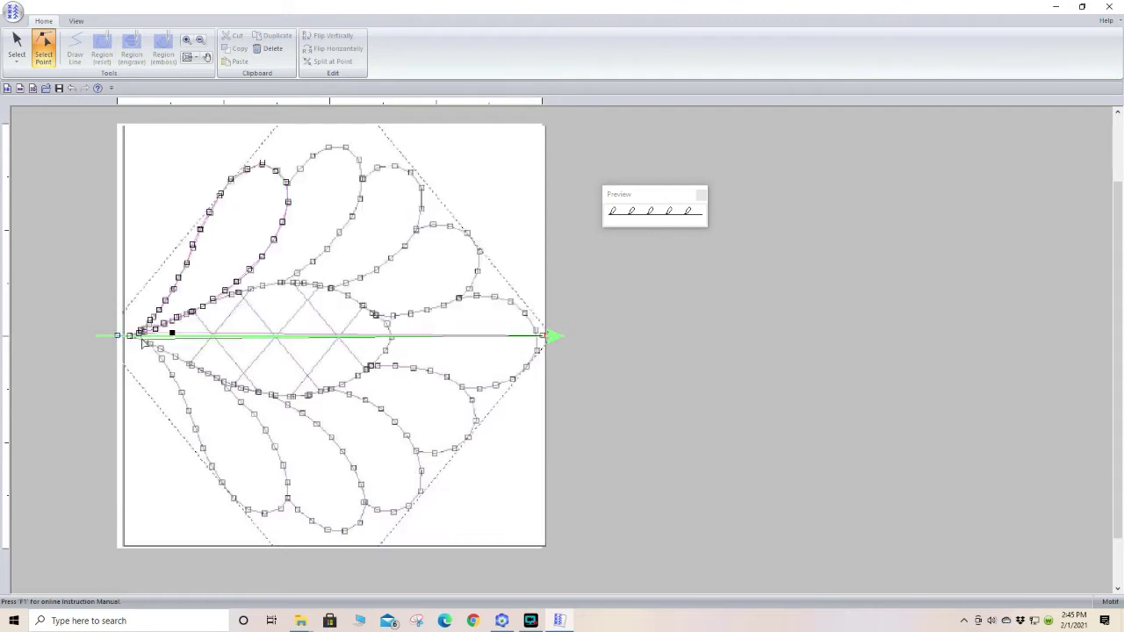
left_click(140, 337)
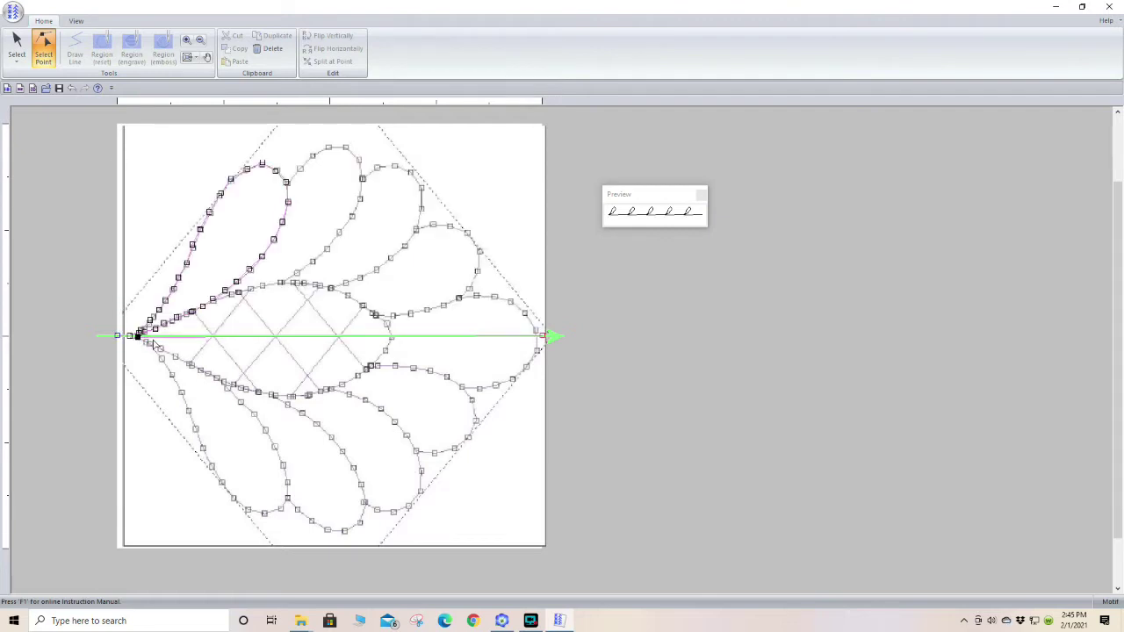
left_click(162, 338)
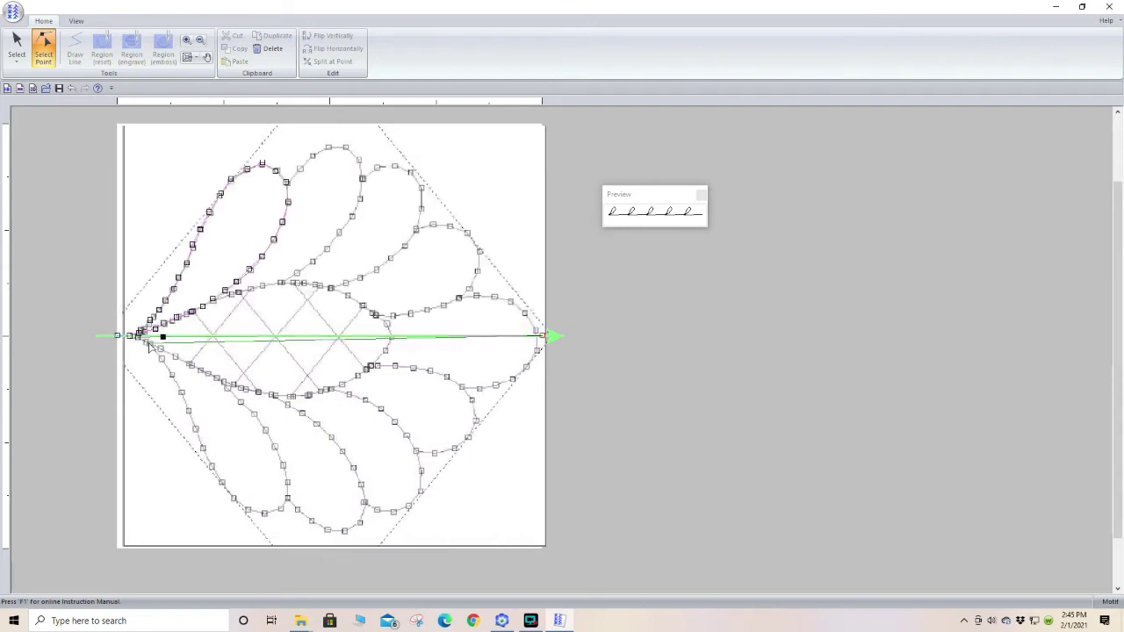
left_click(146, 343)
left_click(186, 344)
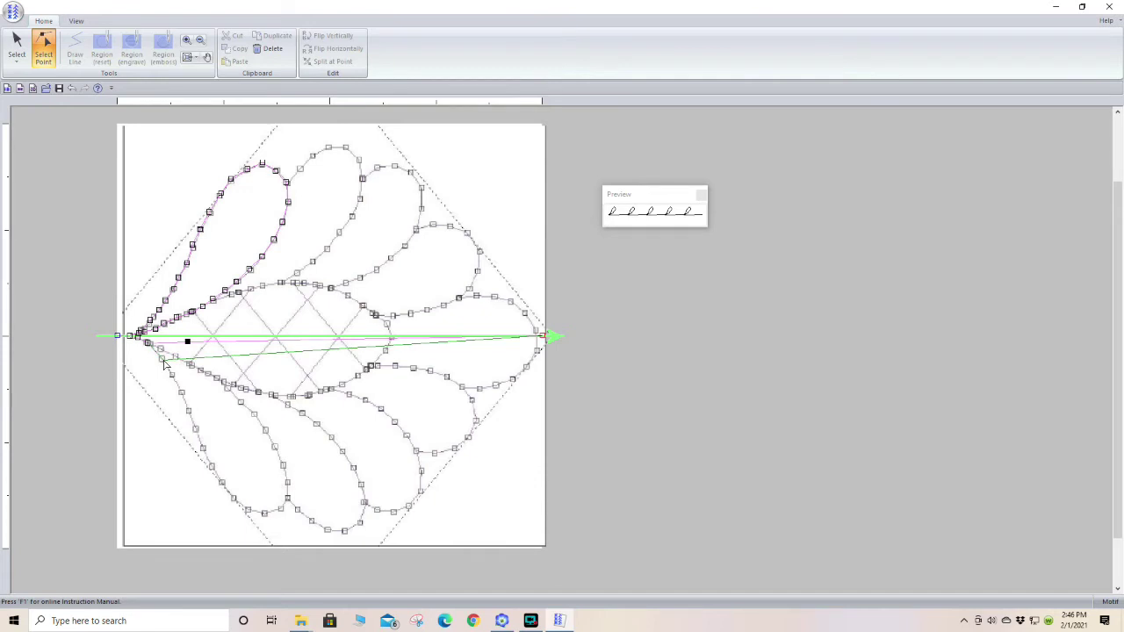
Step: Trace the outer edge of the first lower plume with added points down to where its rounded tip begins
left_click(203, 357)
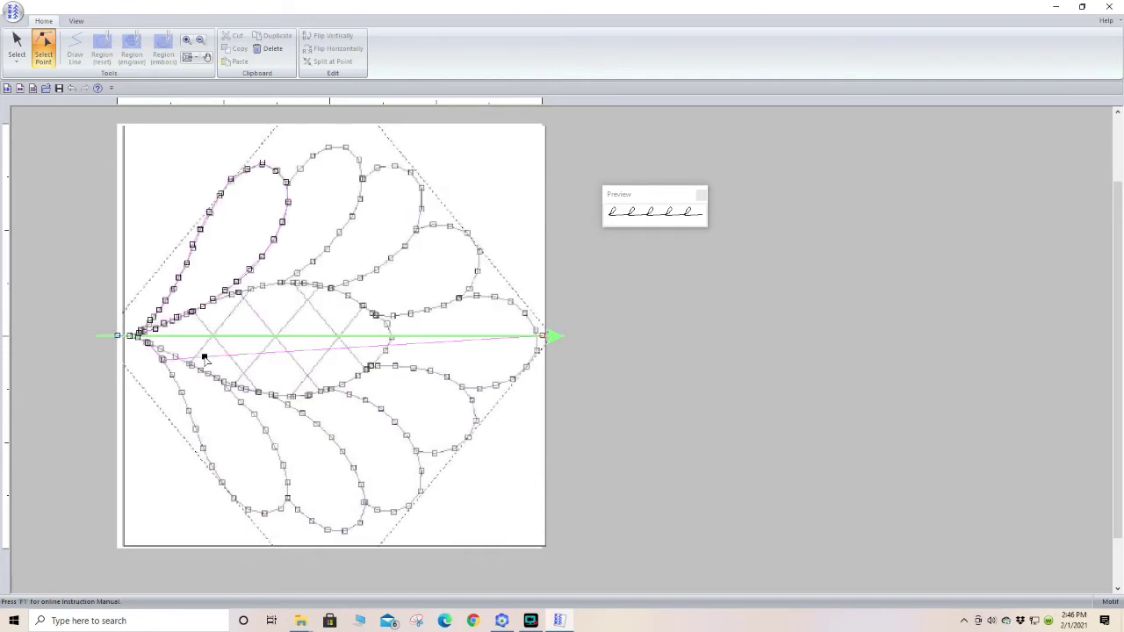
left_click(173, 374)
left_click(211, 467)
left_click_drag(288, 437, 223, 484)
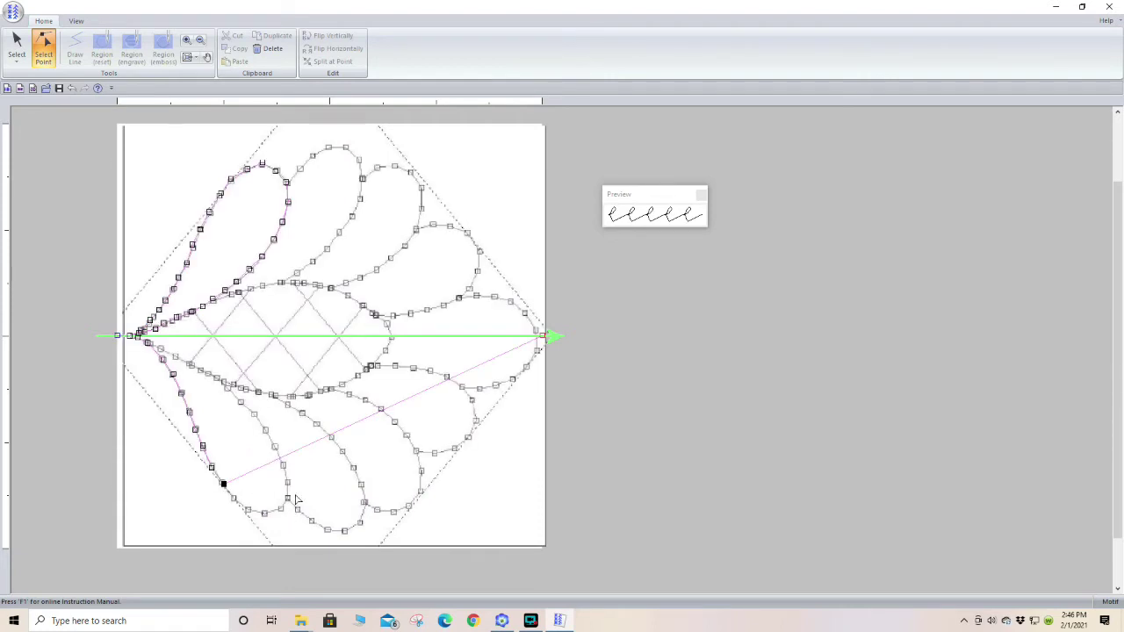
Step: Add points around the rounded tip of the first lower plume, following the template outline
left_click(301, 448)
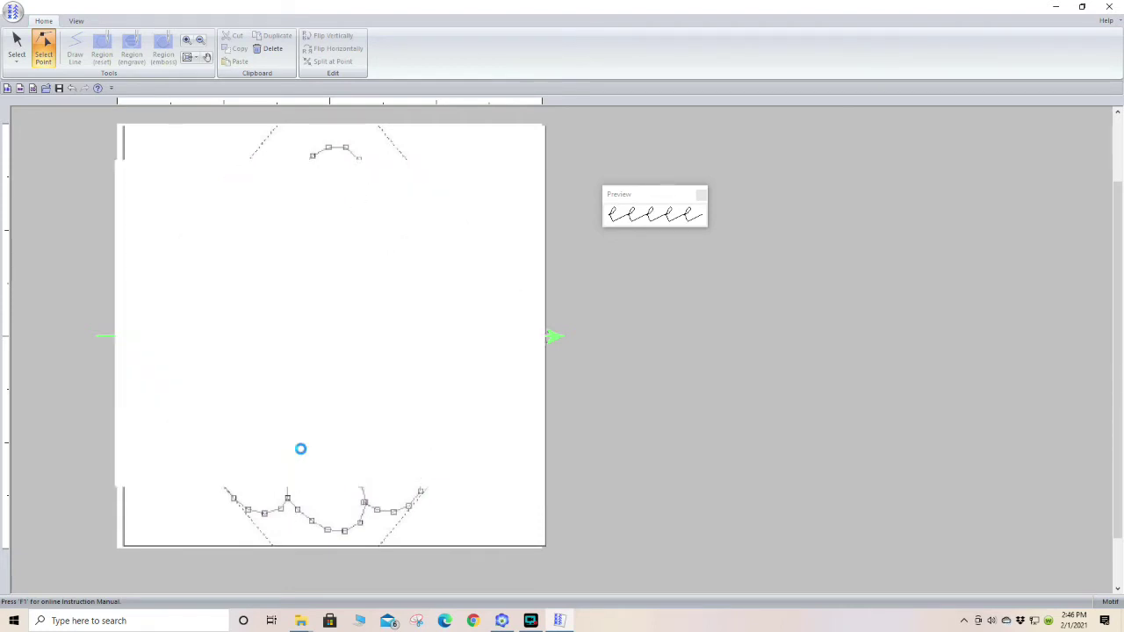
left_click_drag(301, 449, 238, 497)
left_click(308, 459)
left_click_drag(286, 480, 252, 510)
left_click(303, 476)
left_click_drag(303, 476, 264, 512)
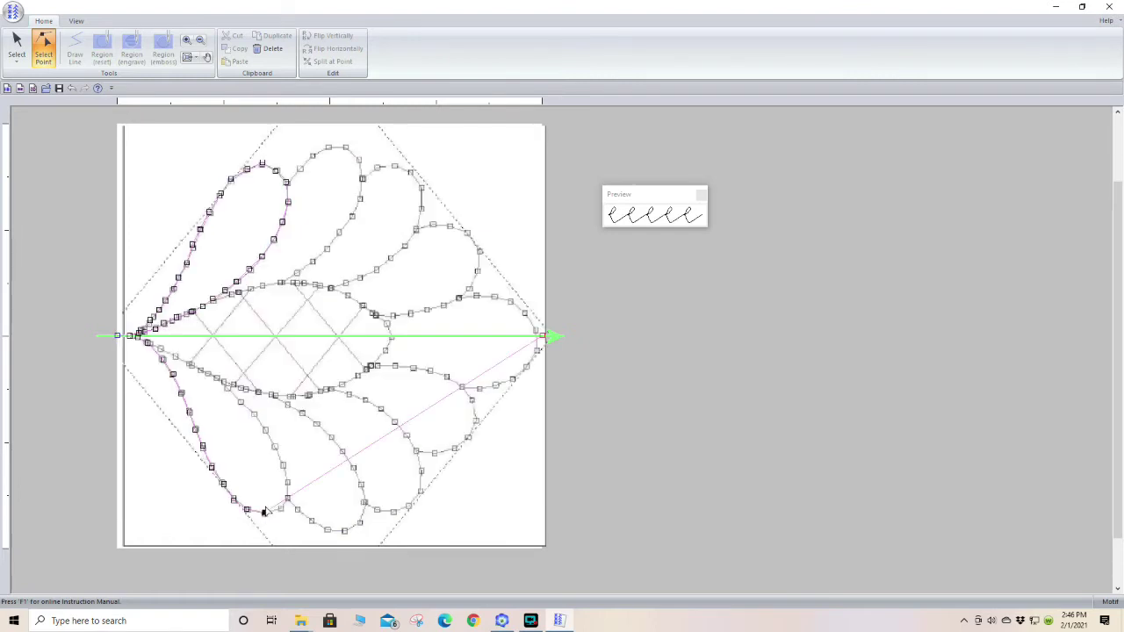
left_click(309, 485)
left_click_drag(309, 484, 281, 507)
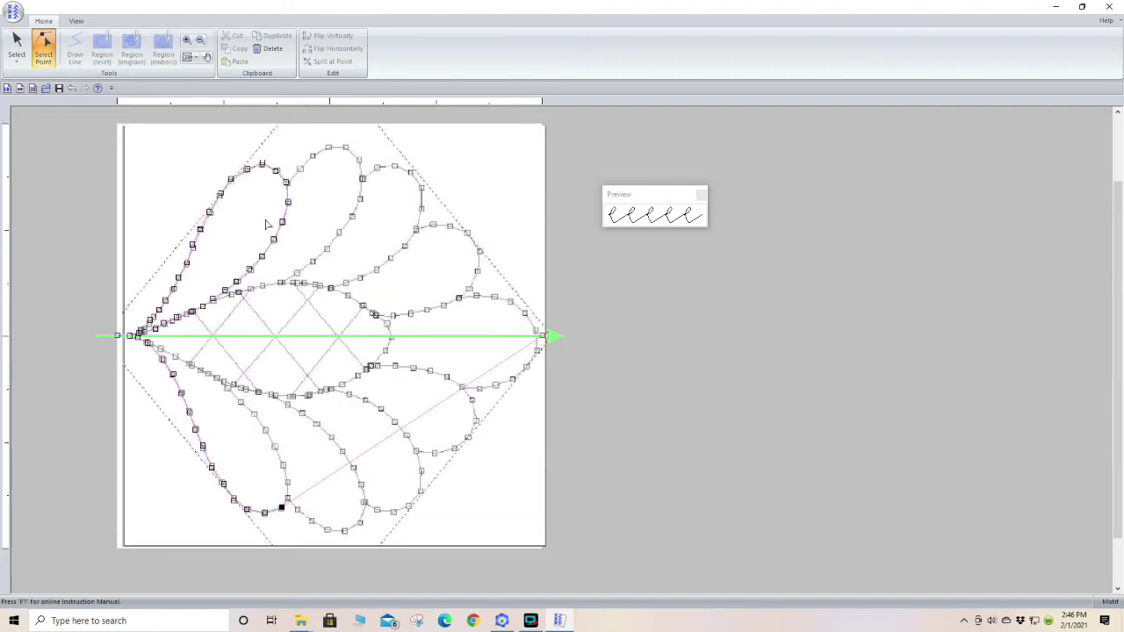
Step: Add points from the first lower plume's rounded tip along the start of its inner edge
left_click(311, 488)
left_click_drag(310, 488, 288, 482)
left_click(316, 469)
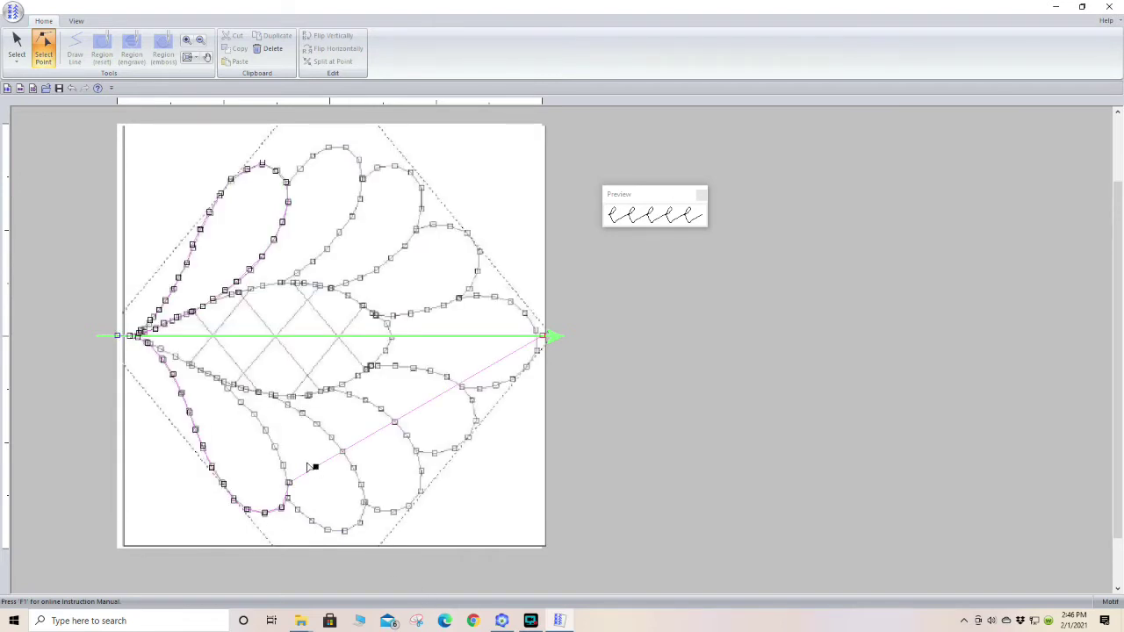
left_click_drag(315, 468, 283, 463)
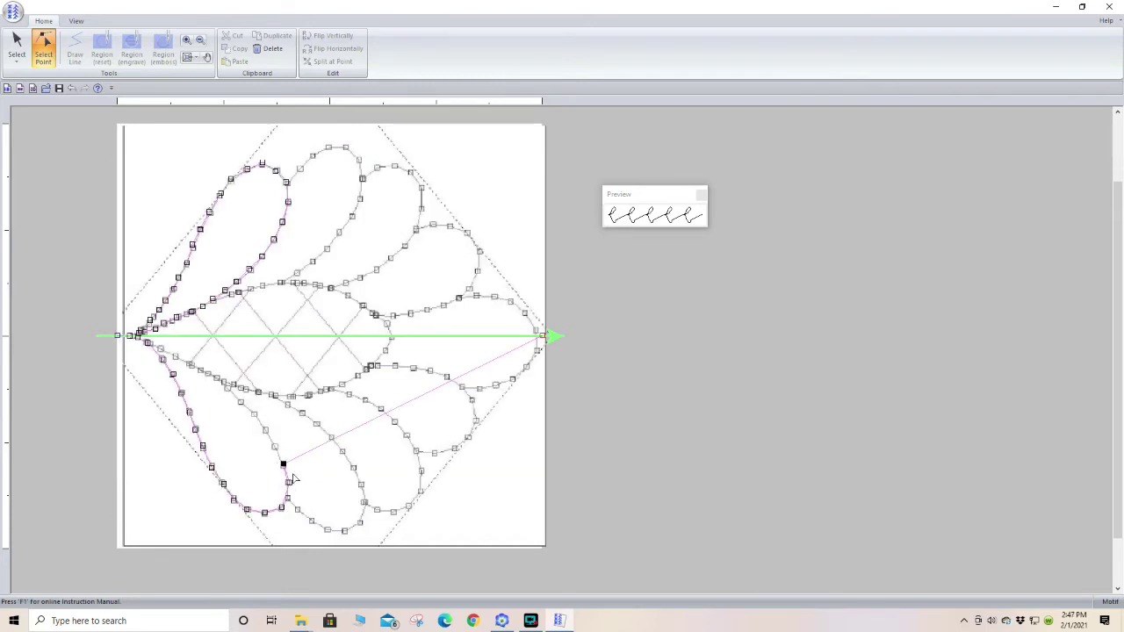
left_click(307, 451)
left_click_drag(308, 451, 274, 446)
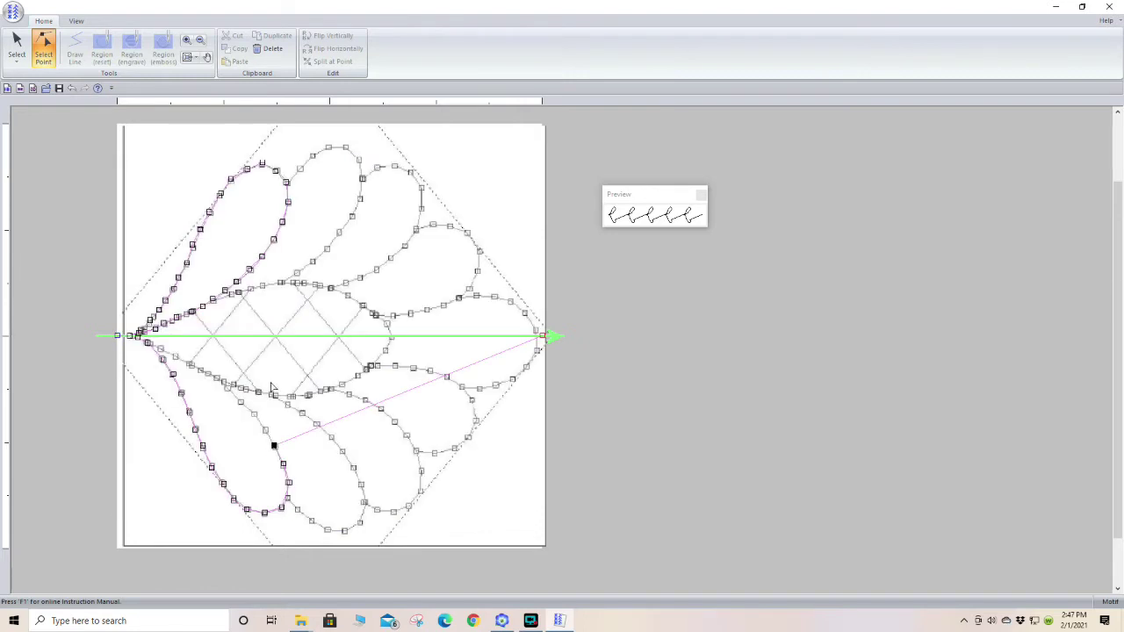
Step: Trace the rest of the first lower plume's inner edge up to where it meets the centre shape
left_click(294, 438)
left_click_drag(294, 438, 239, 399)
left_click(299, 391)
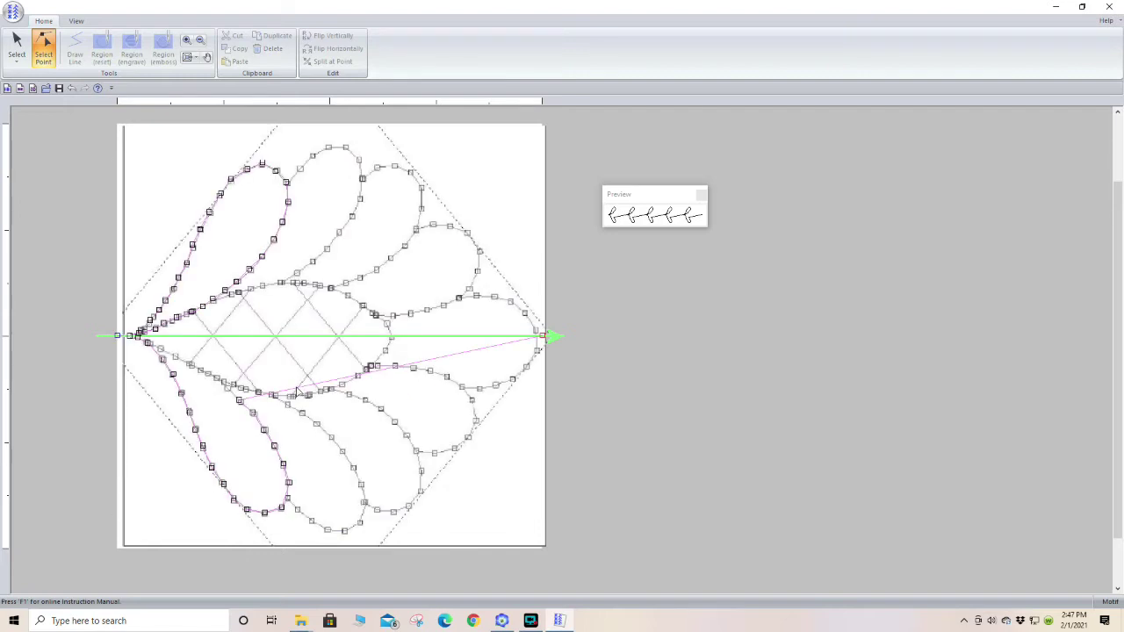
left_click_drag(299, 392, 229, 392)
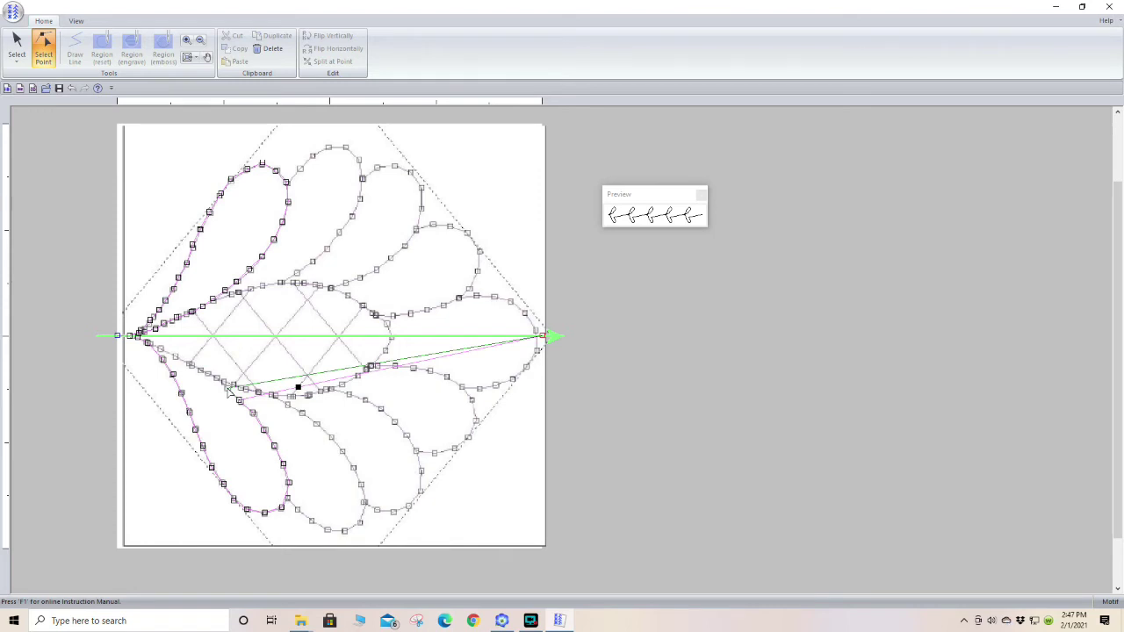
left_click_drag(229, 389, 228, 389)
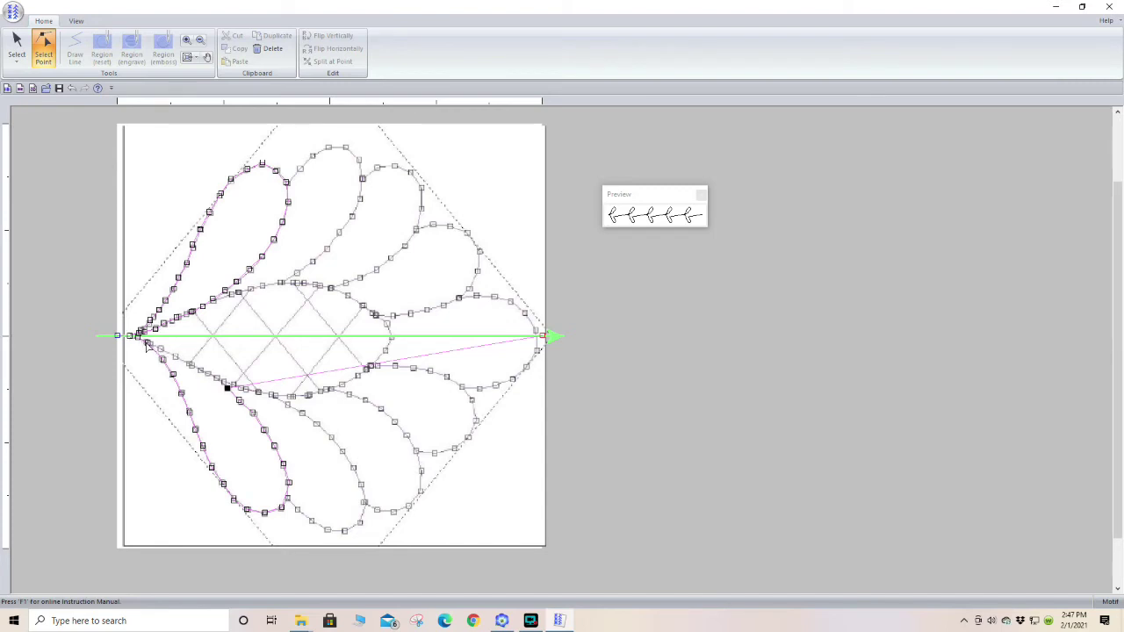
Step: Add points along the centre shape's lower edge from the plume junction back to the first crosshatch line
left_click(282, 381)
left_click(283, 378)
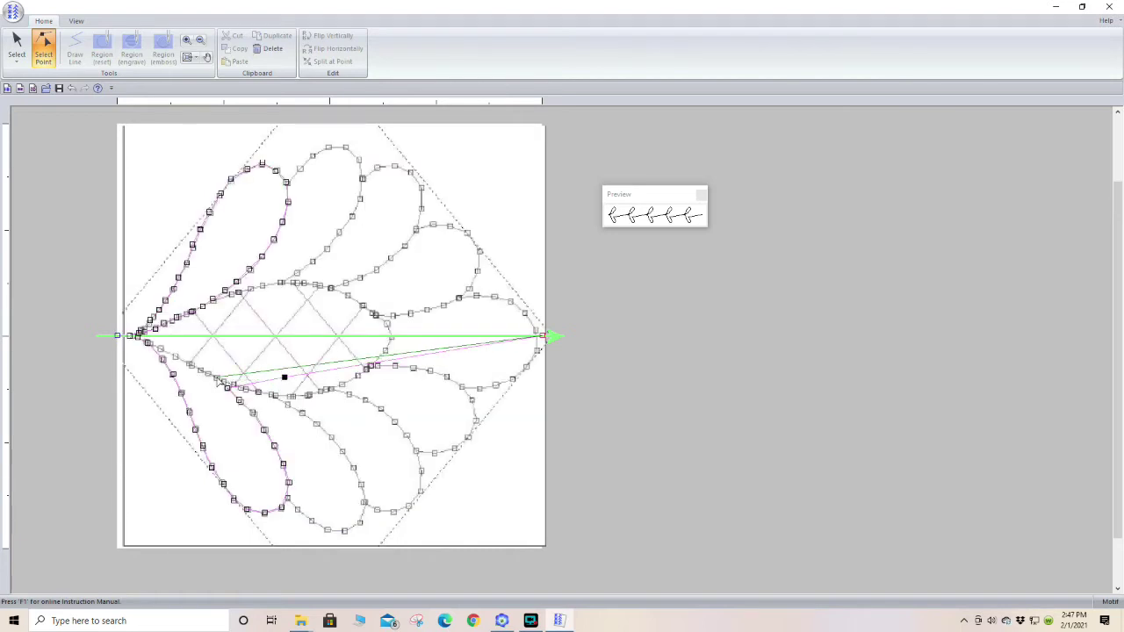
key("Delete")
left_click(261, 370)
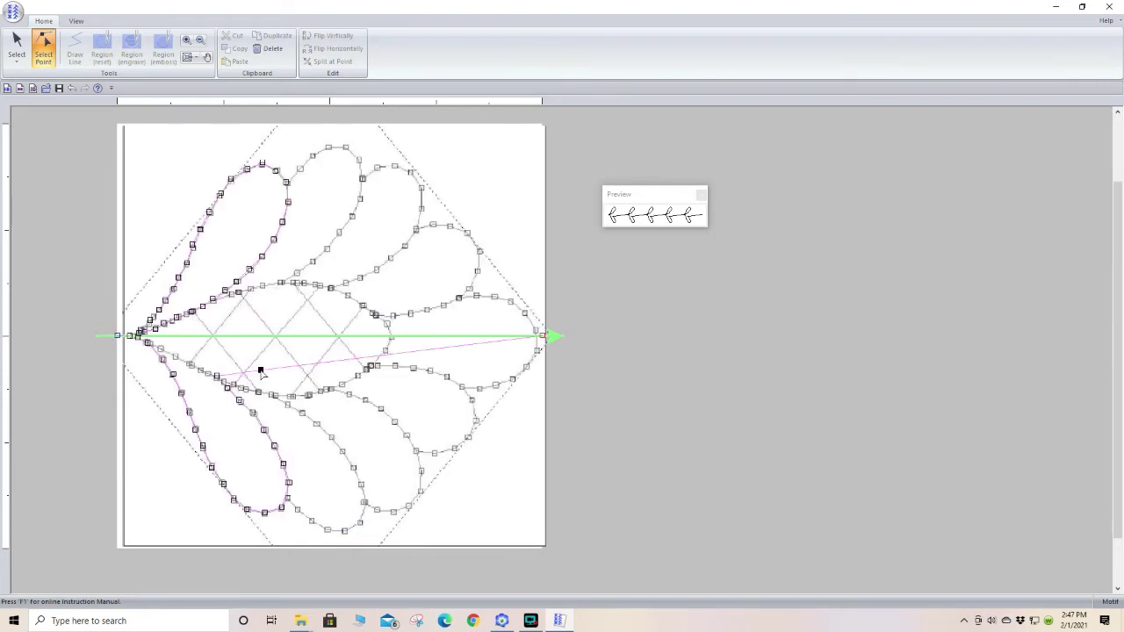
left_click(207, 375)
left_click_drag(257, 370, 184, 369)
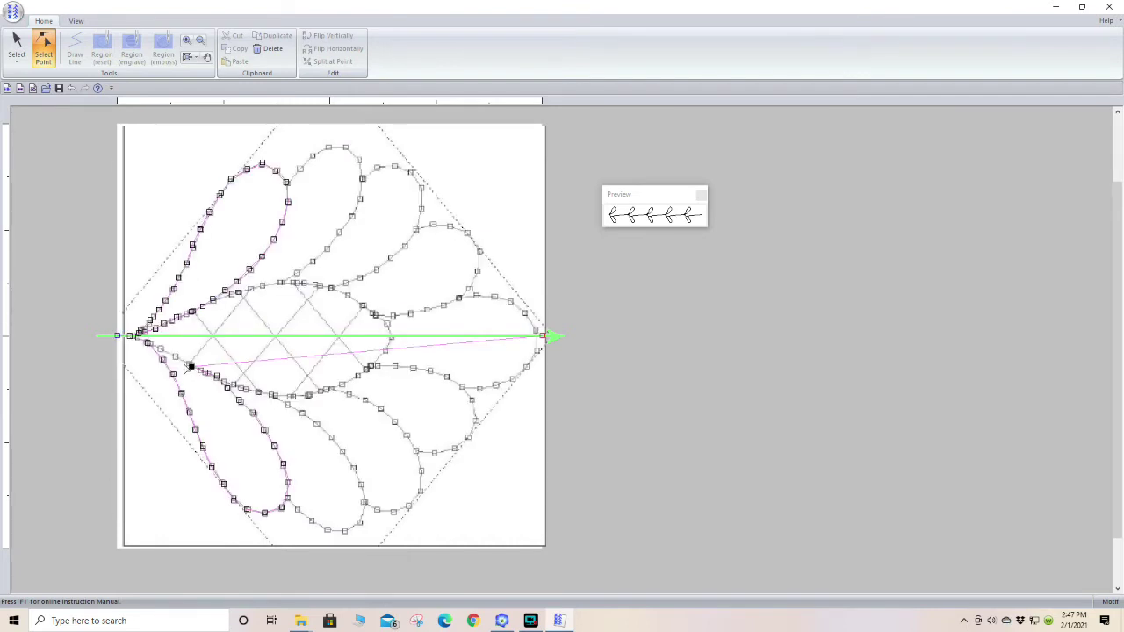
Step: Trace the remaining lower edge of the centre shape back to the feather's base, closing the first lower plume
left_click(257, 362)
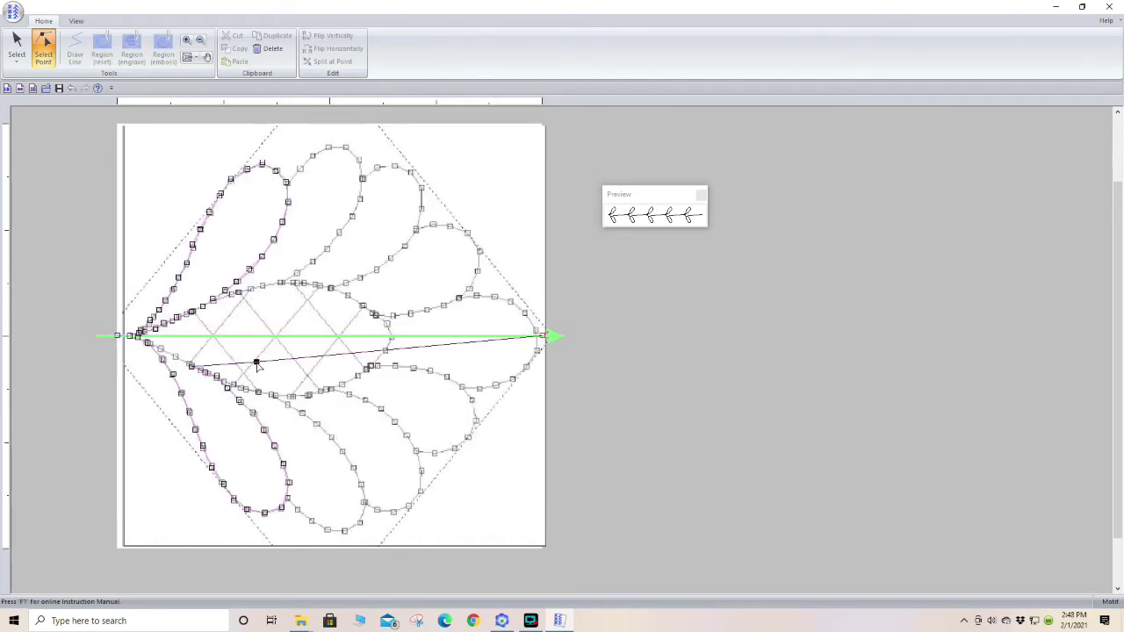
left_click(176, 355)
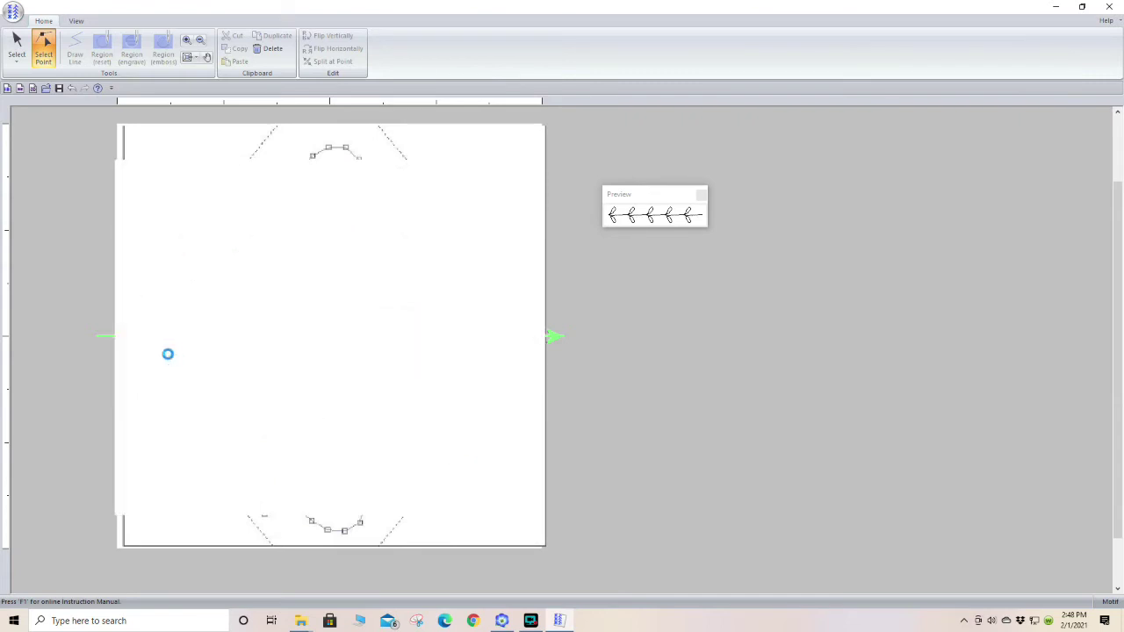
left_click(224, 352)
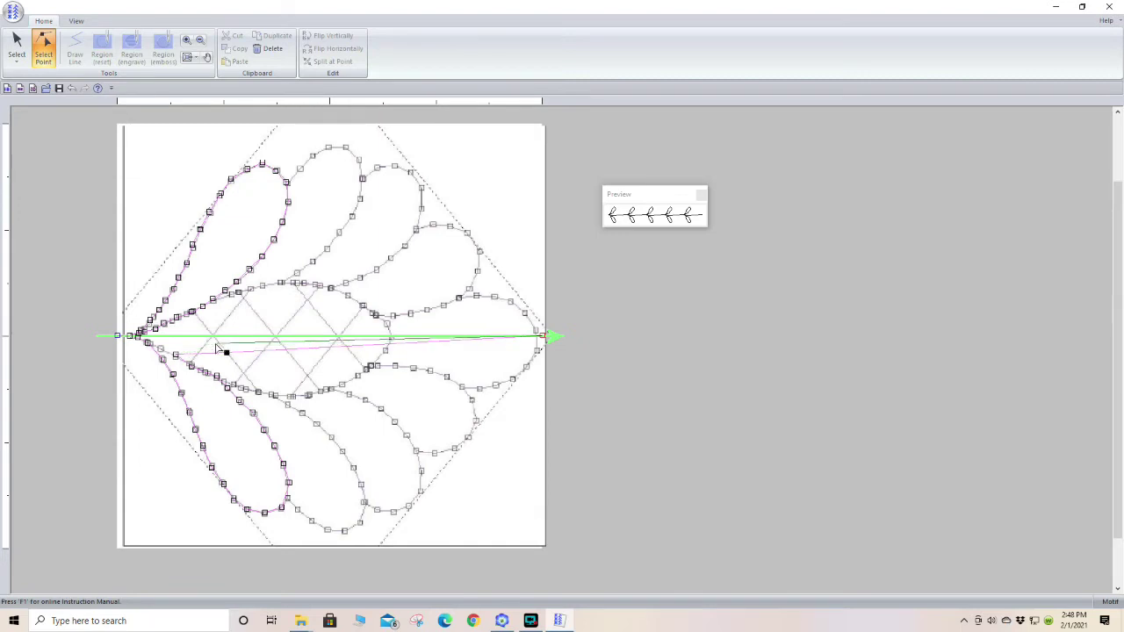
left_click(162, 348)
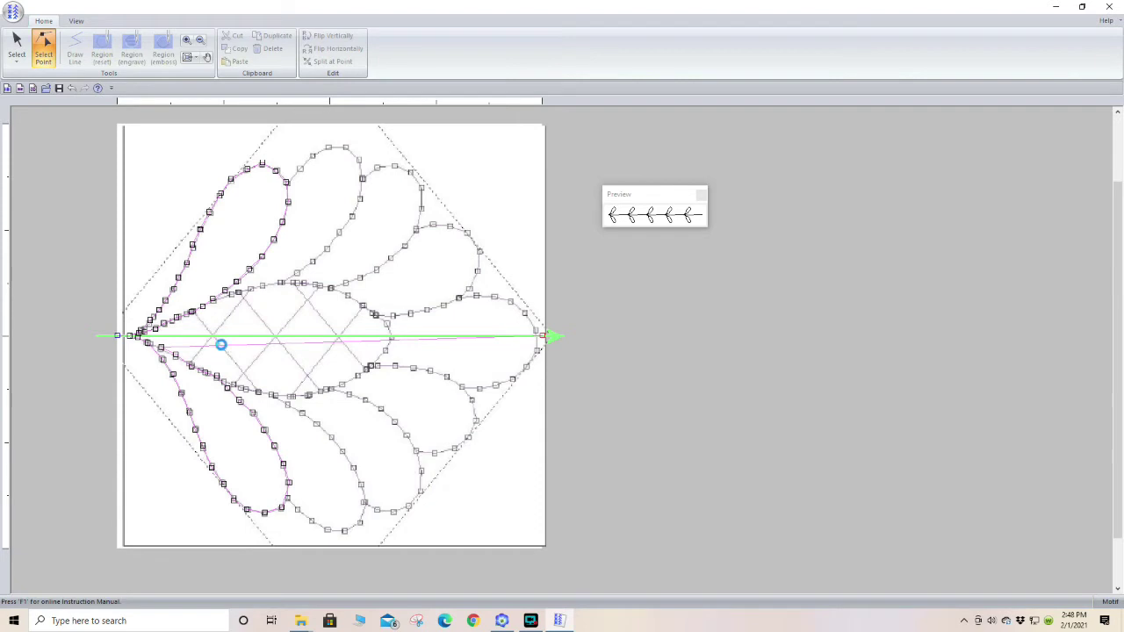
left_click(138, 341)
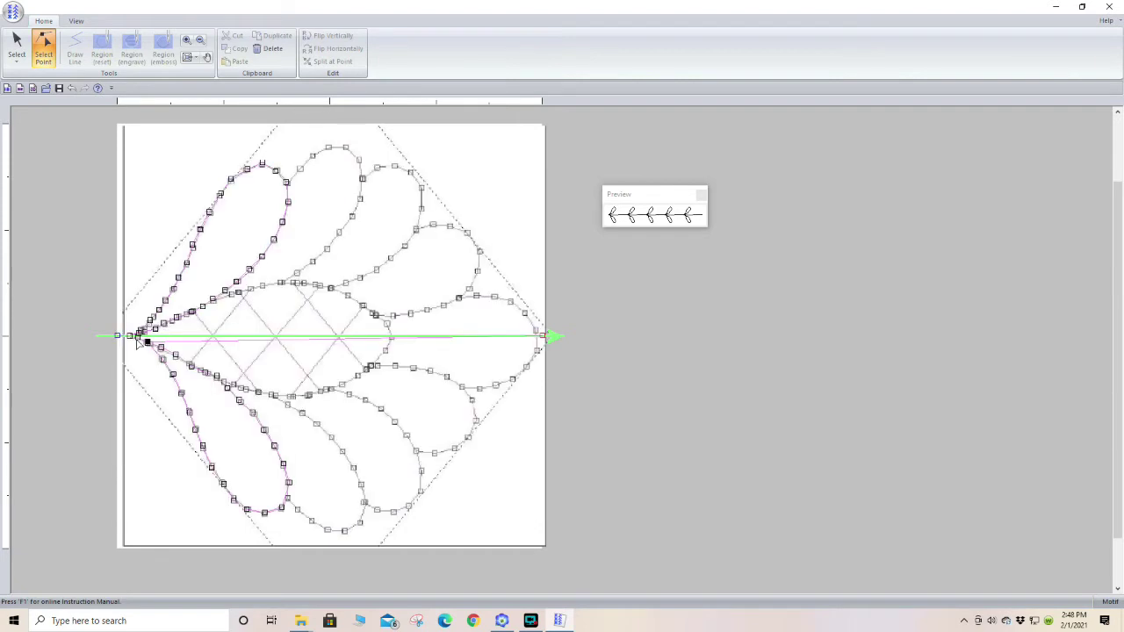
key("Delete")
left_click(222, 344)
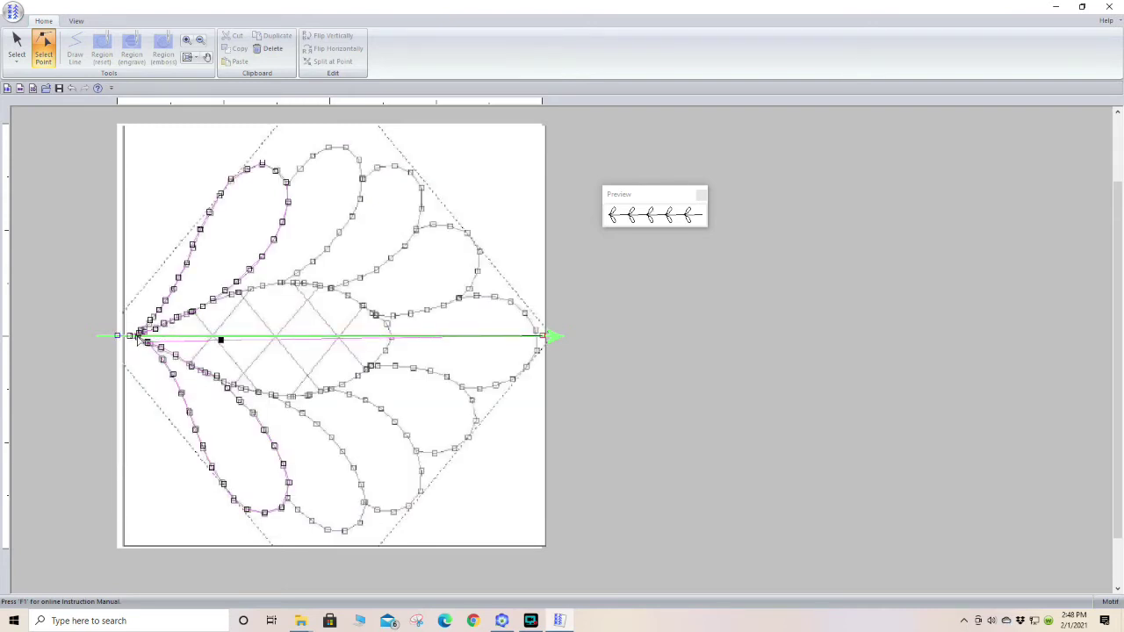
key("Delete")
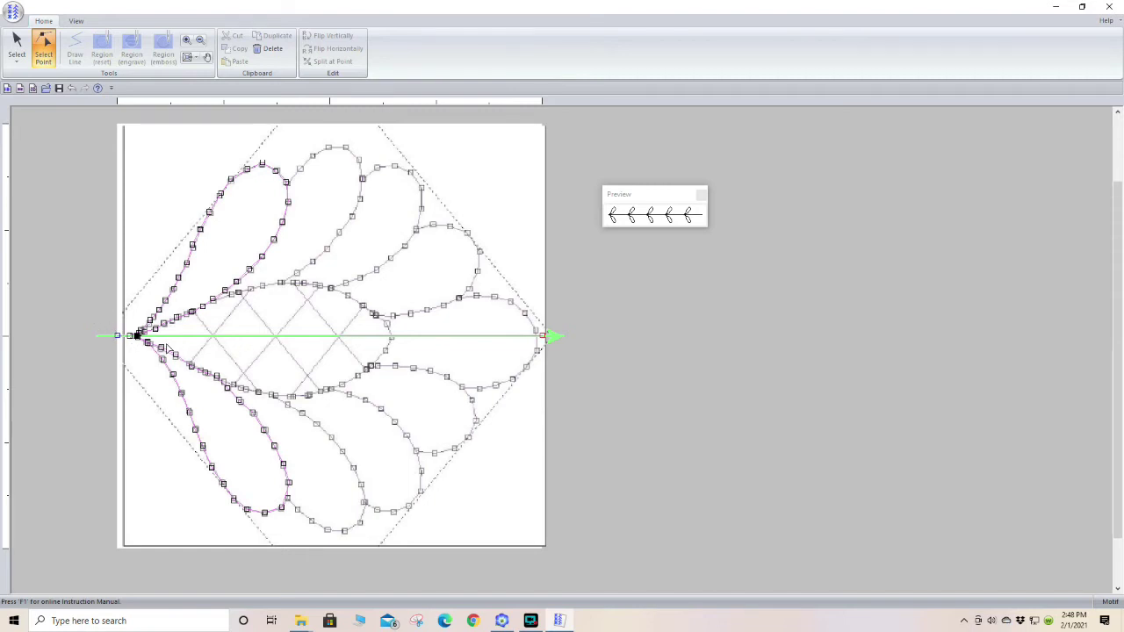
Step: Retrace the centre shape's lower edge from the feather's base out to the start of the first crosshatch line
left_click(161, 343)
left_click(167, 336)
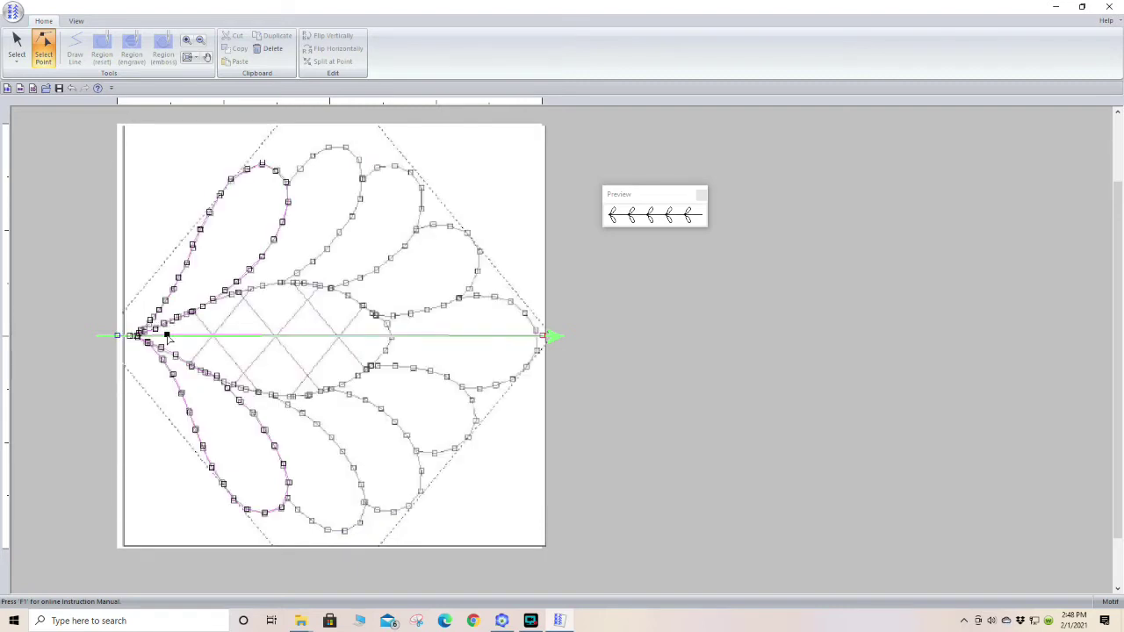
left_click(150, 343)
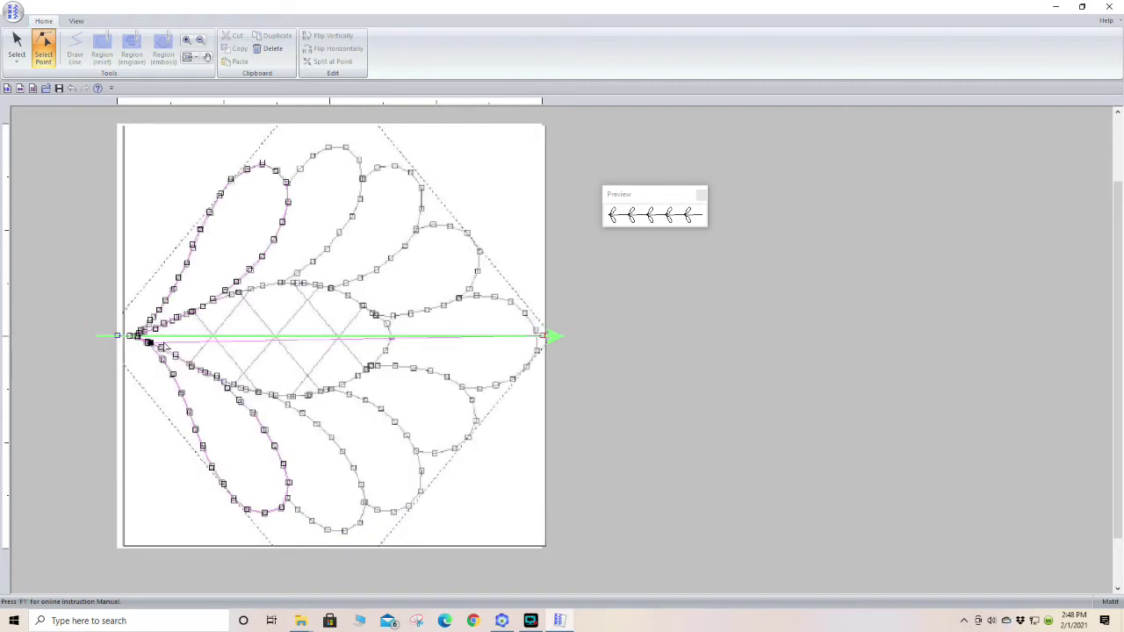
left_click(180, 341)
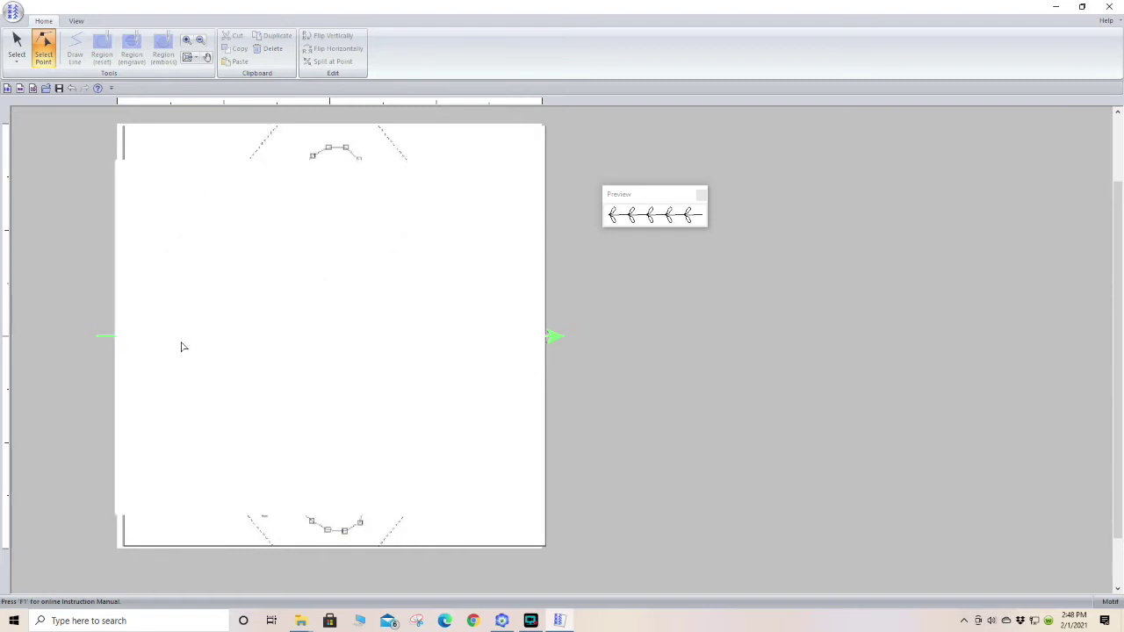
left_click(166, 350)
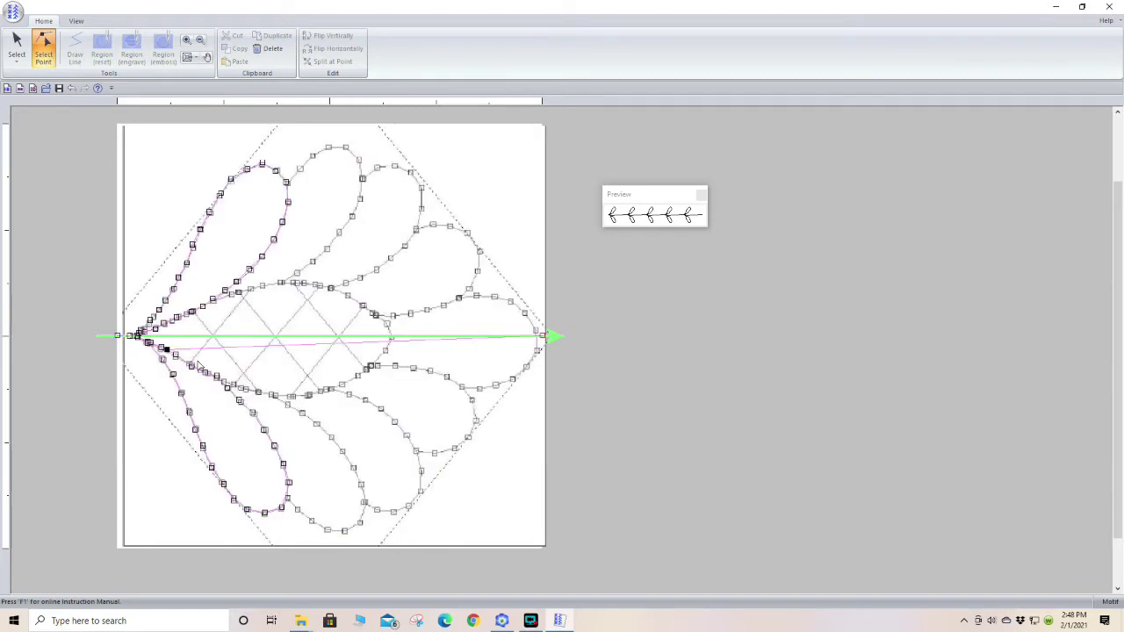
left_click(195, 350)
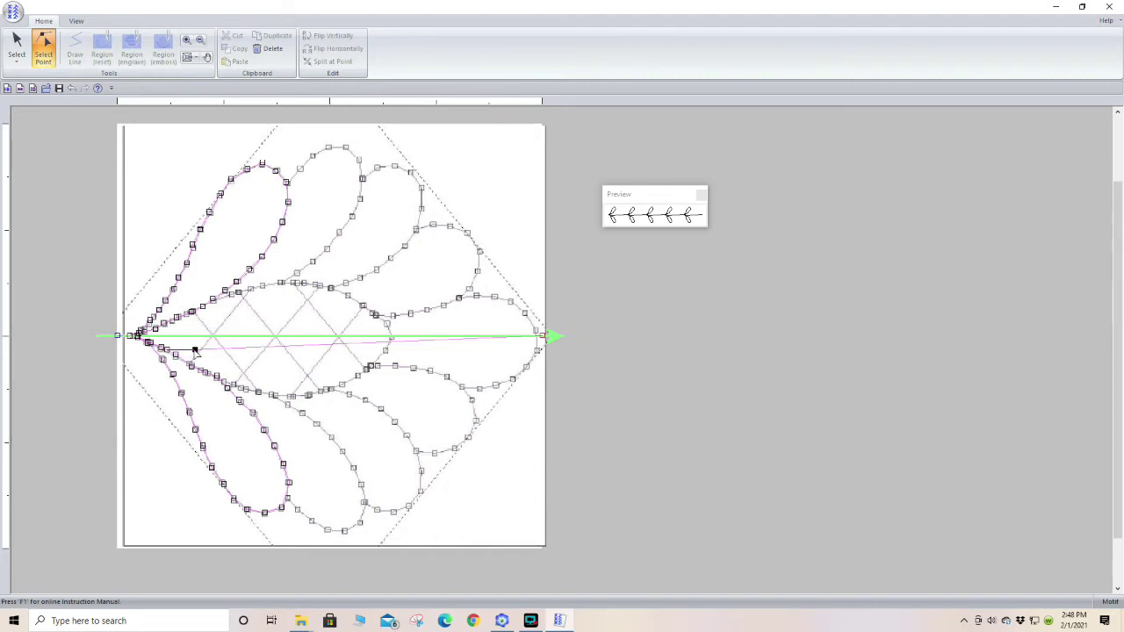
left_click(177, 357)
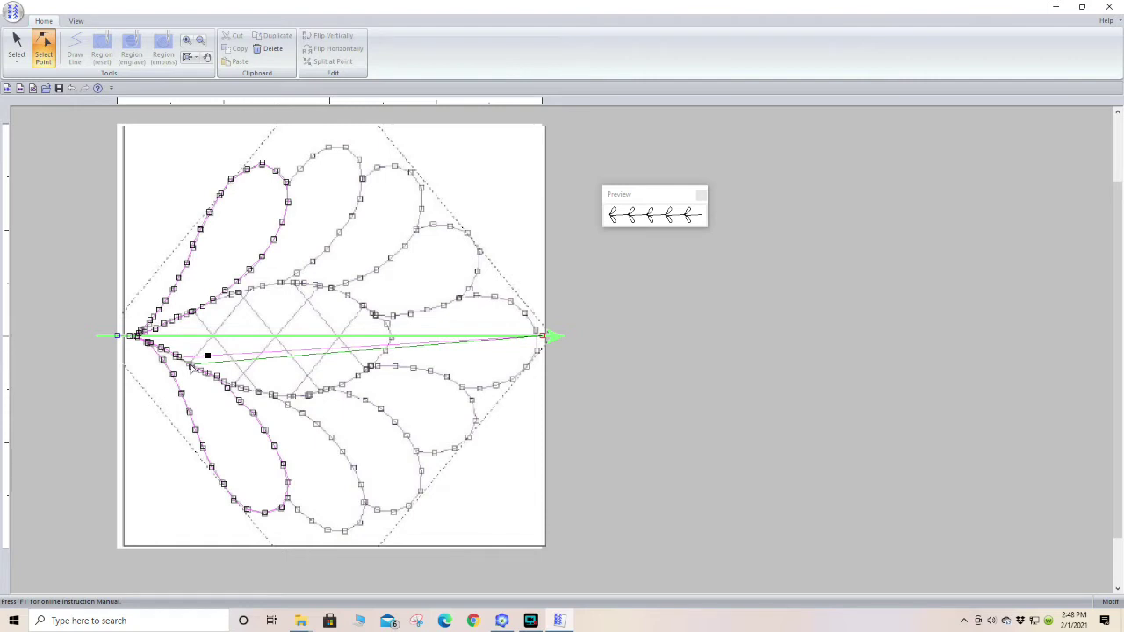
left_click(190, 362)
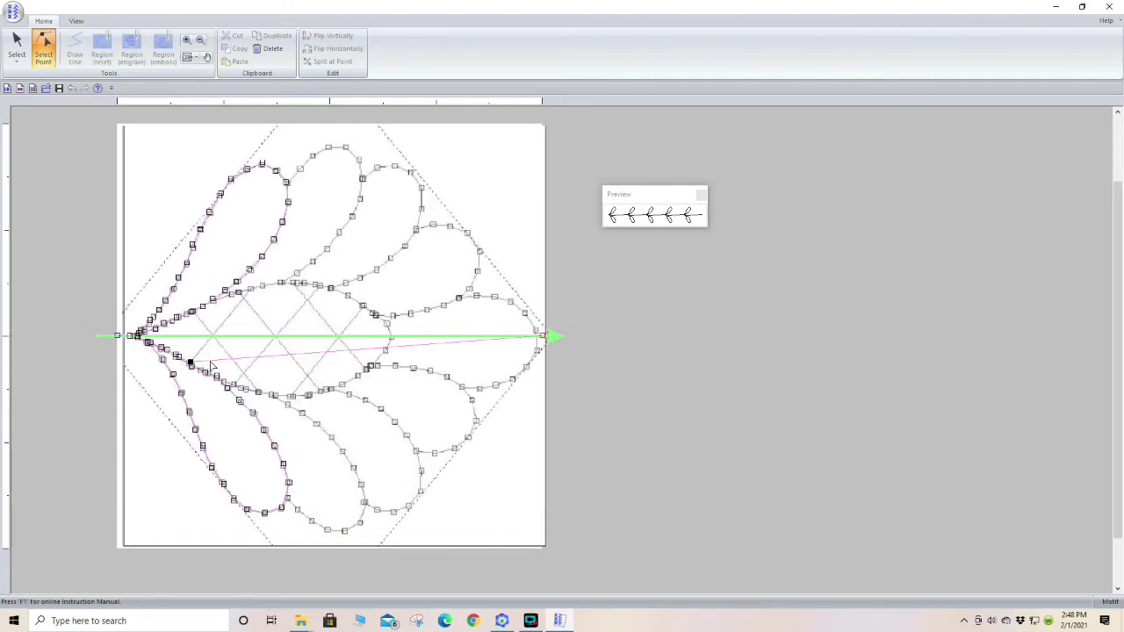
Step: Trace the first diagonal crosshatch line with added points up to the centre shape's upper edge
left_click(212, 361)
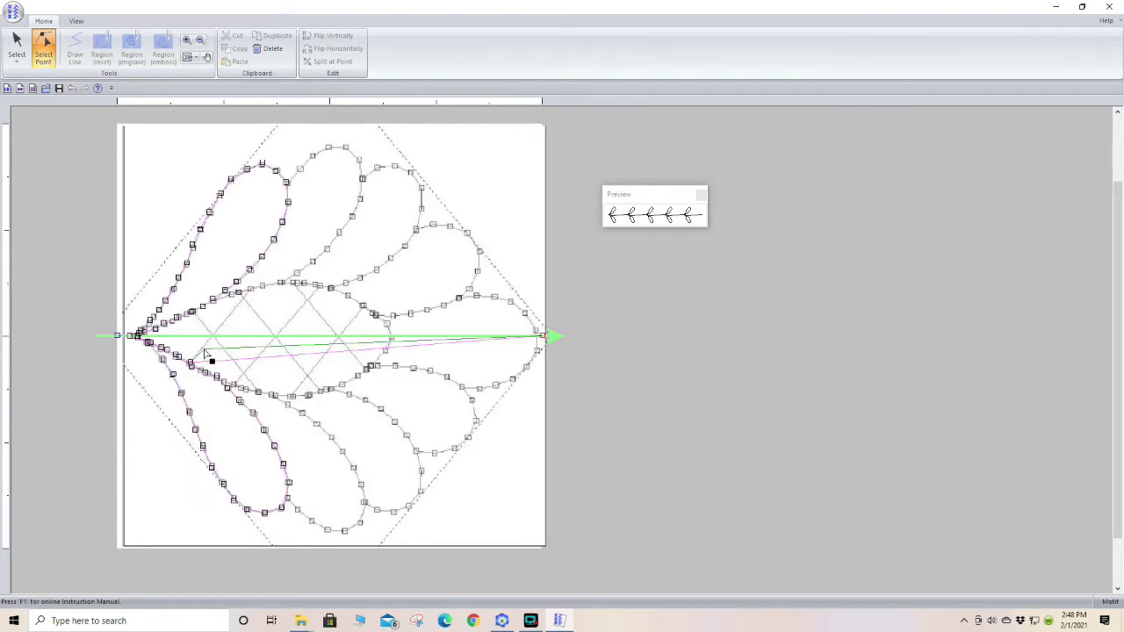
left_click(202, 347)
left_click(236, 347)
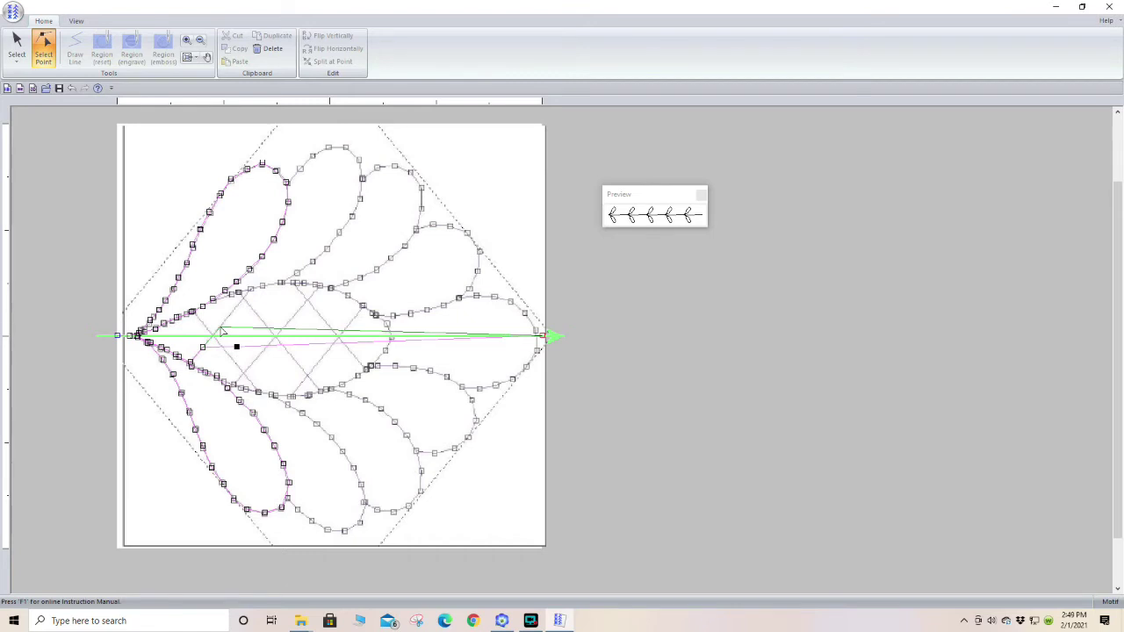
left_click(220, 328)
left_click(246, 329)
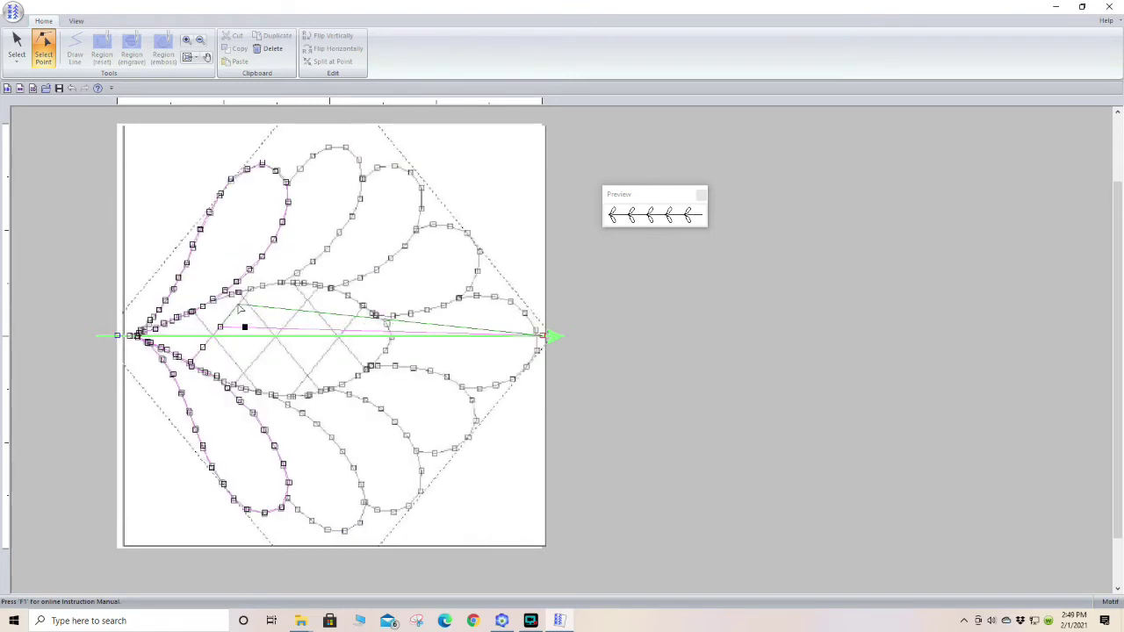
left_click(238, 304)
left_click(259, 309)
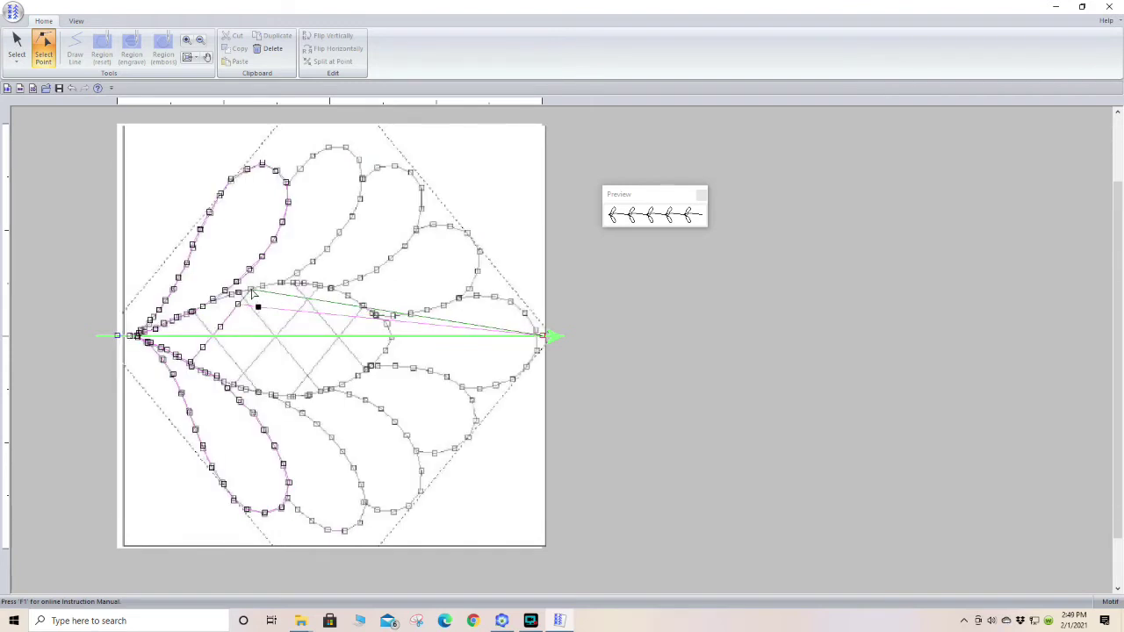
left_click(251, 290)
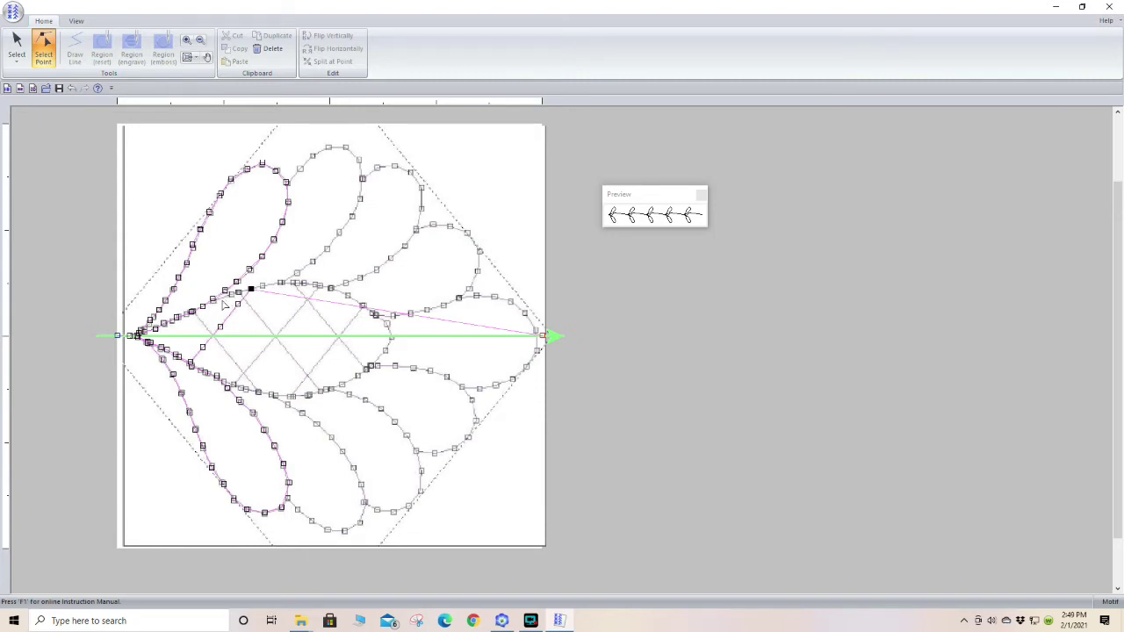
Step: Add points along the centre shape's upper edge to the base of the second upper plume
left_click(295, 294)
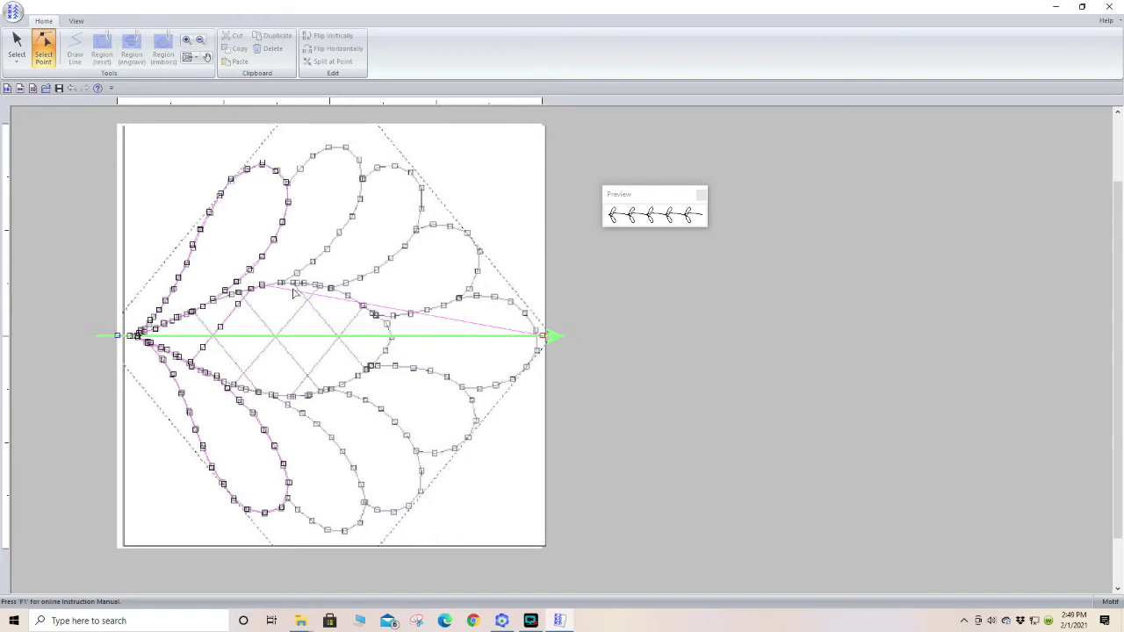
left_click(293, 290)
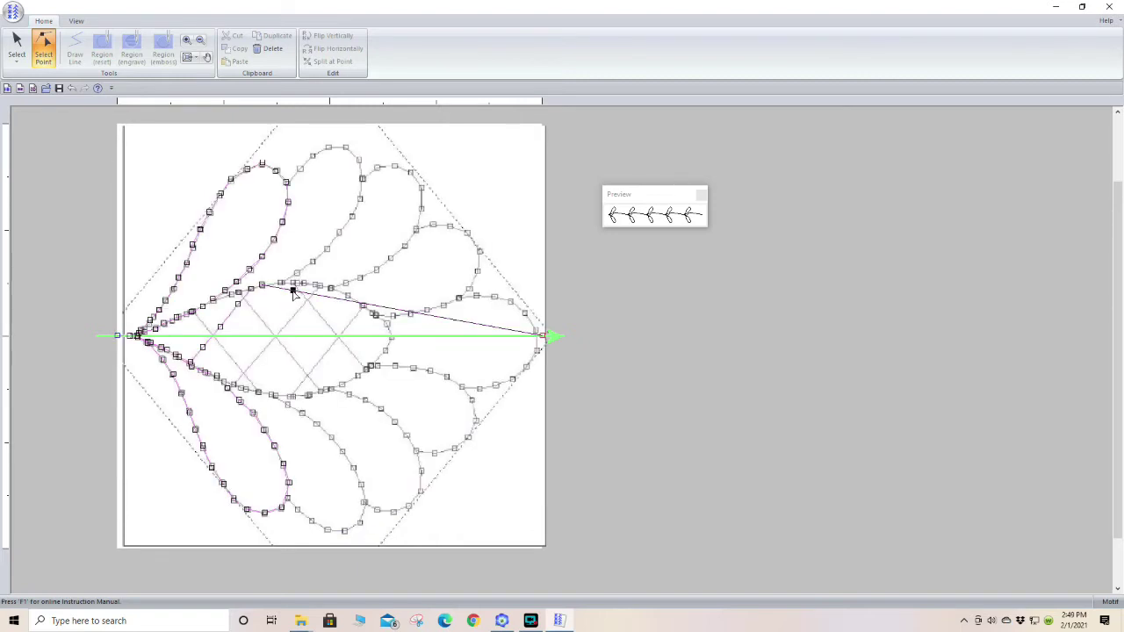
left_click(282, 282)
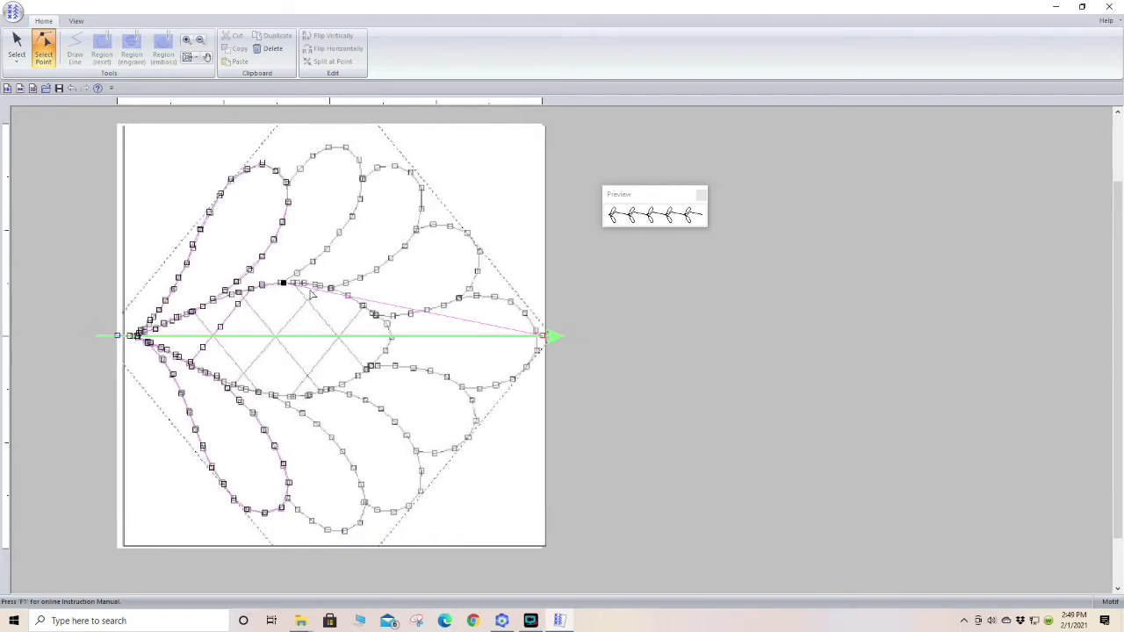
Step: Trace the second upper plume from its base along its outer edge and over its rounded tip
left_click(378, 304)
left_click(295, 272)
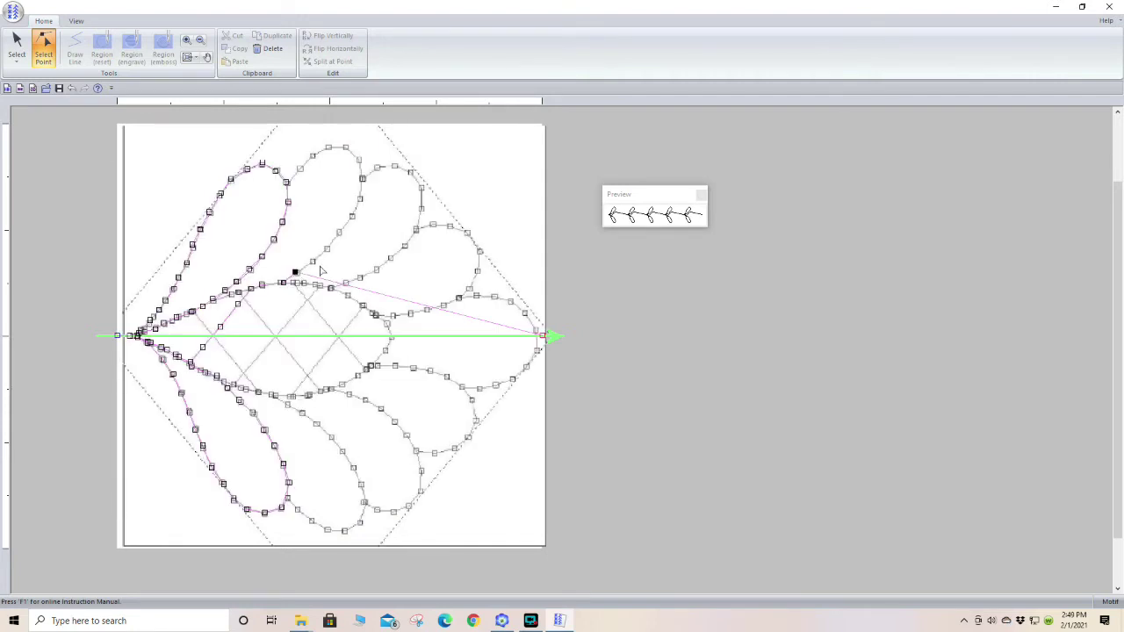
left_click(328, 281)
left_click(313, 262)
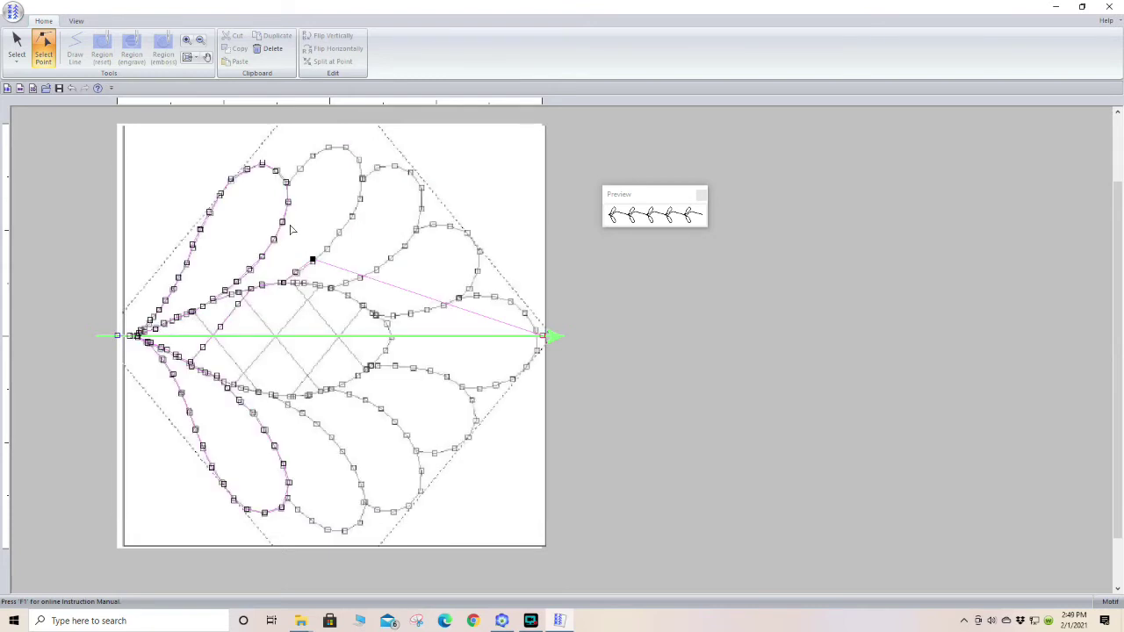
left_click(387, 185)
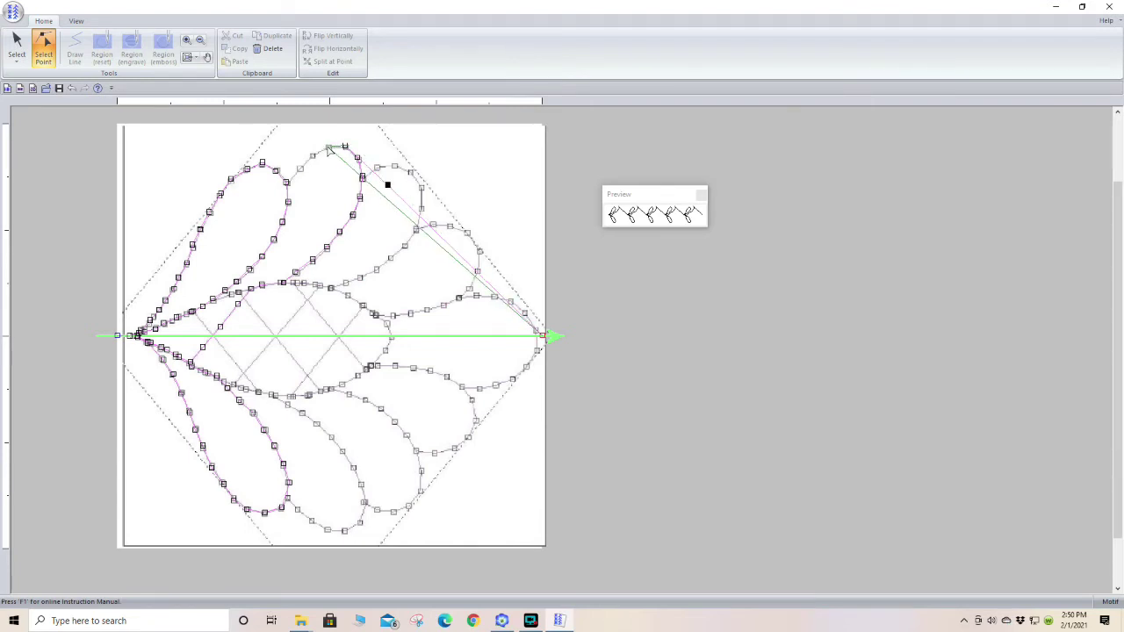
left_click(377, 190)
left_click(313, 156)
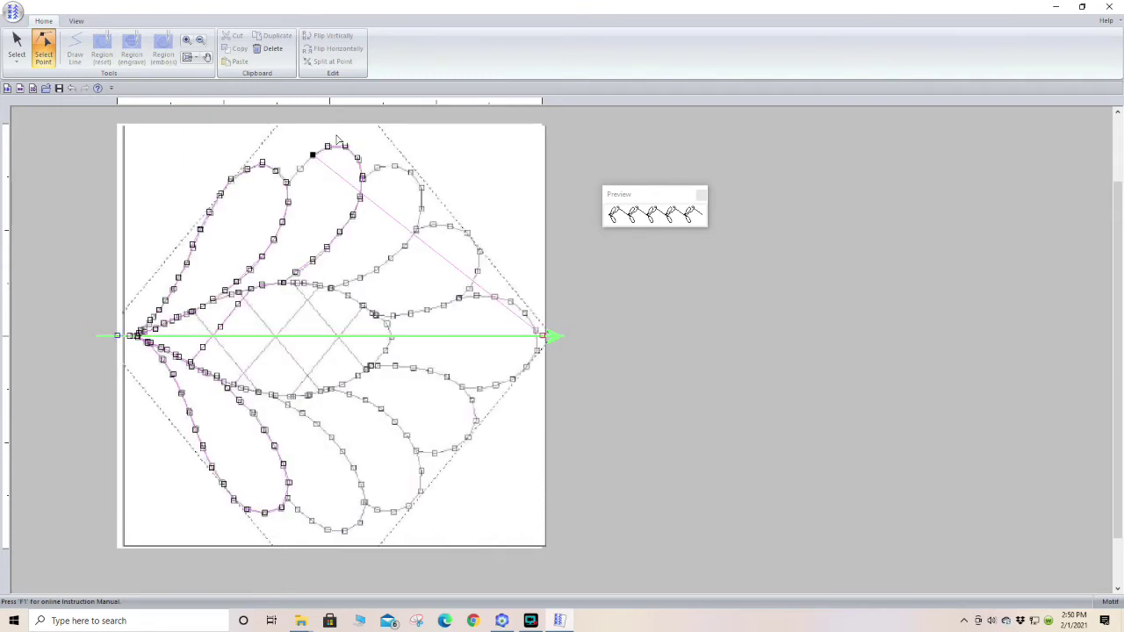
Step: Trace the second upper plume from its rounded tip down to where it meets the first upper plume
left_click(382, 210)
left_click(379, 207)
left_click(298, 170)
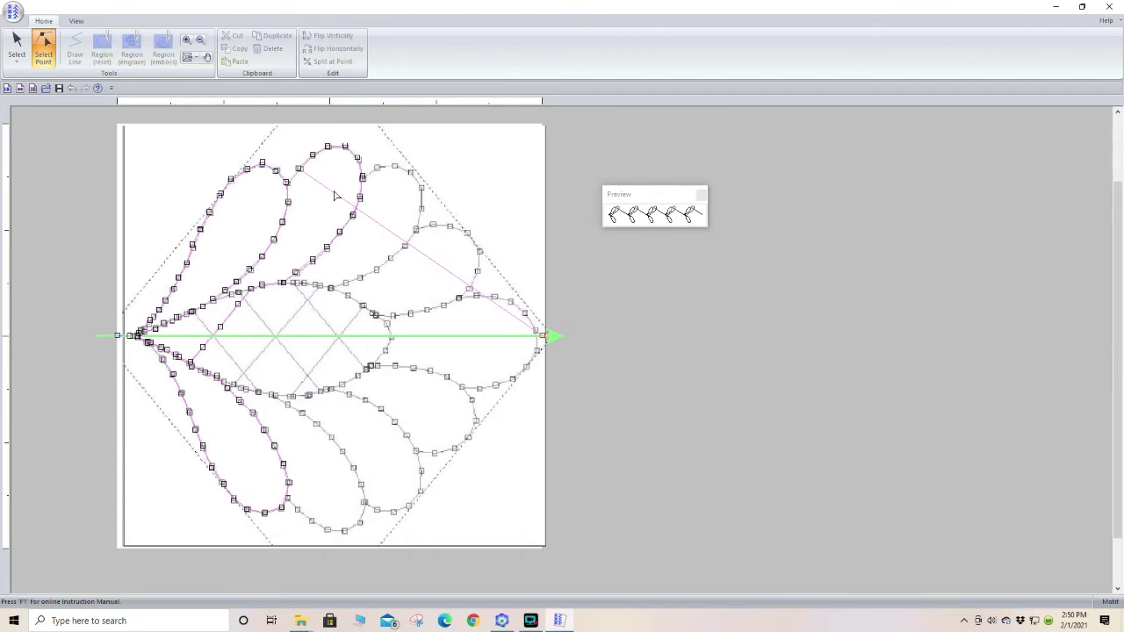
left_click(333, 194)
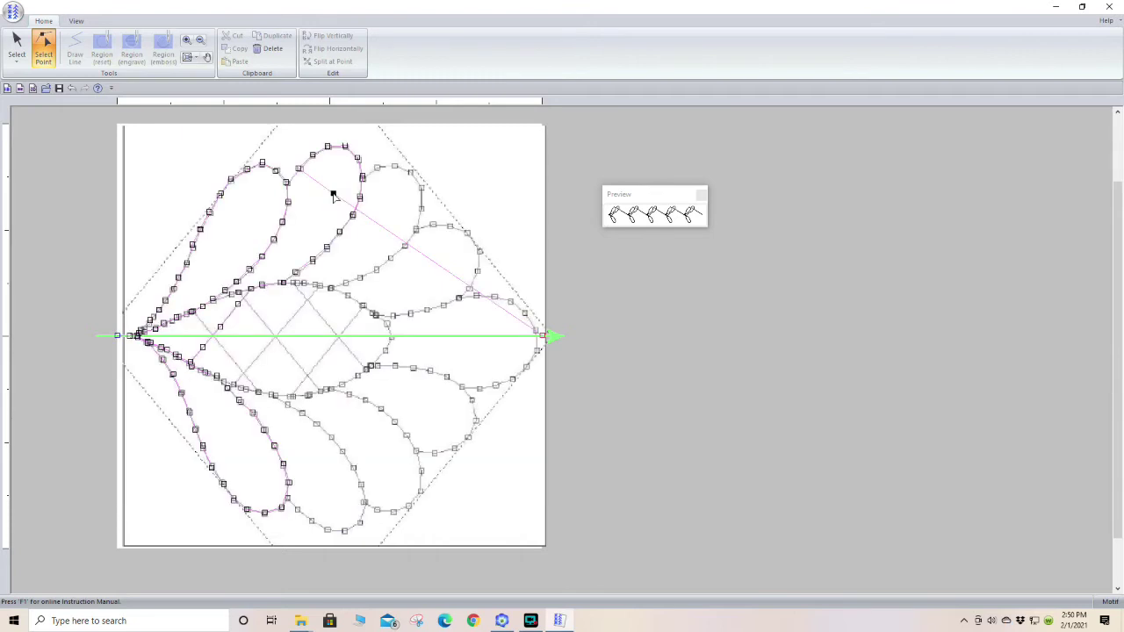
left_click(286, 183)
Step: Retrace the first upper plume's inner edge with added points down to the centre shape's upper edge
left_click(319, 202)
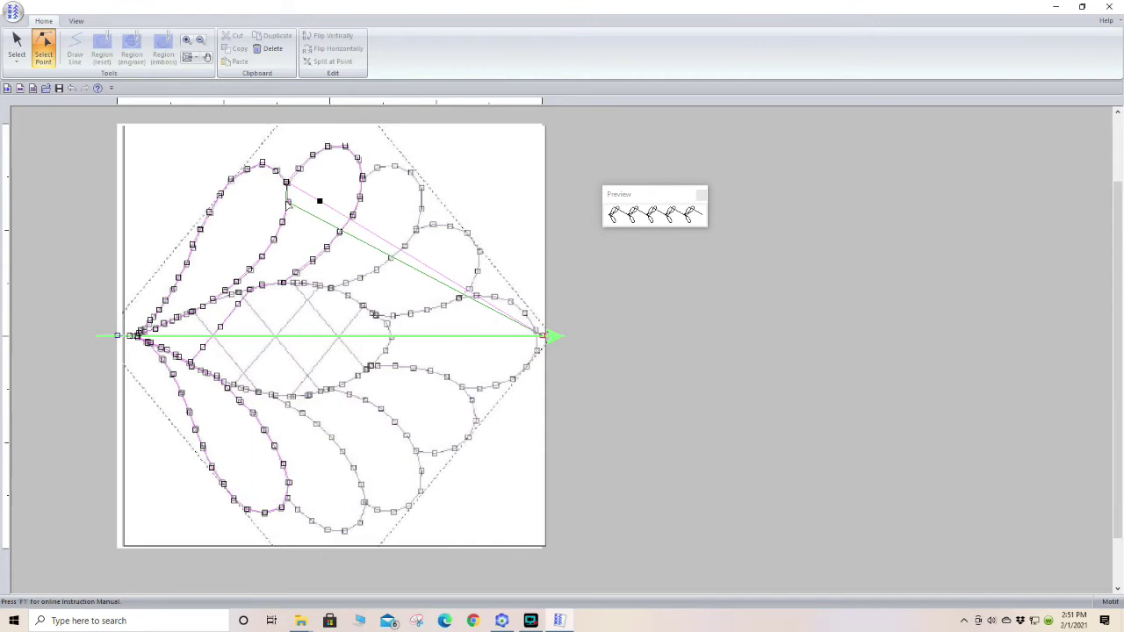
left_click(286, 200)
left_click(314, 214)
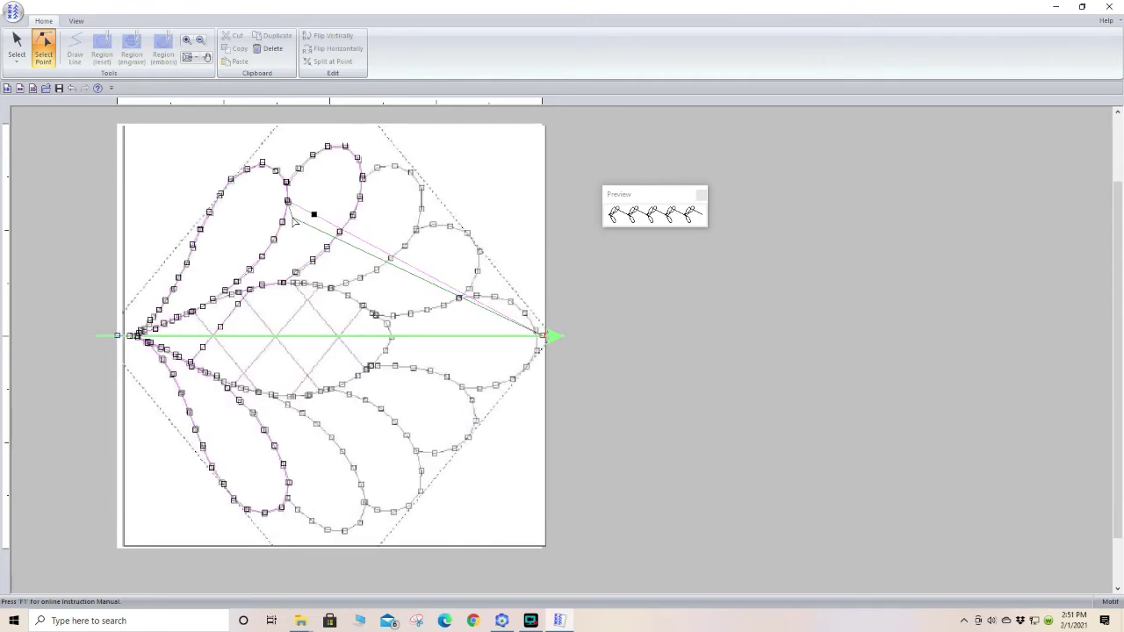
left_click(282, 223)
left_click(307, 233)
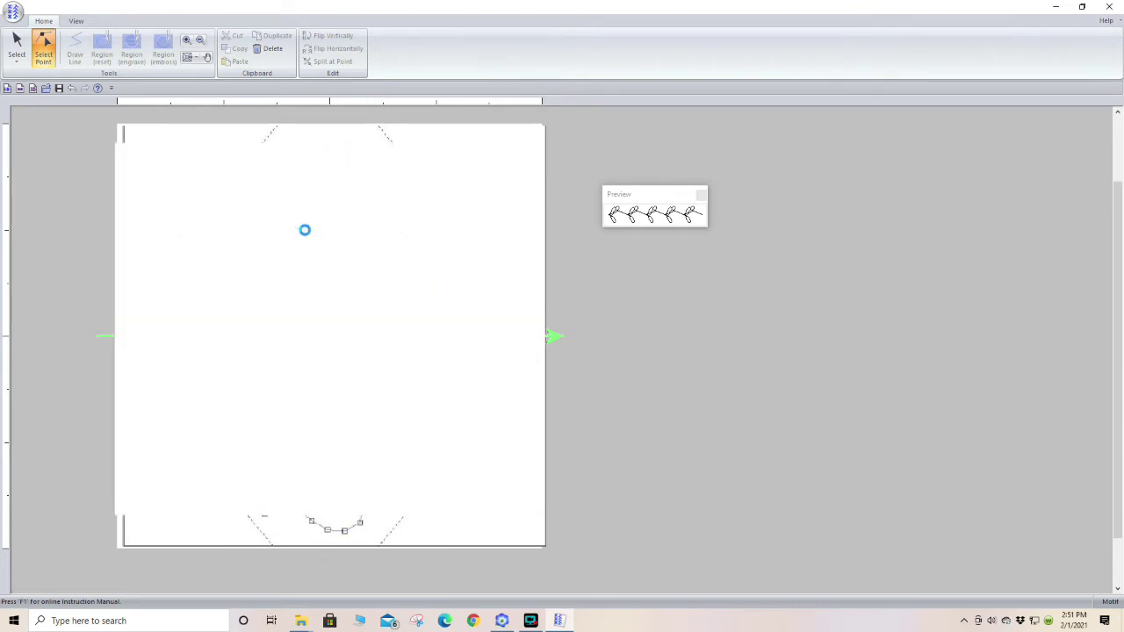
left_click(285, 287)
left_click(224, 291)
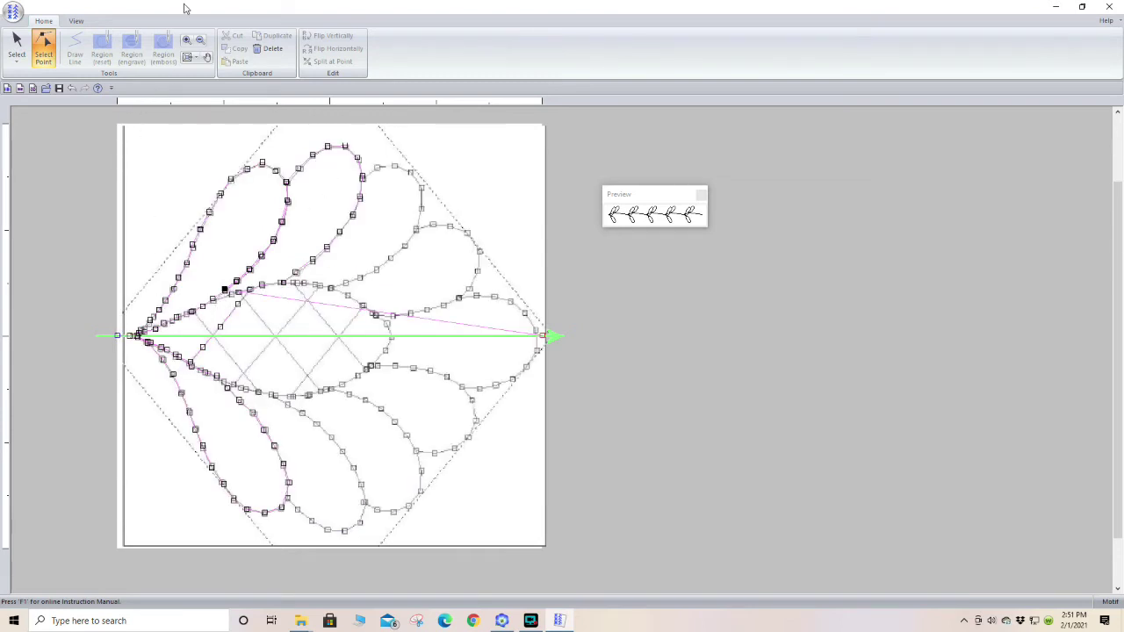
Step: Zoom in and move the newest points onto the centre shape's upper edge at the first upper plume's base
left_click(187, 42)
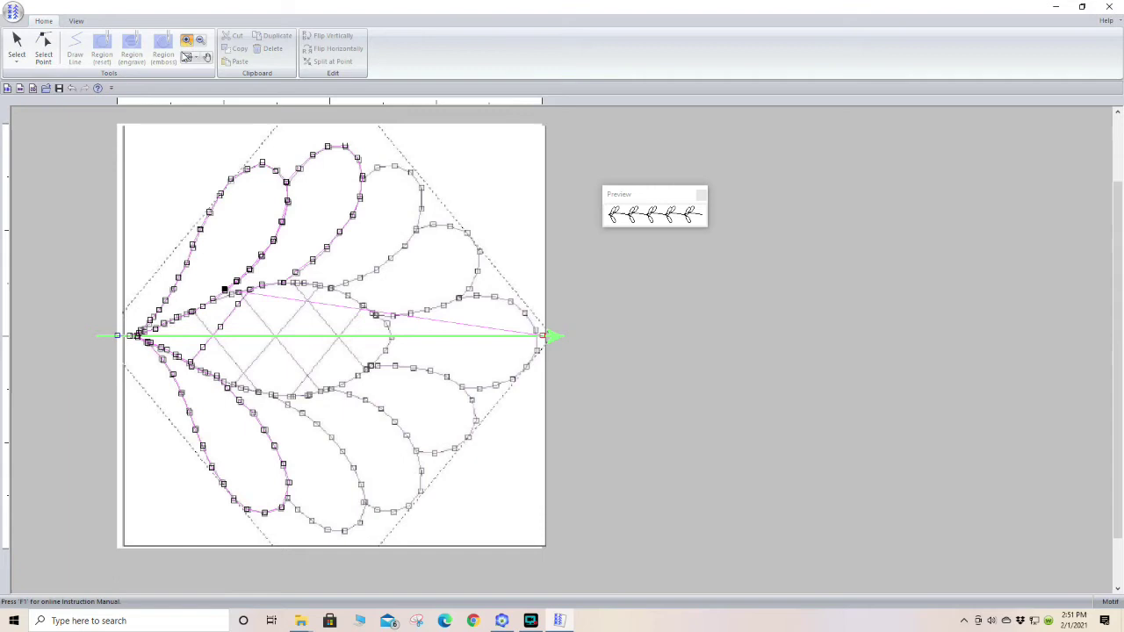
left_click(209, 306)
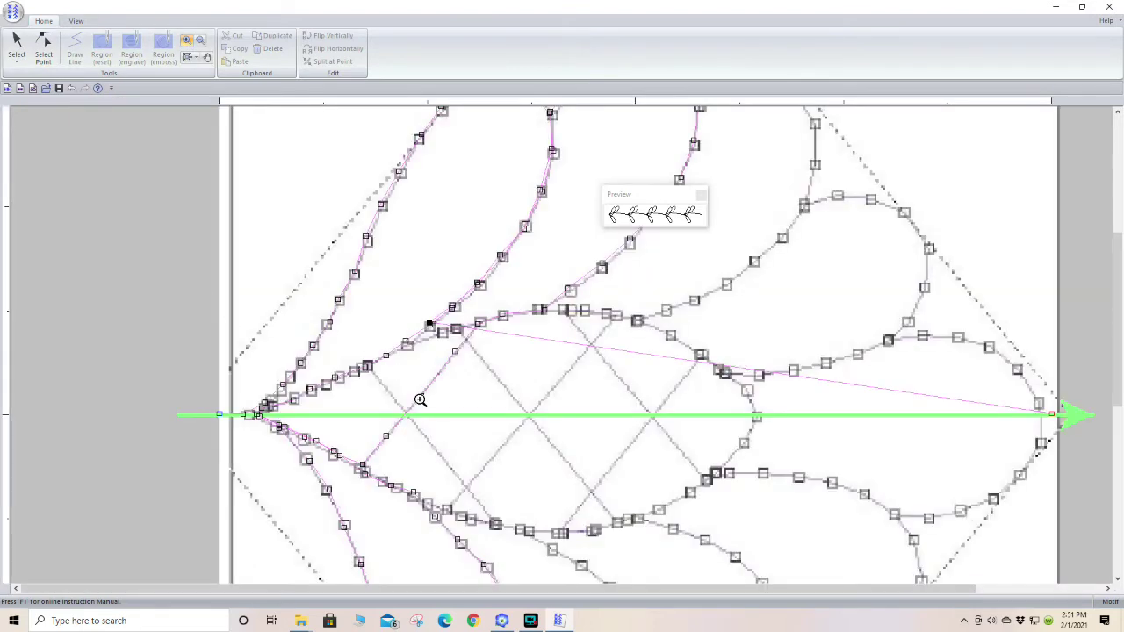
left_click(475, 390)
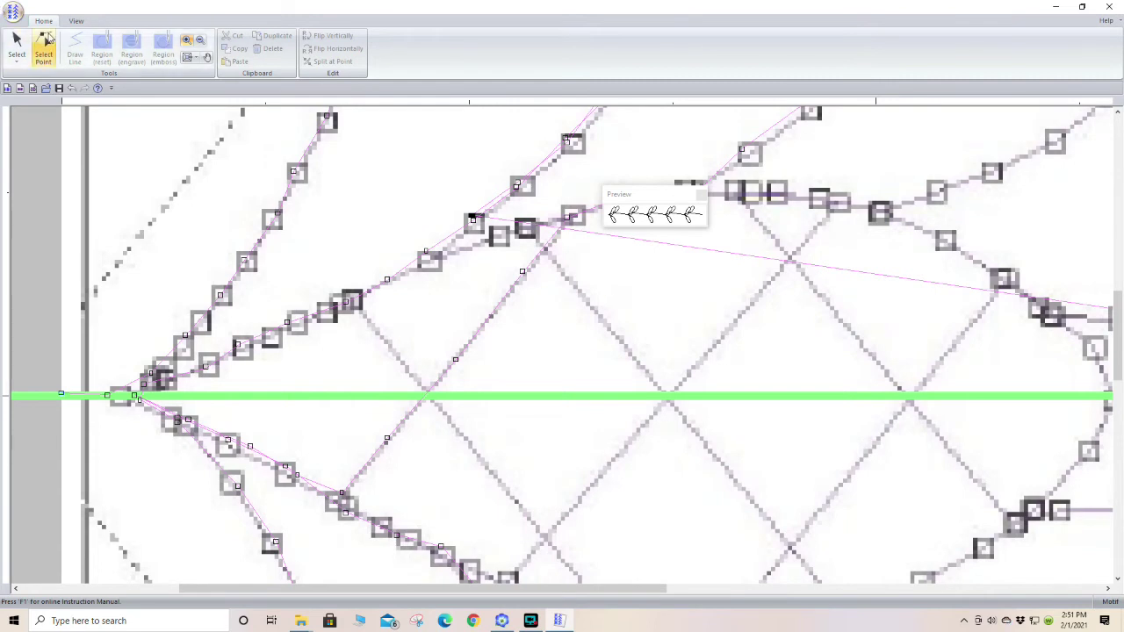
left_click(43, 44)
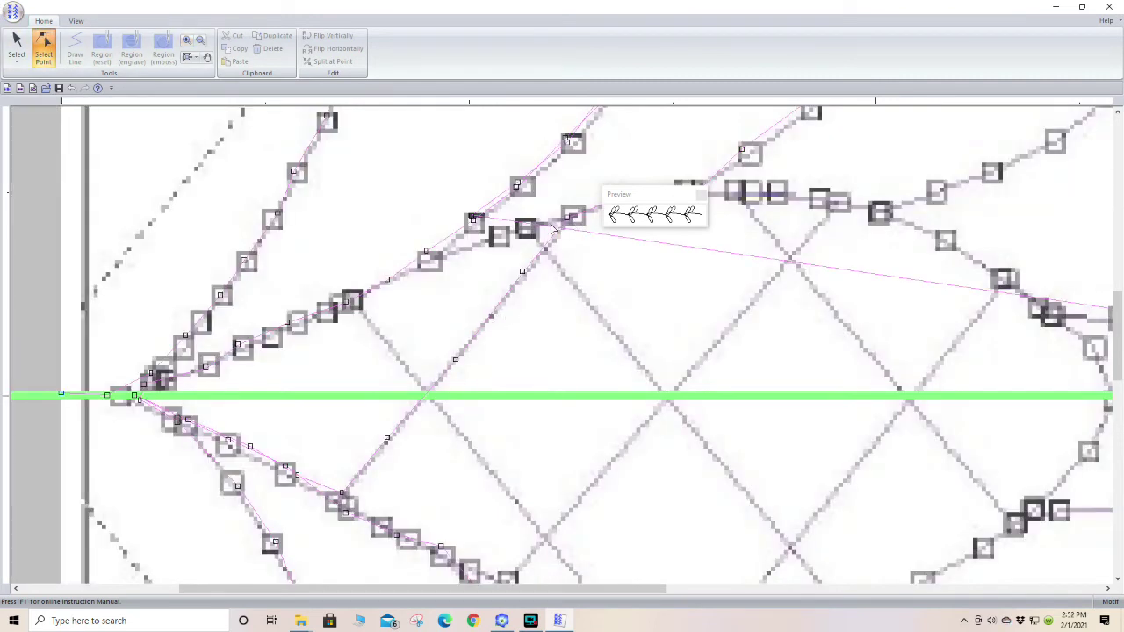
left_click(548, 228)
left_click_drag(491, 242, 425, 252)
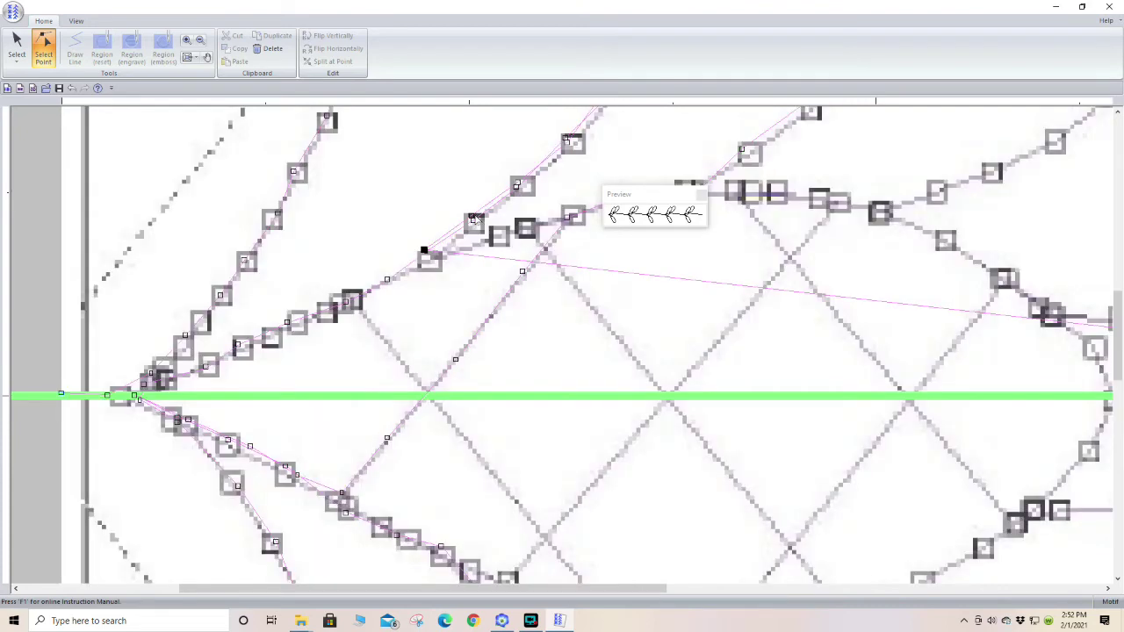
left_click(473, 217)
left_click(424, 252)
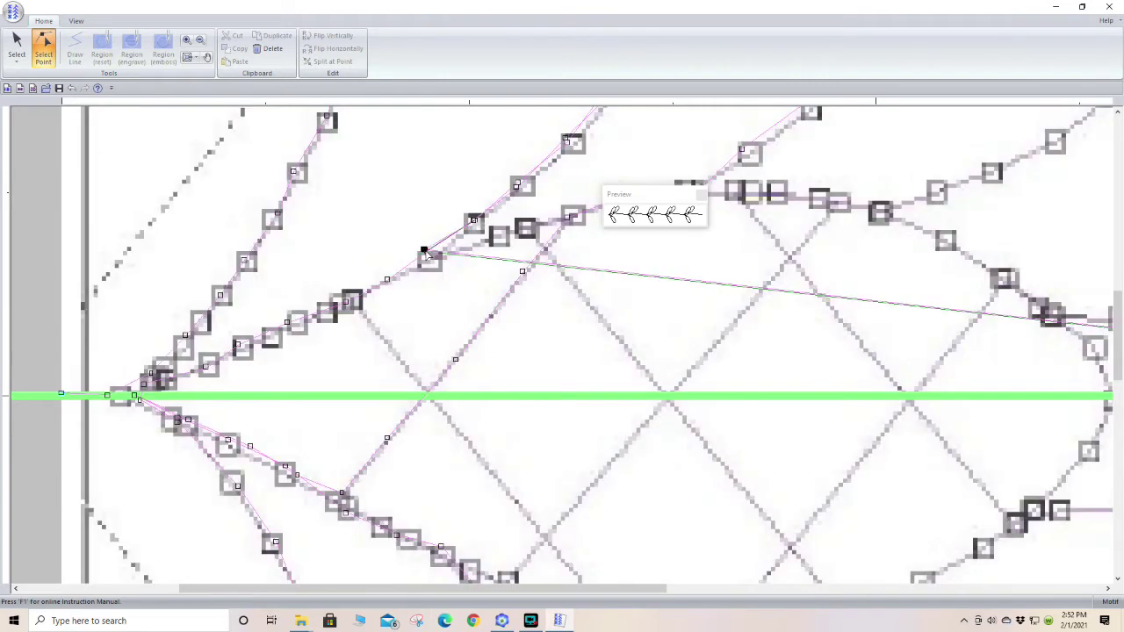
Step: Retrace the centre shape's upper edge back to the next crosshatch line's start, and move the first crosshatch line's lower end point onto the lower edge
left_click(522, 272)
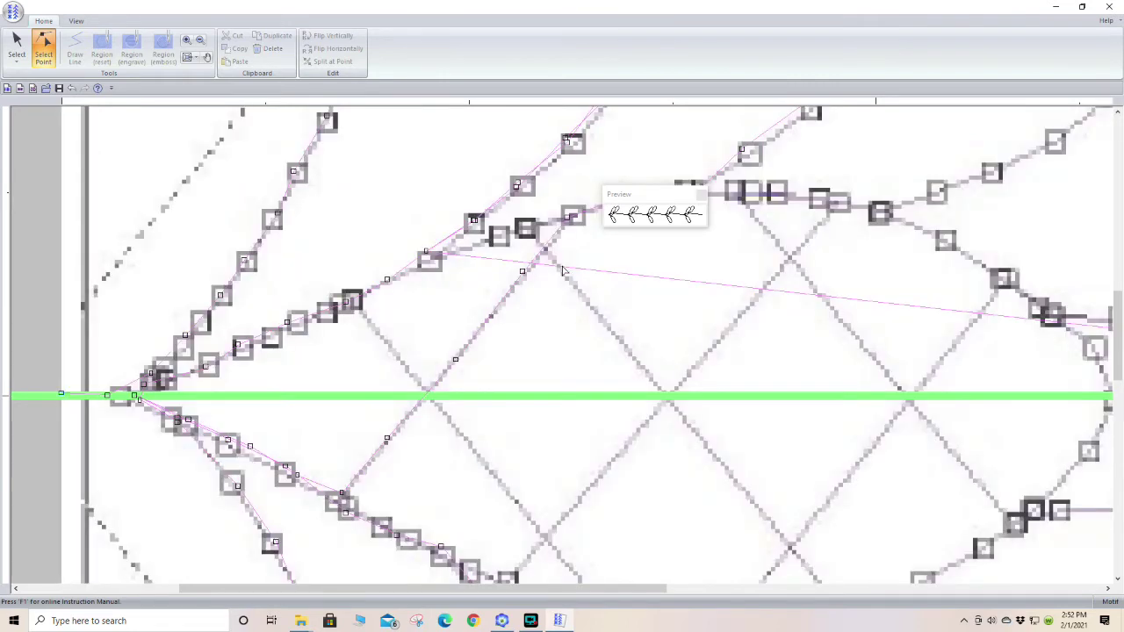
left_click(579, 268)
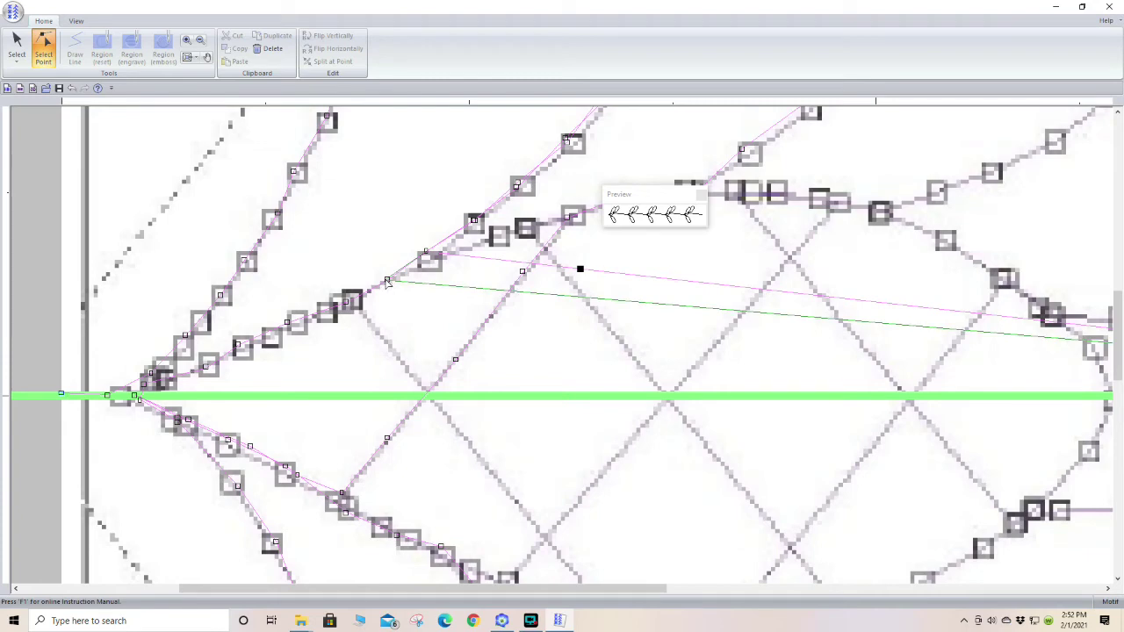
left_click(386, 279)
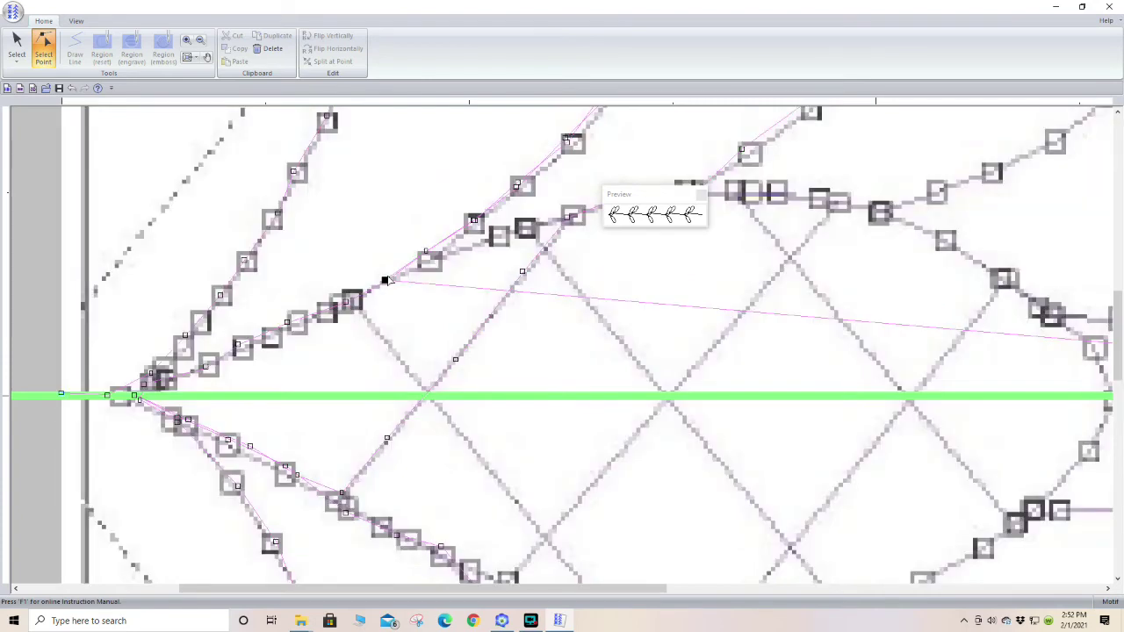
left_click(544, 299)
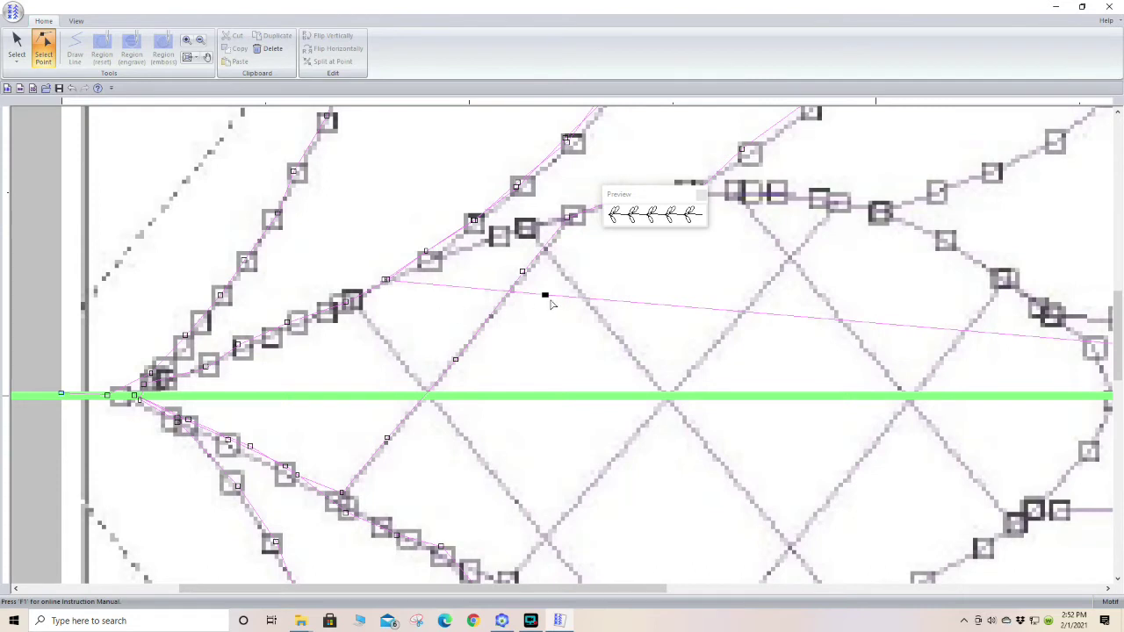
left_click_drag(544, 296, 349, 301)
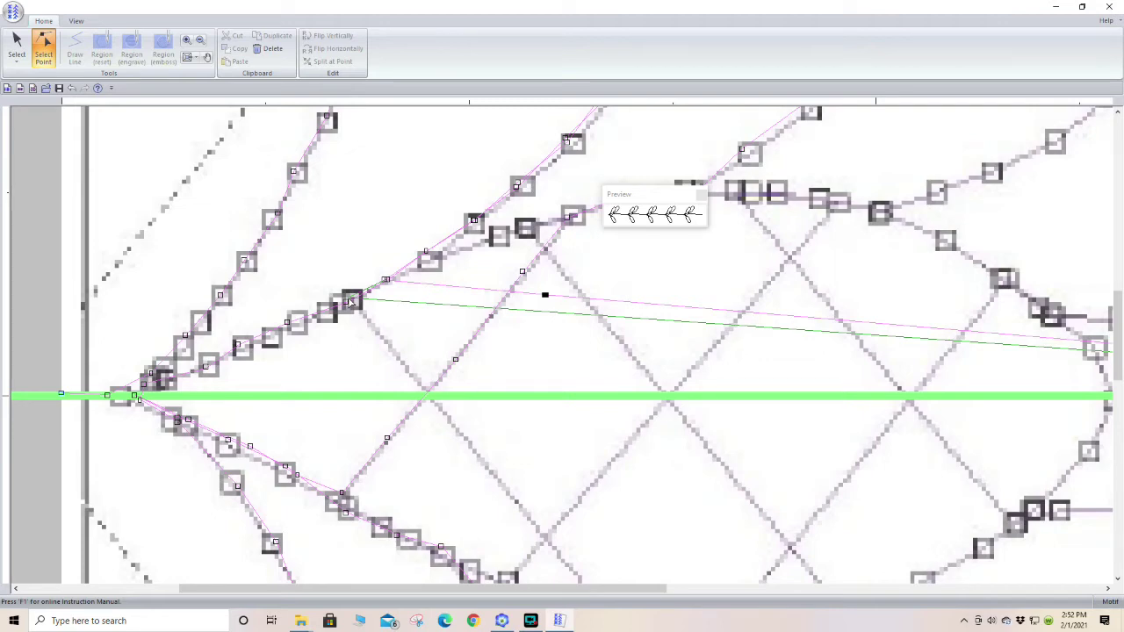
left_click_drag(350, 301, 348, 302)
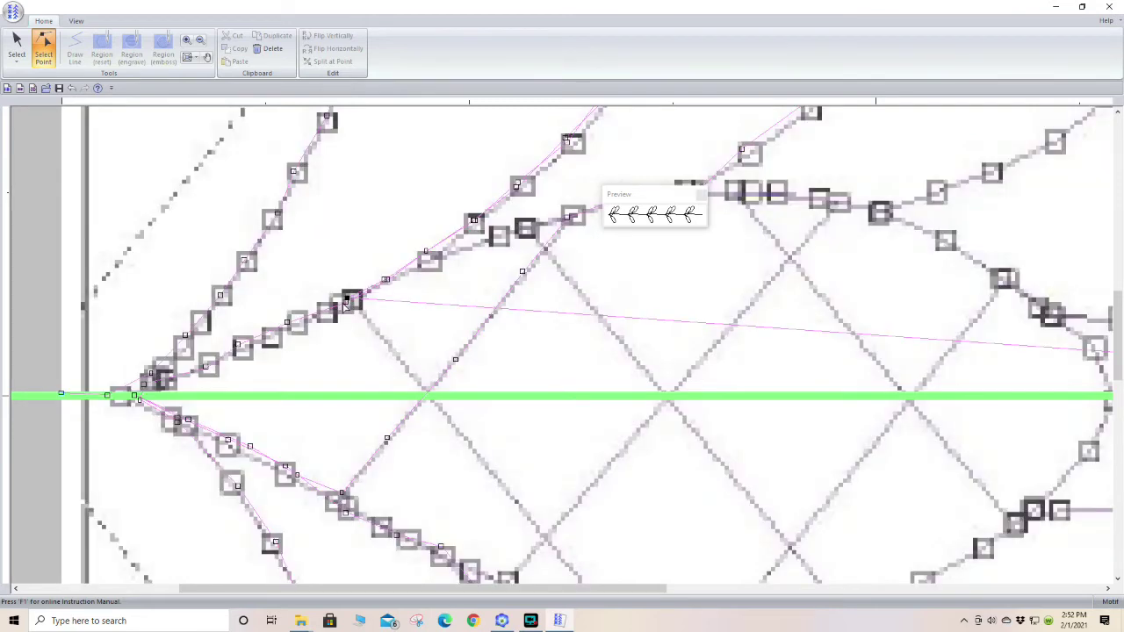
left_click(342, 494)
left_click_drag(336, 508, 335, 507)
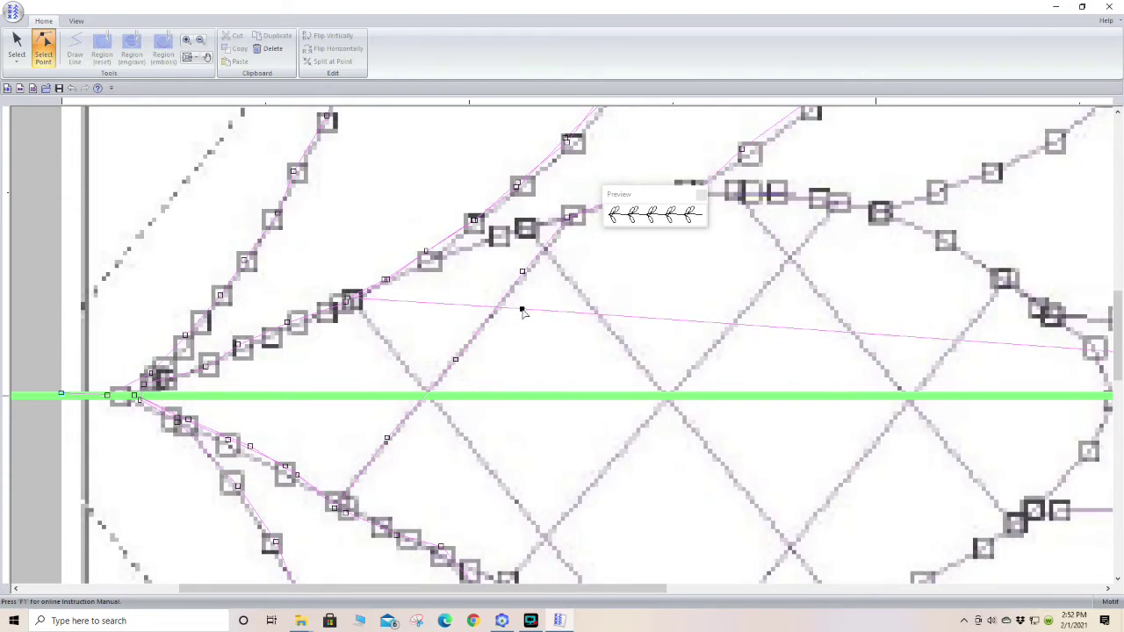
Step: Trace the downward diagonal crosshatch line with added points from the centre shape's upper edge across the centre line to its lower edge
left_click_drag(521, 309, 368, 321)
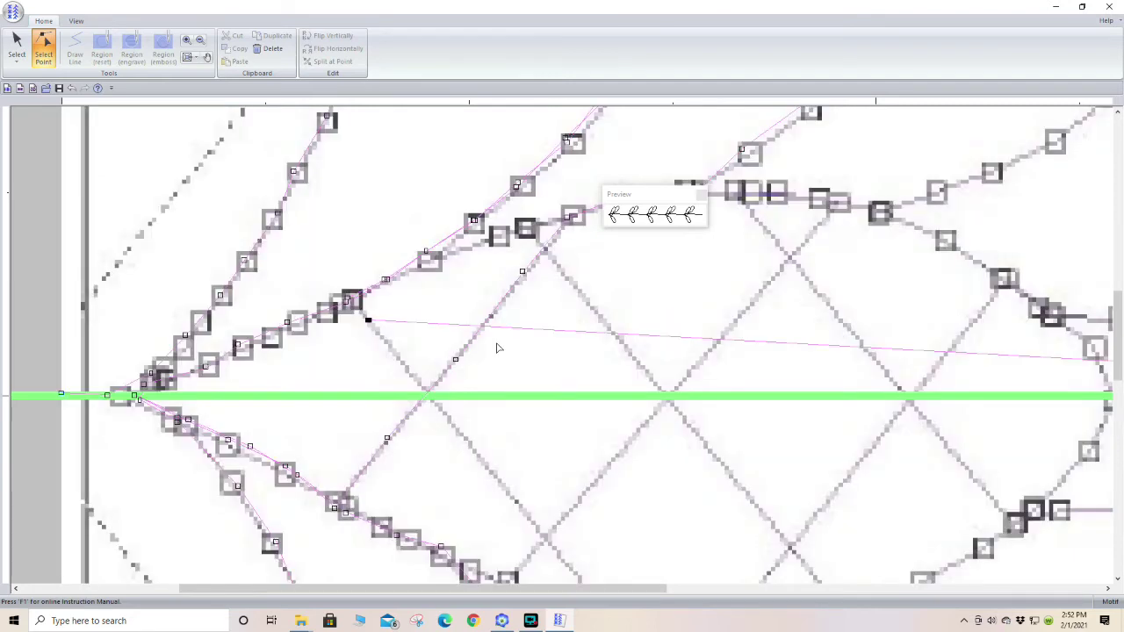
left_click_drag(511, 327, 407, 371)
left_click_drag(548, 370, 431, 398)
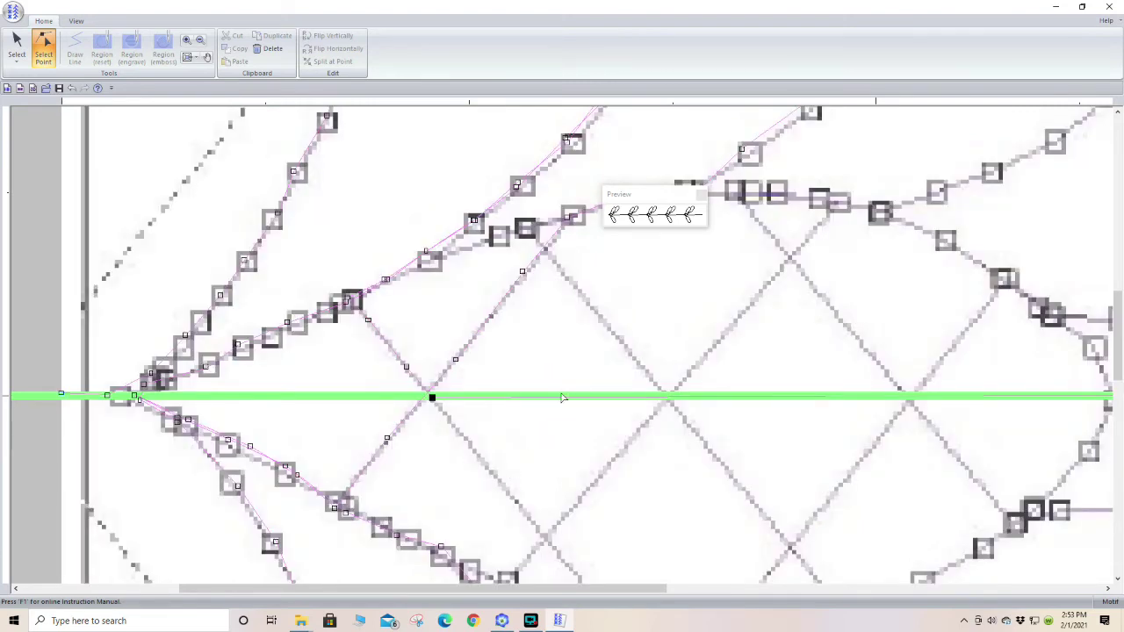
left_click_drag(560, 400, 488, 469)
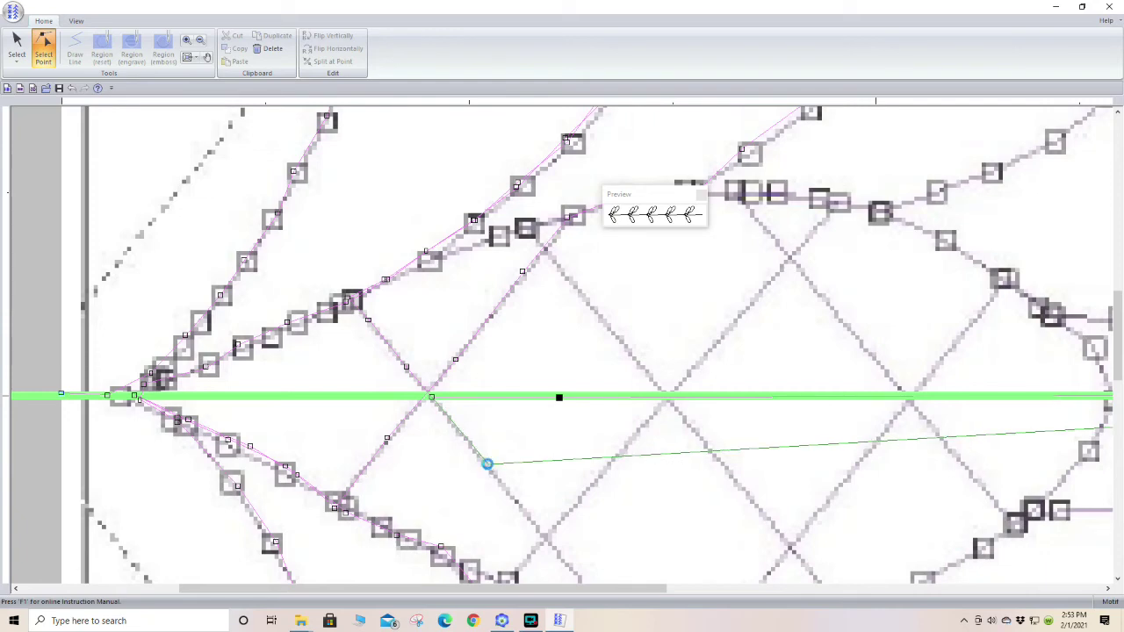
left_click(571, 460)
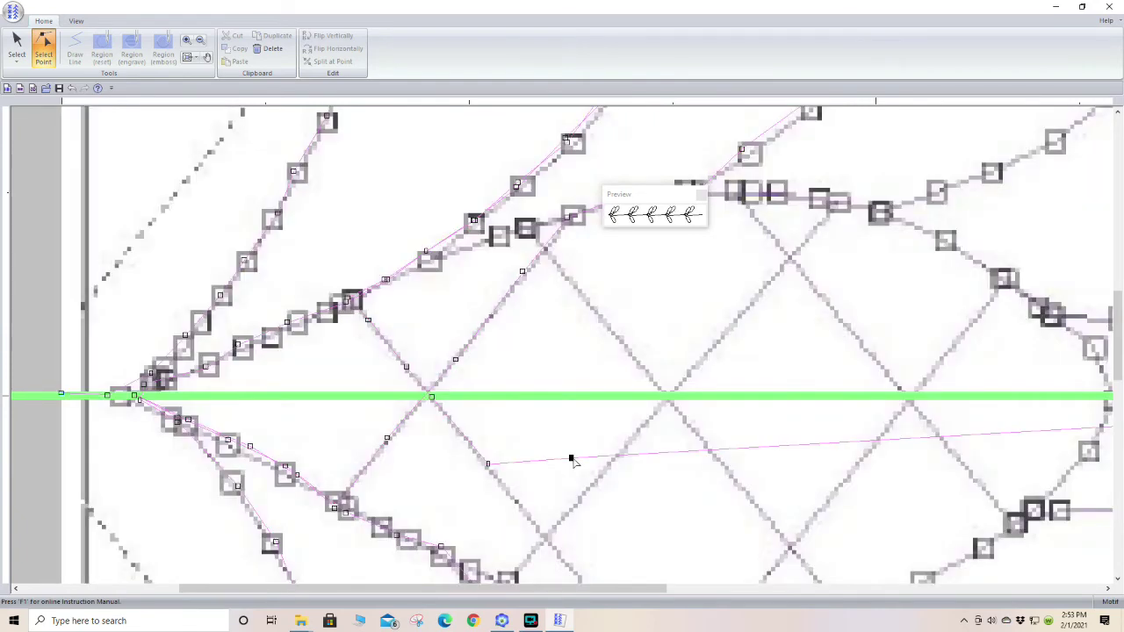
left_click(555, 551)
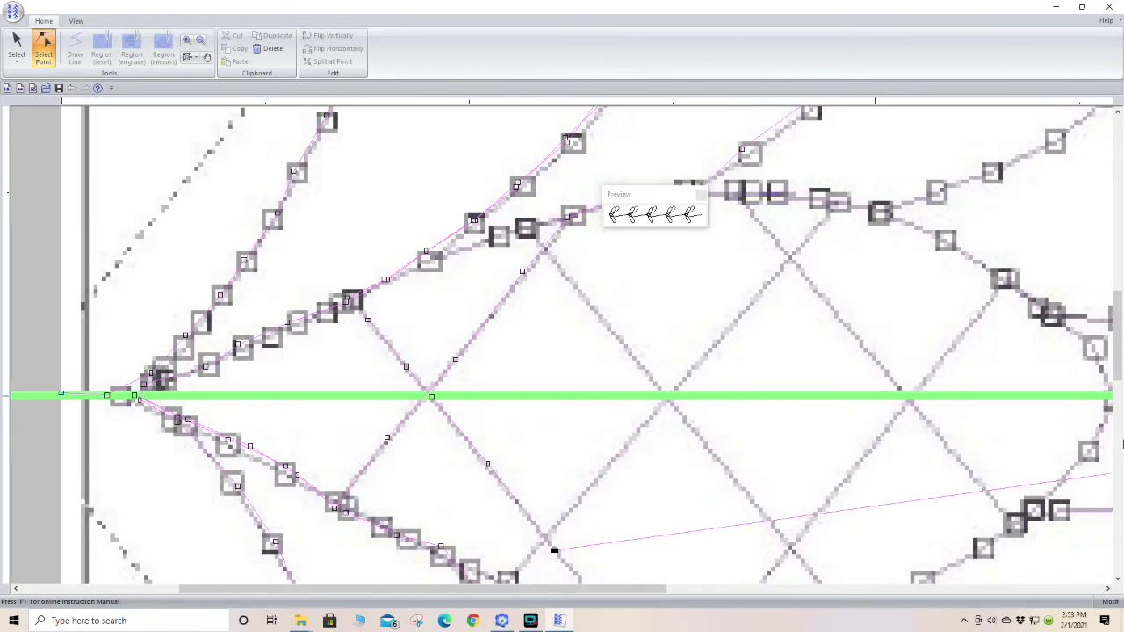
scroll(1120, 360, "down", 3)
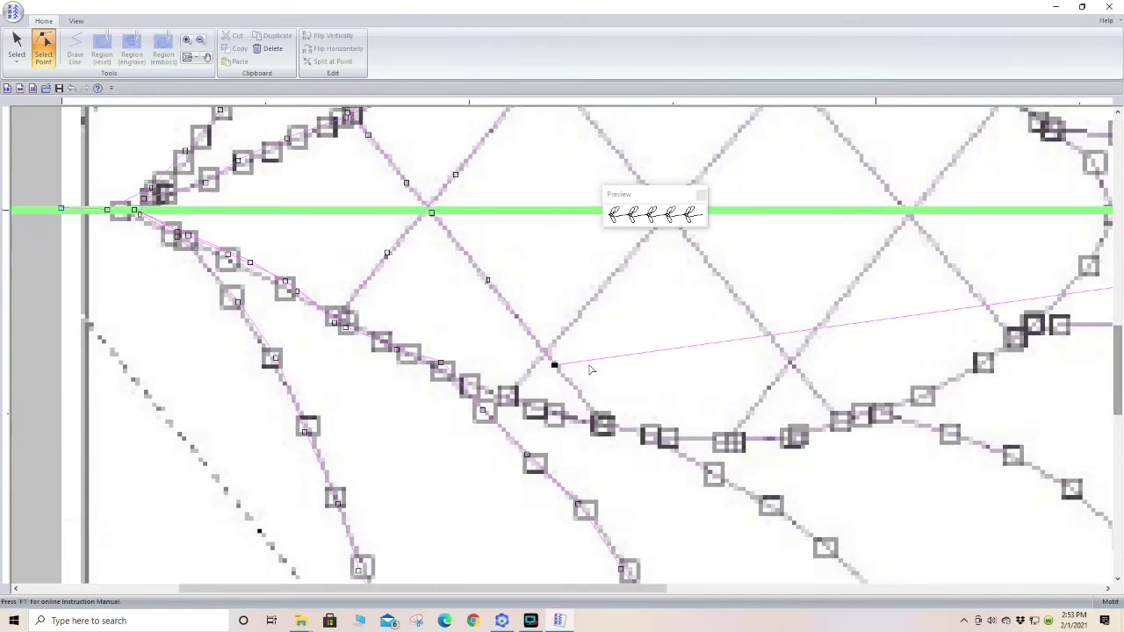
left_click(590, 366)
left_click(590, 363)
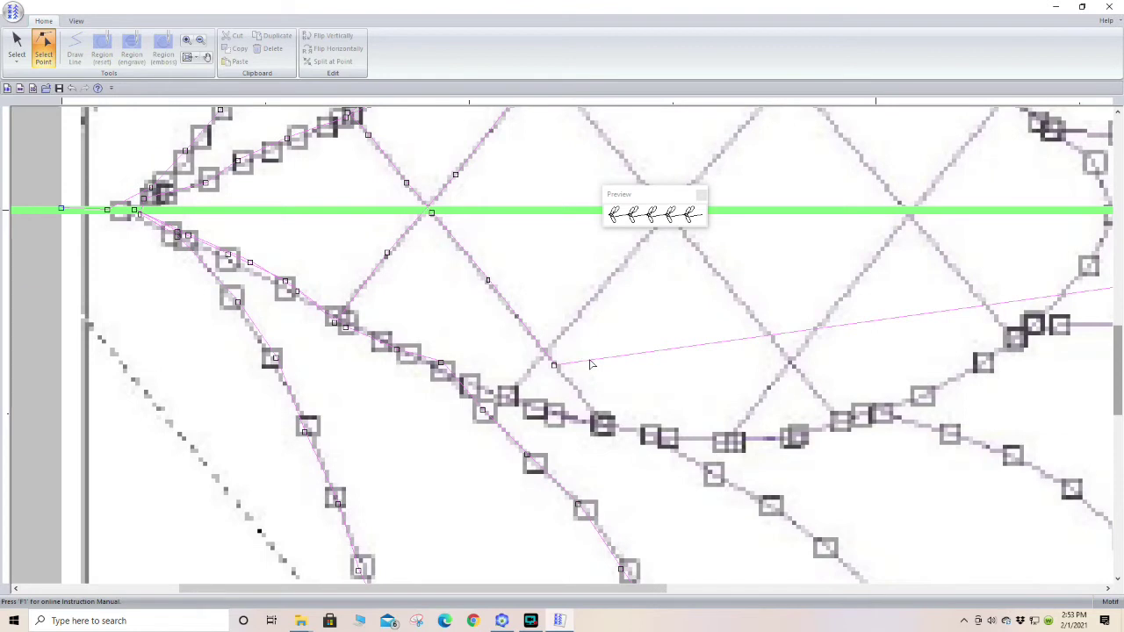
left_click_drag(590, 363, 602, 427)
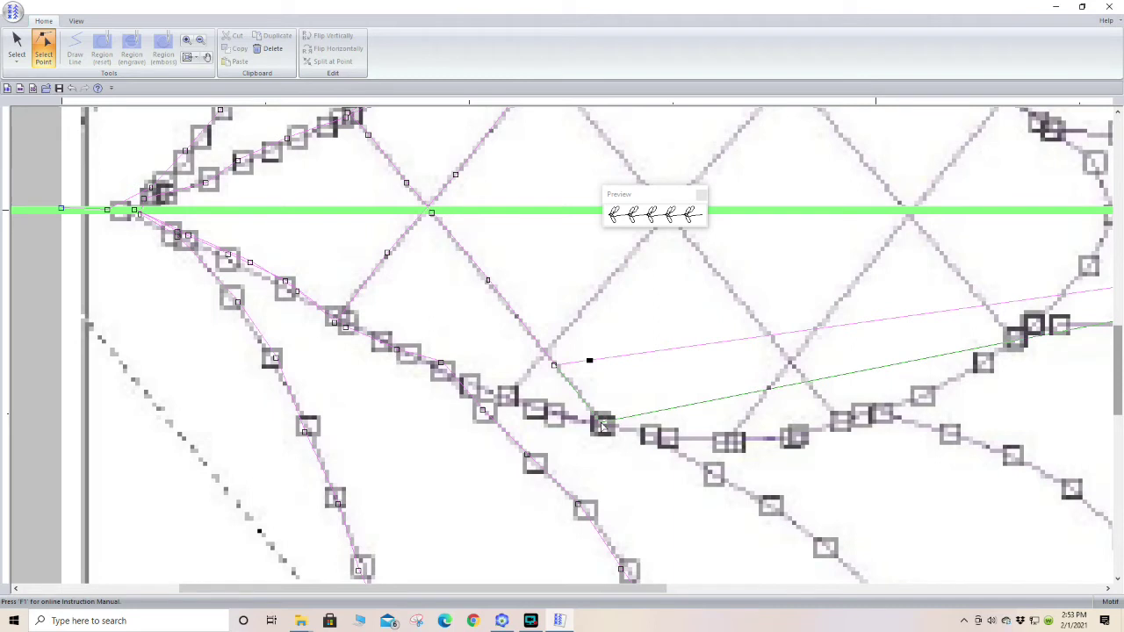
left_click_drag(602, 427, 601, 426)
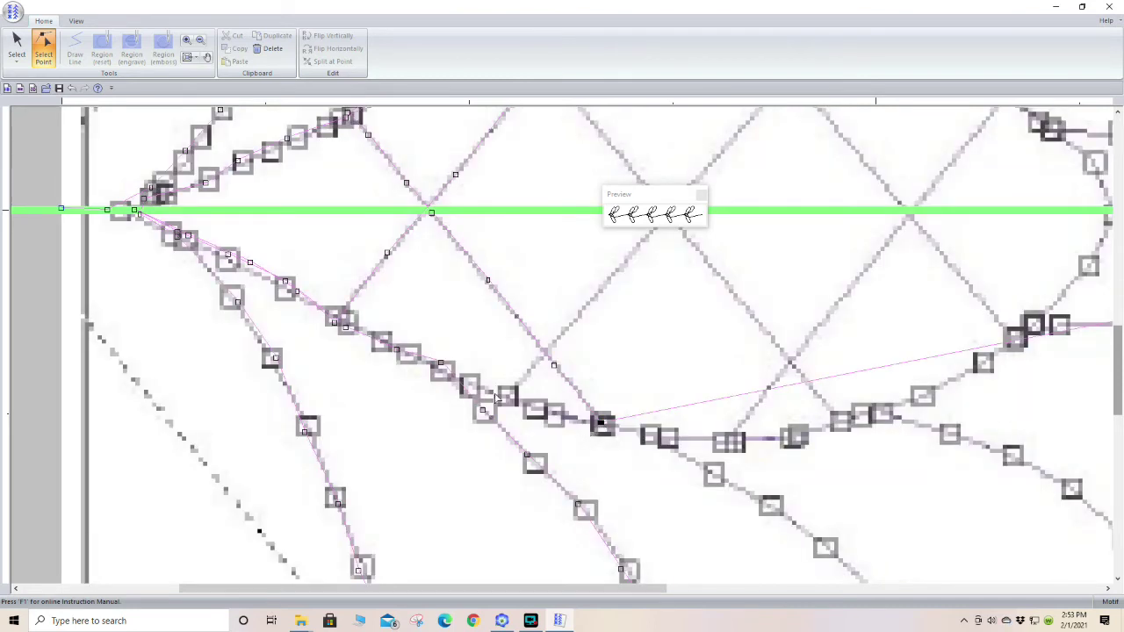
Step: Adjust the point at the first lower plume's base and retrace the centre shape's lower edge from the crosshatch line's end back to it
left_click(442, 365)
left_click_drag(439, 369, 439, 370)
left_click(653, 412)
left_click(553, 413)
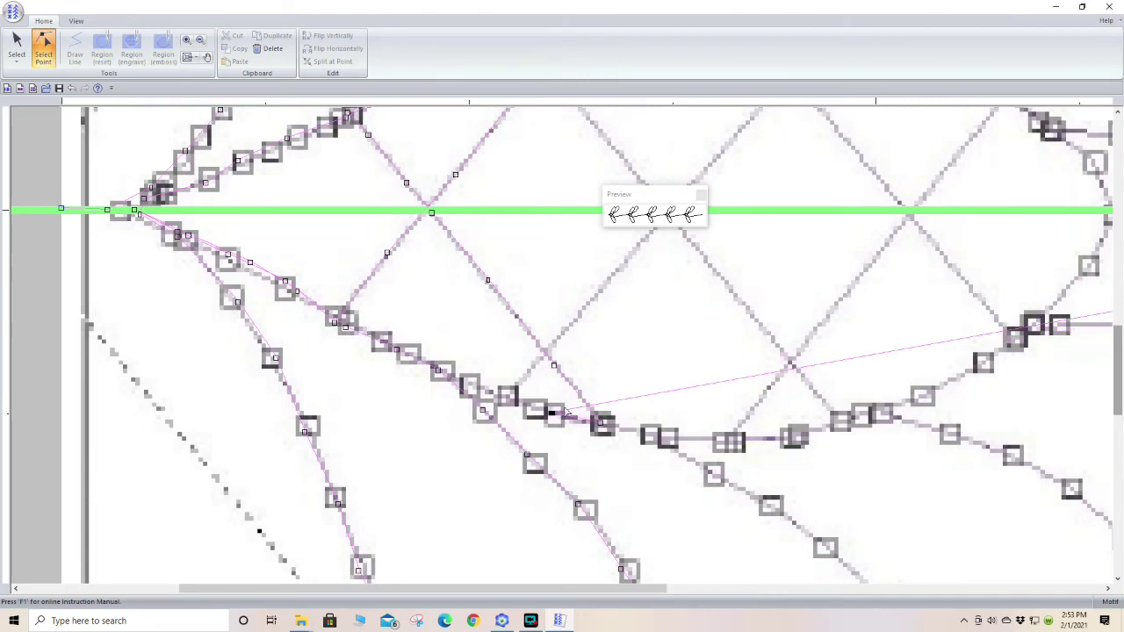
left_click(630, 399)
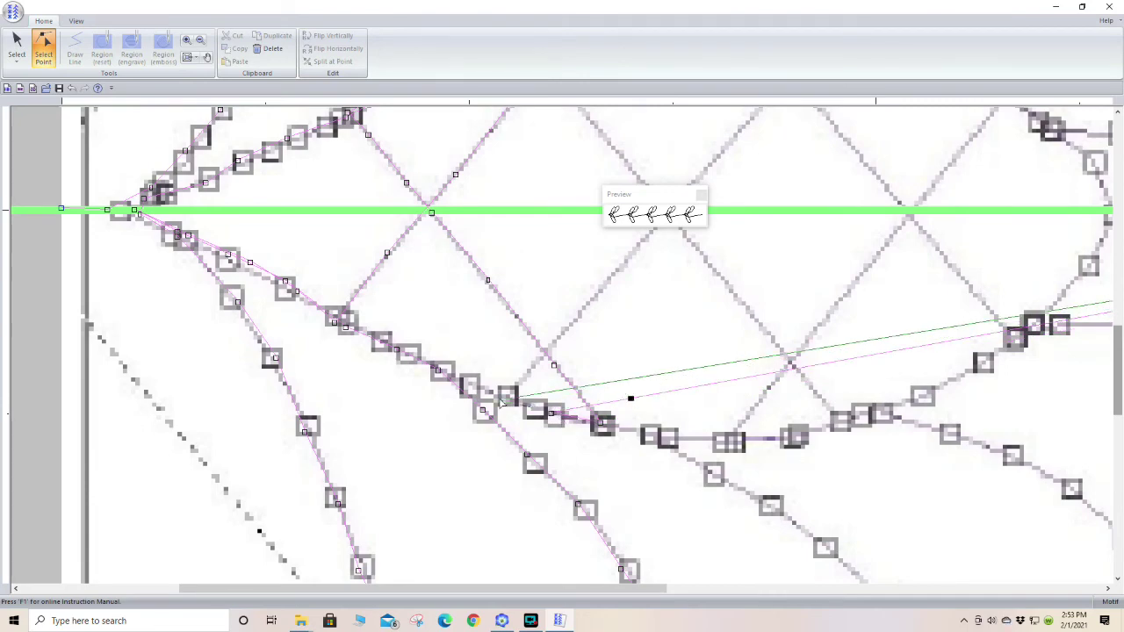
left_click(500, 400)
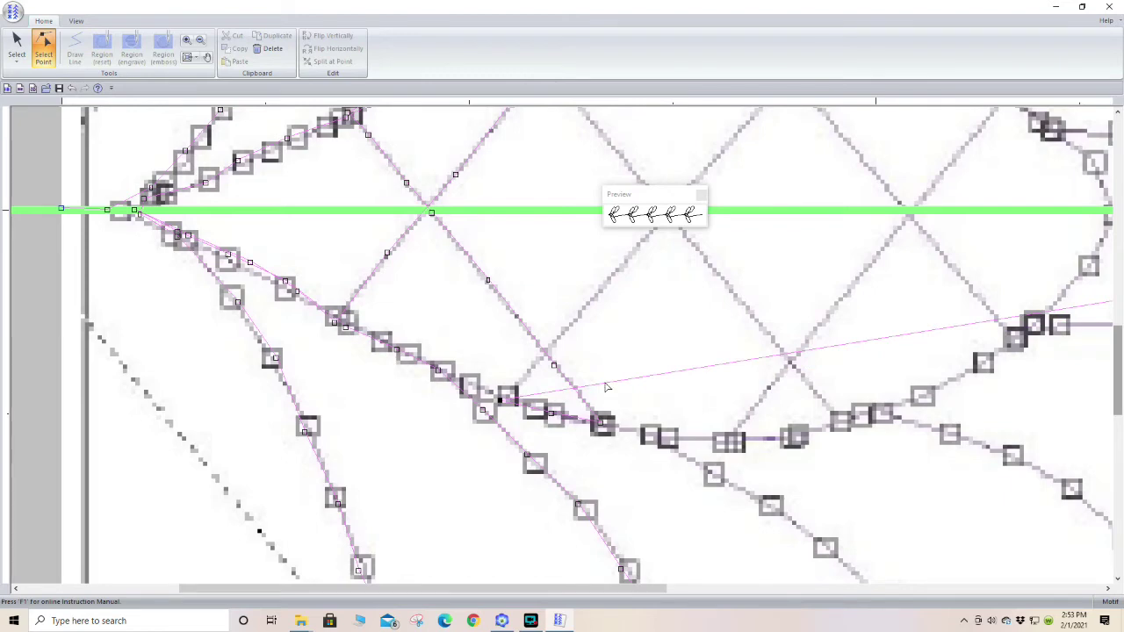
left_click(604, 384)
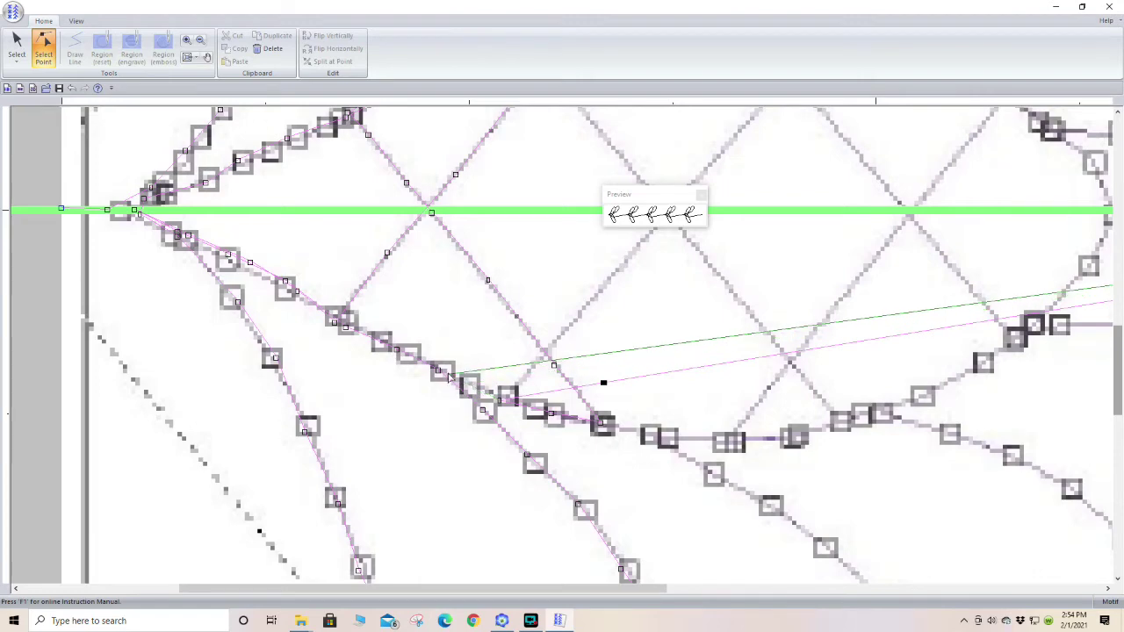
left_click(439, 370)
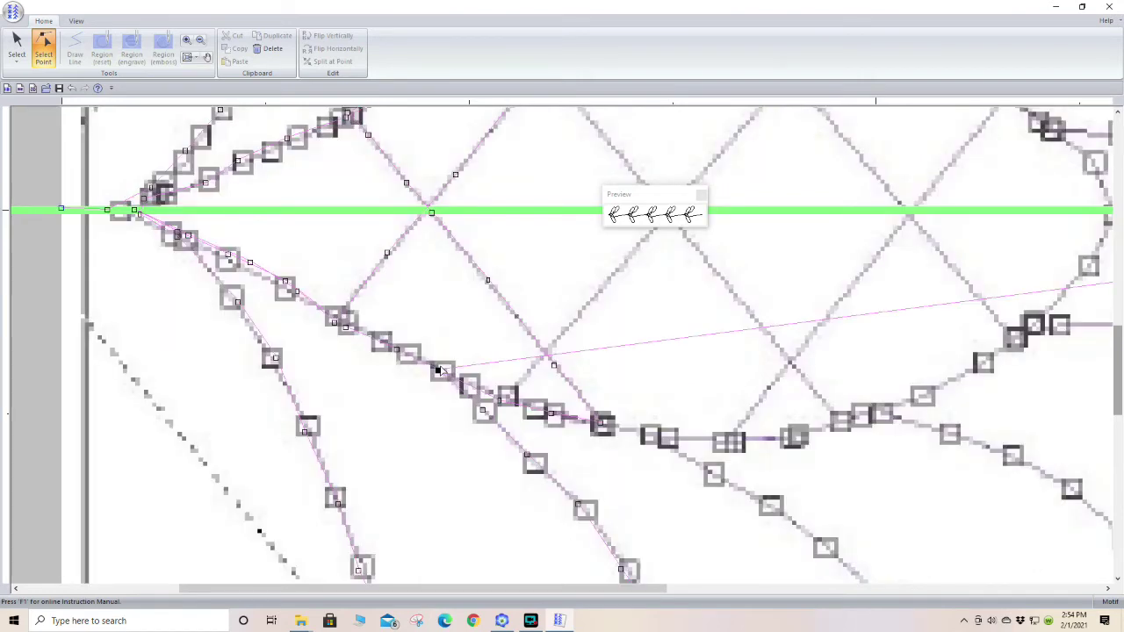
Step: Retrace the centre shape's lower edge forward from the first lower plume's base to the downward crosshatch line's end
left_click(497, 360)
left_click(493, 398)
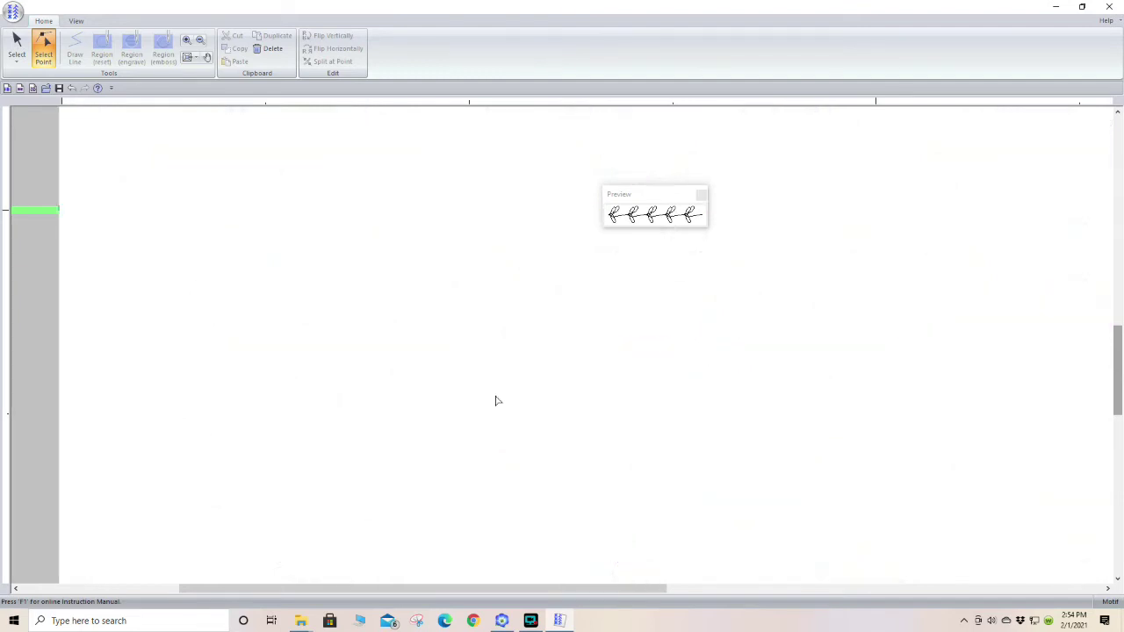
left_click(541, 391)
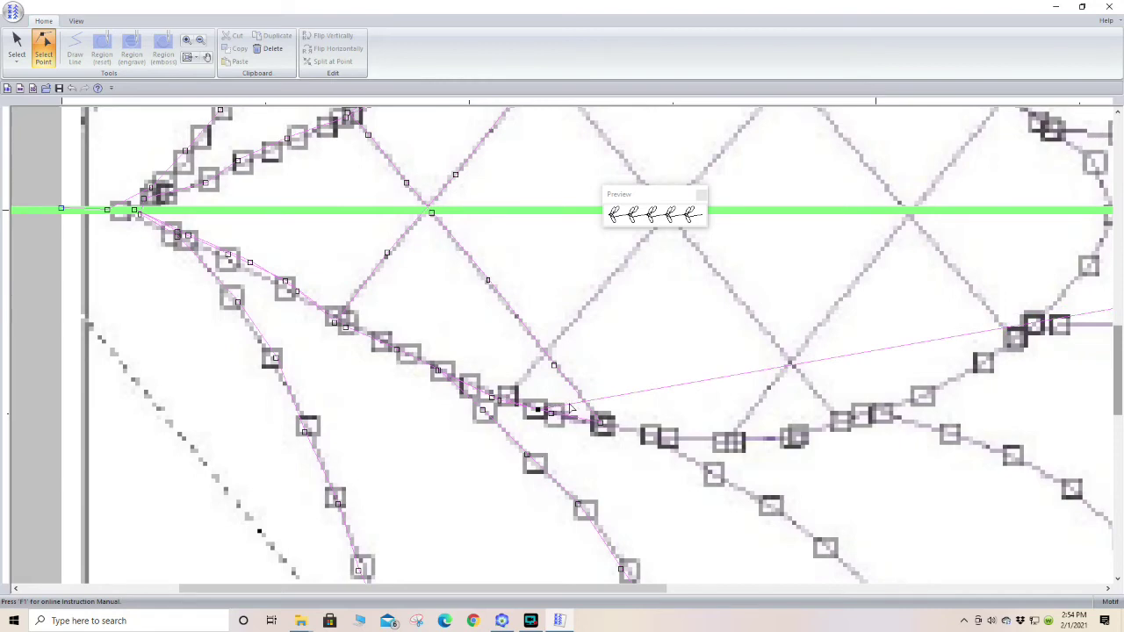
left_click(569, 406)
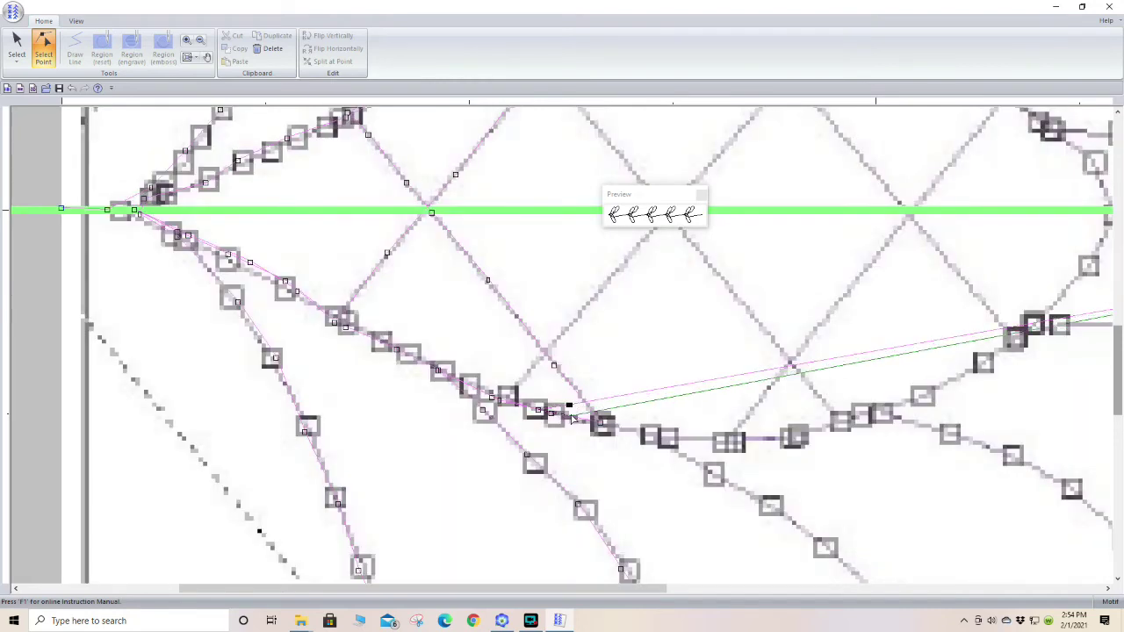
left_click(620, 407)
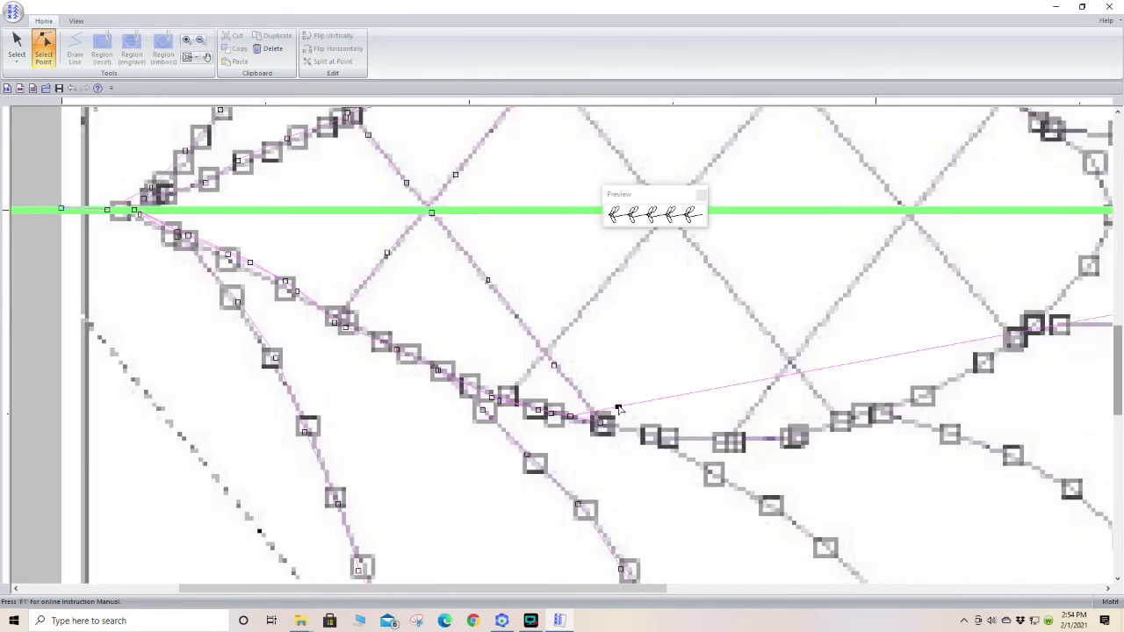
left_click(602, 424)
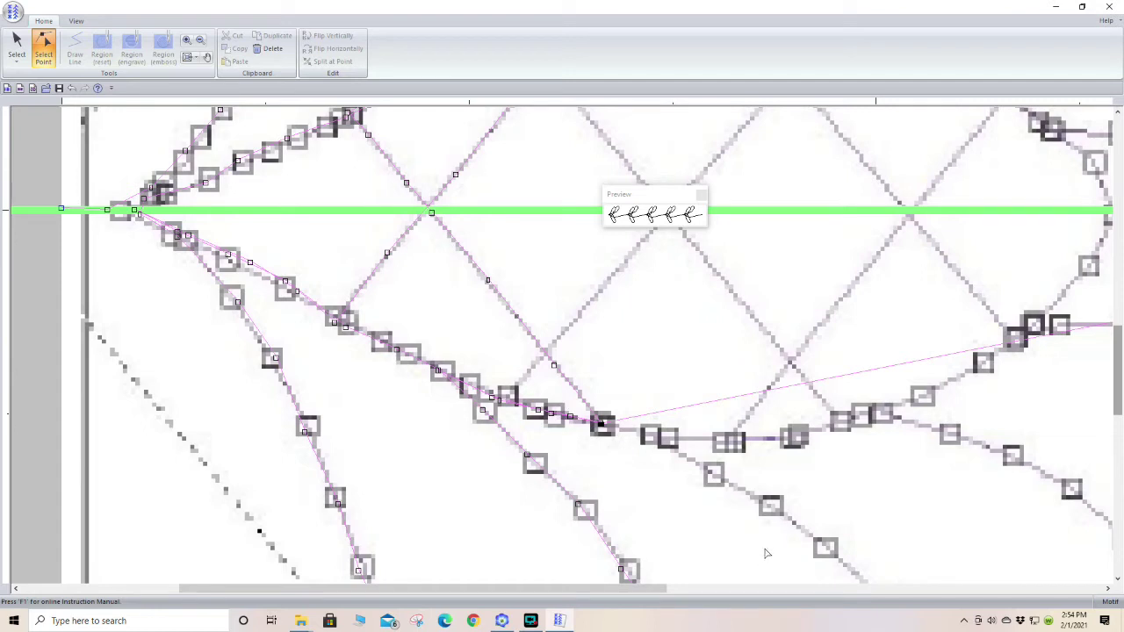
Step: Trace on along the centre shape's lower edge to the second lower plume's far base, and down that plume's far side towards its tip
scroll(1115, 375, "down", 2)
scroll(1115, 376, "down", 1)
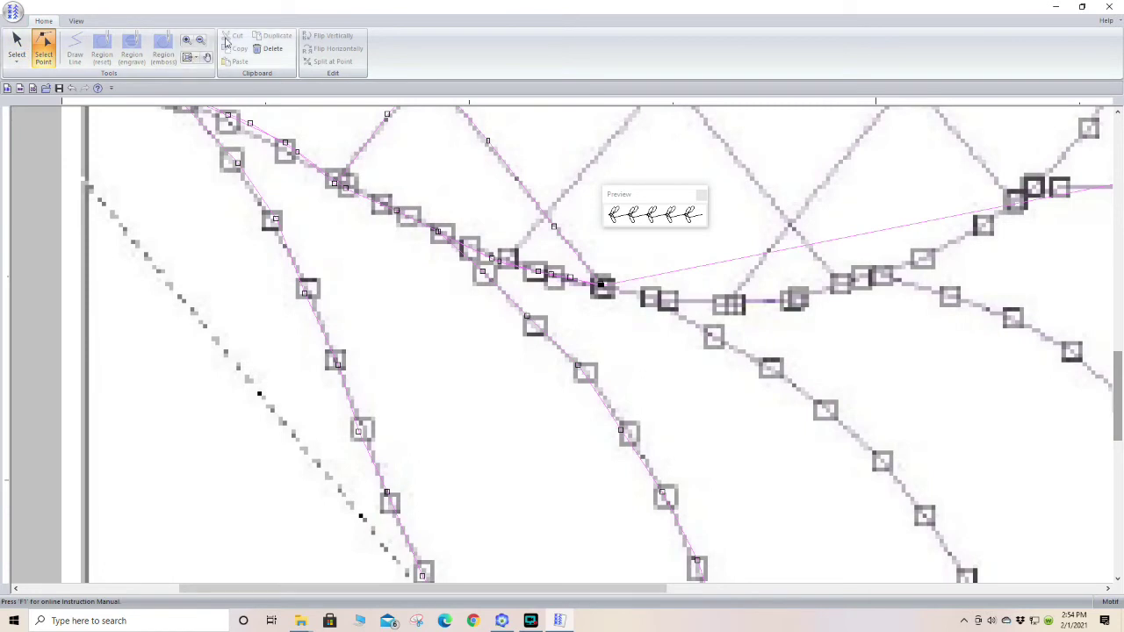
left_click(187, 58)
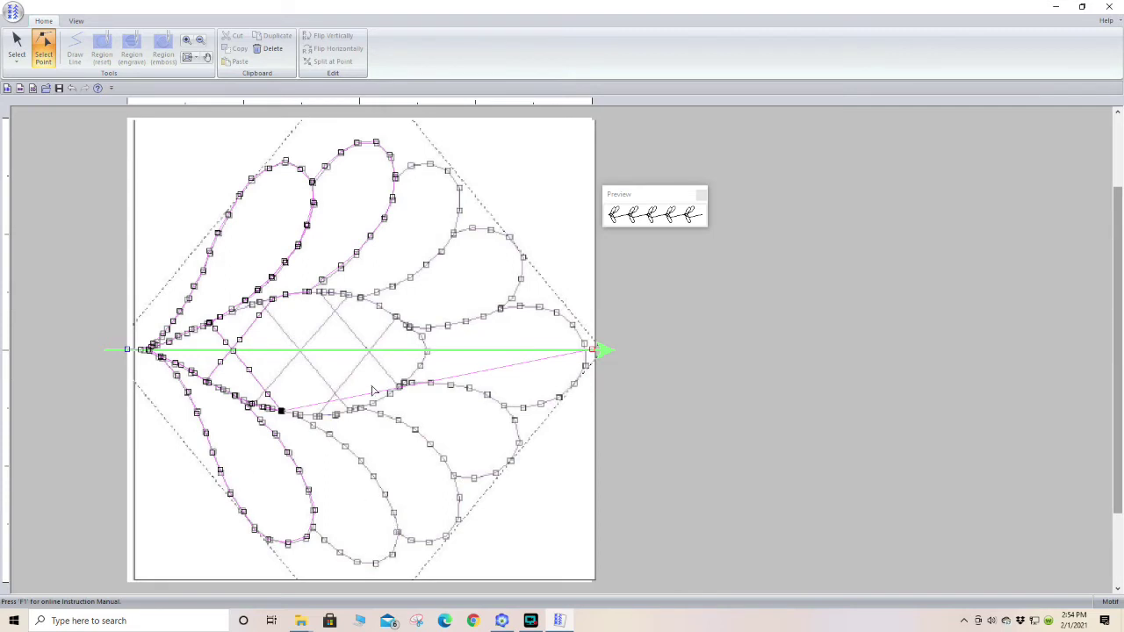
left_click(313, 406)
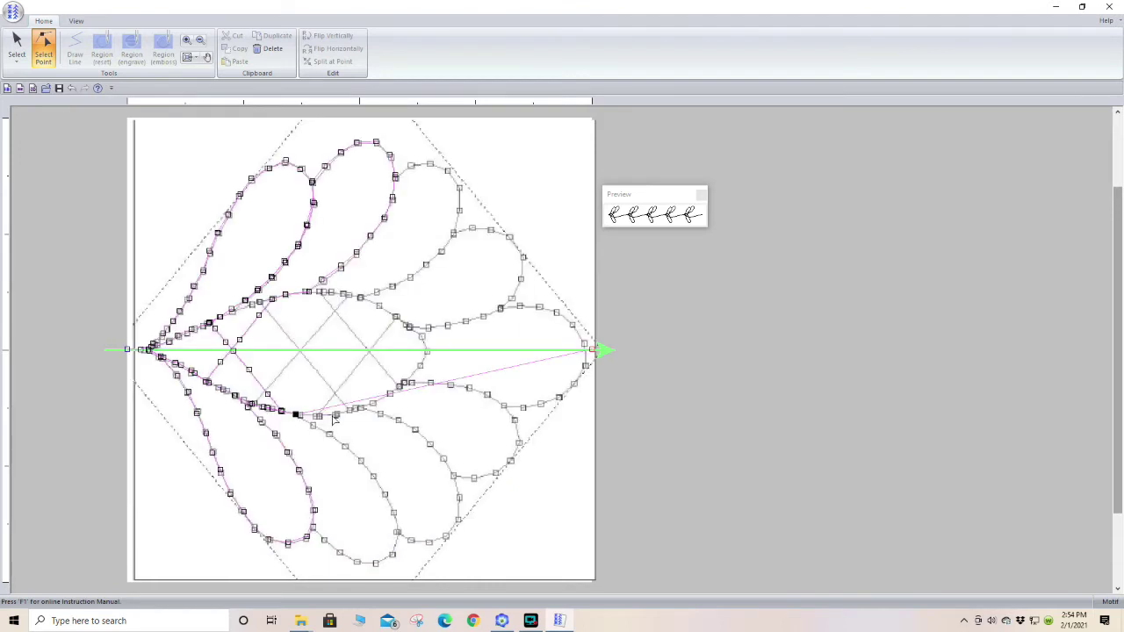
left_click(336, 407)
left_click(323, 429)
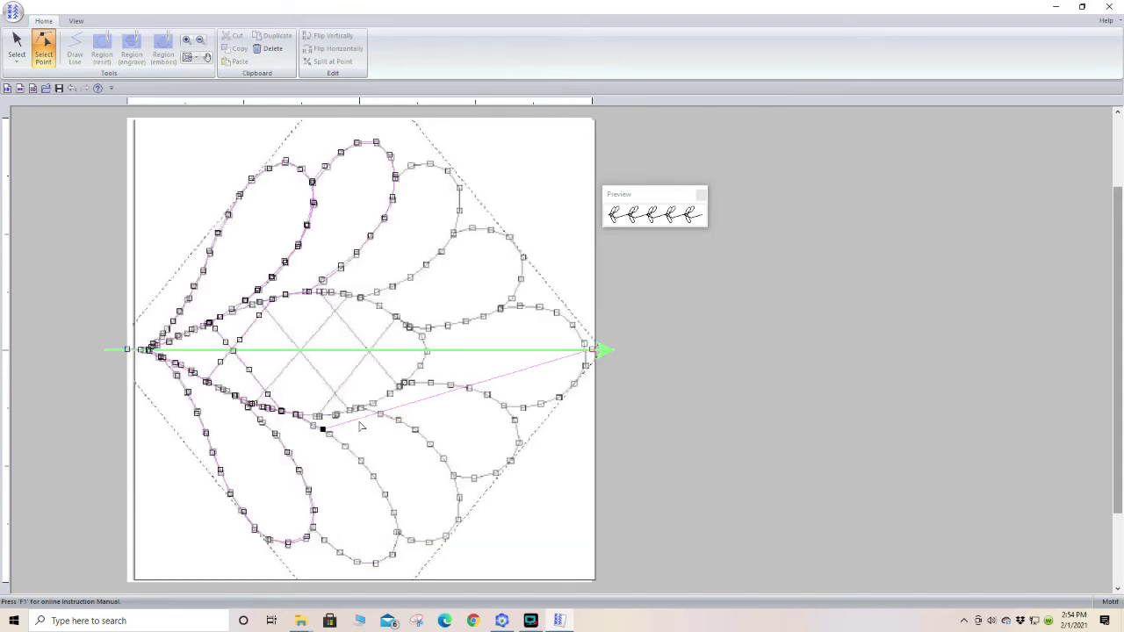
left_click(364, 419)
left_click(392, 554)
Step: Trace around the second lower plume's rounded tip with added points until it meets the first lower plume
left_click(431, 516)
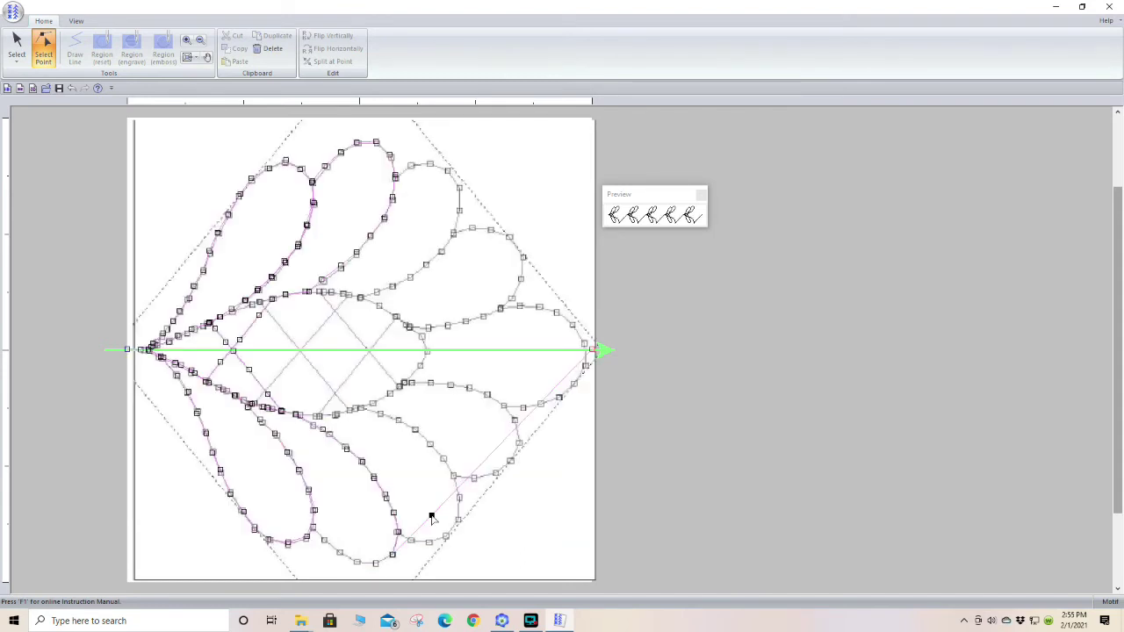
left_click(376, 564)
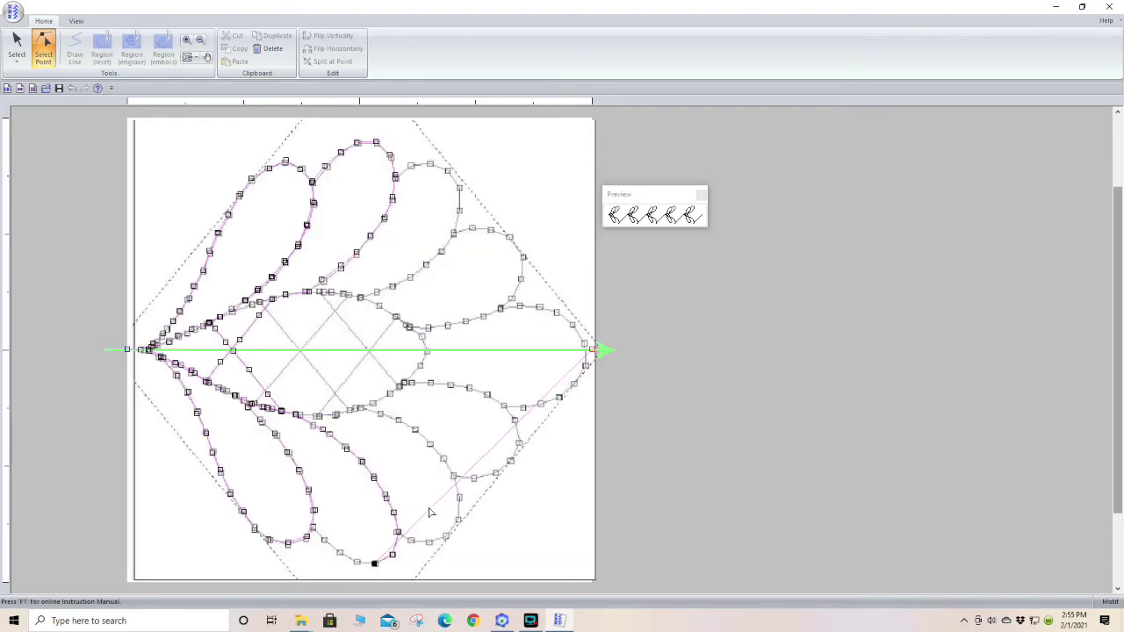
left_click(429, 508)
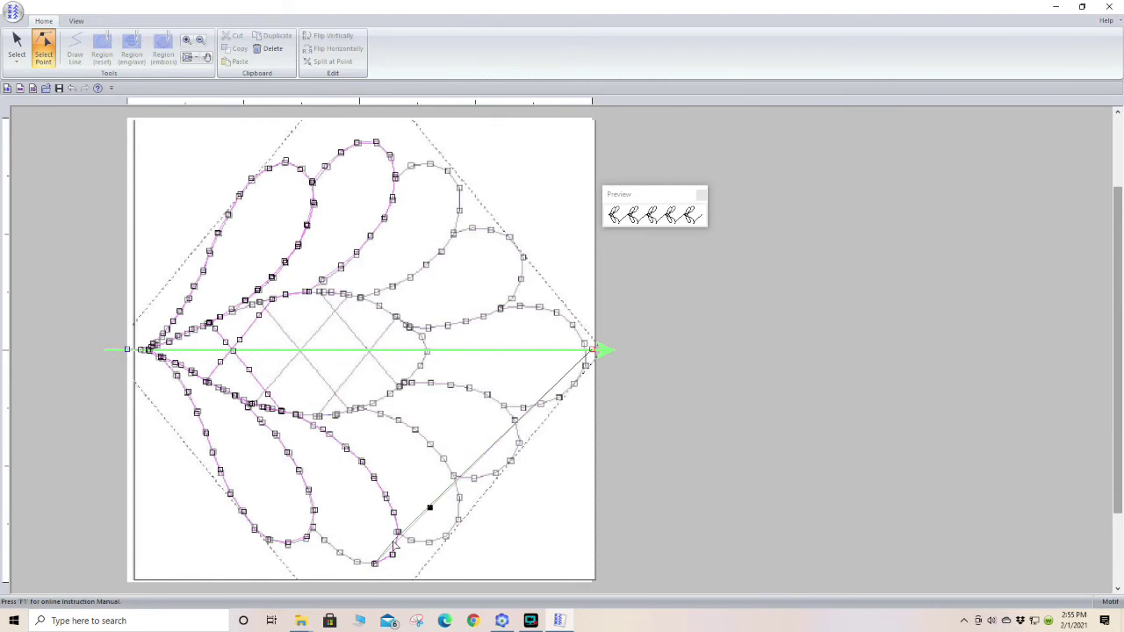
left_click(355, 560)
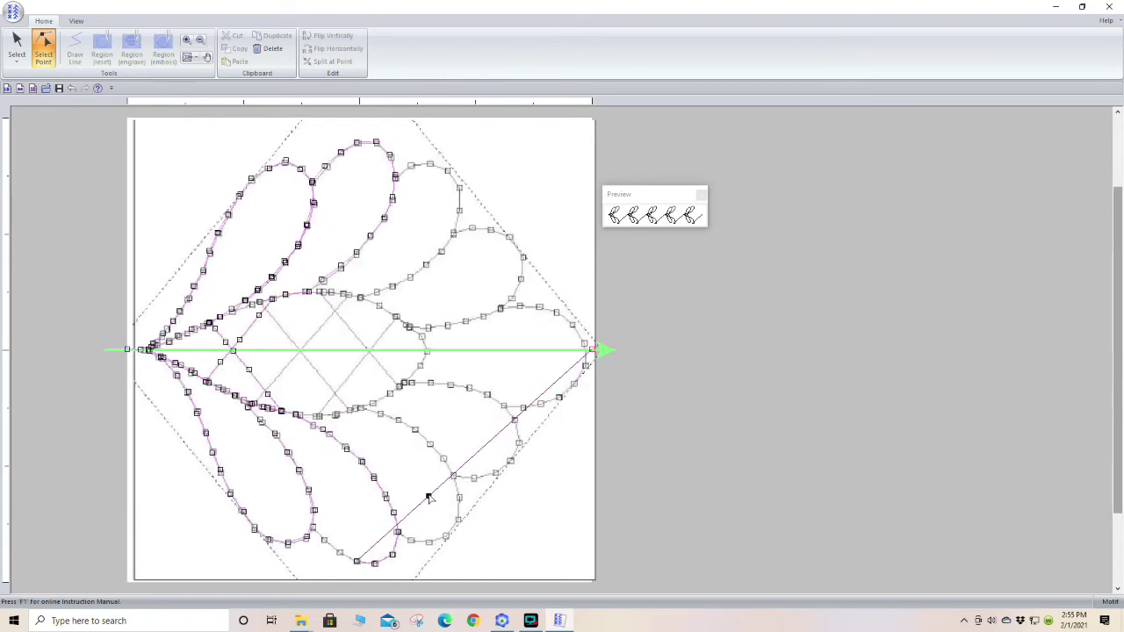
left_click(340, 553)
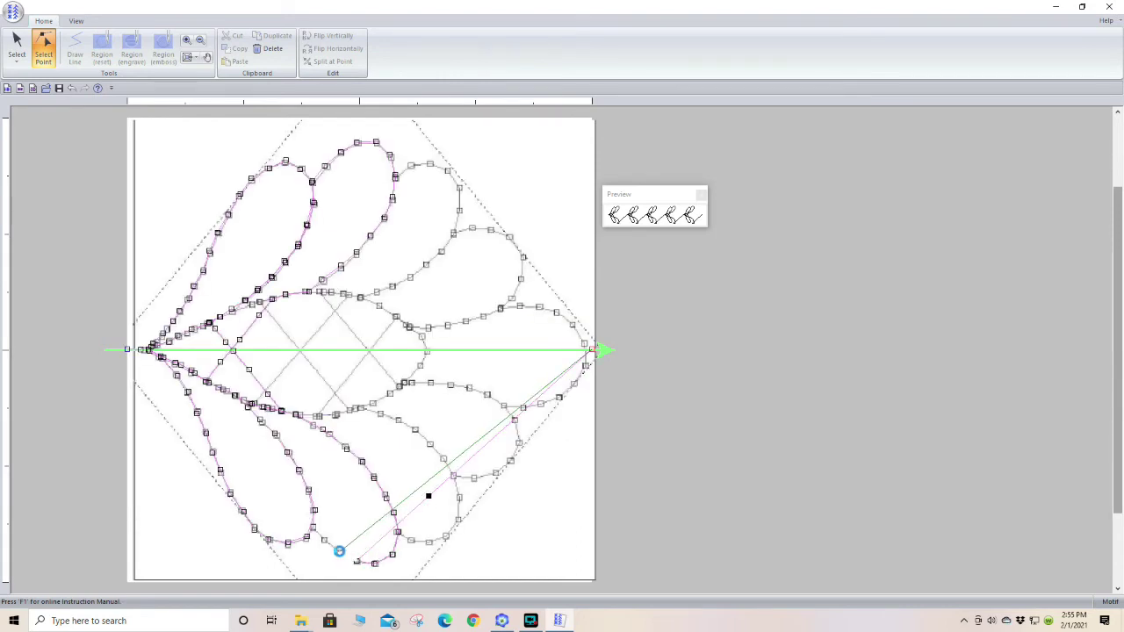
key("Escape")
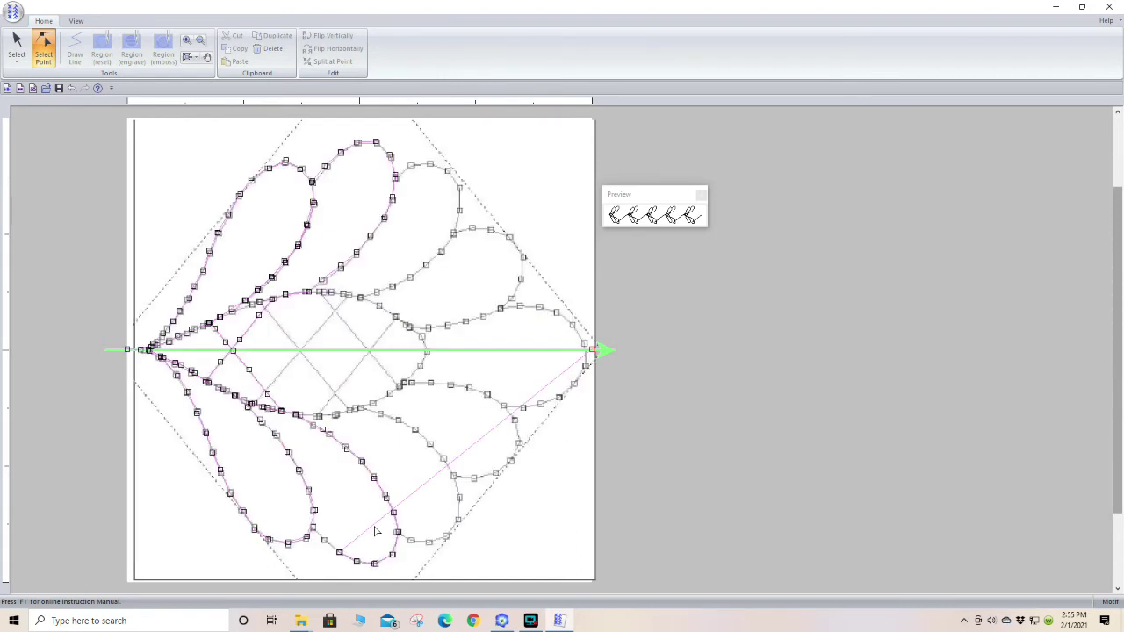
left_click(374, 525)
left_click(351, 523)
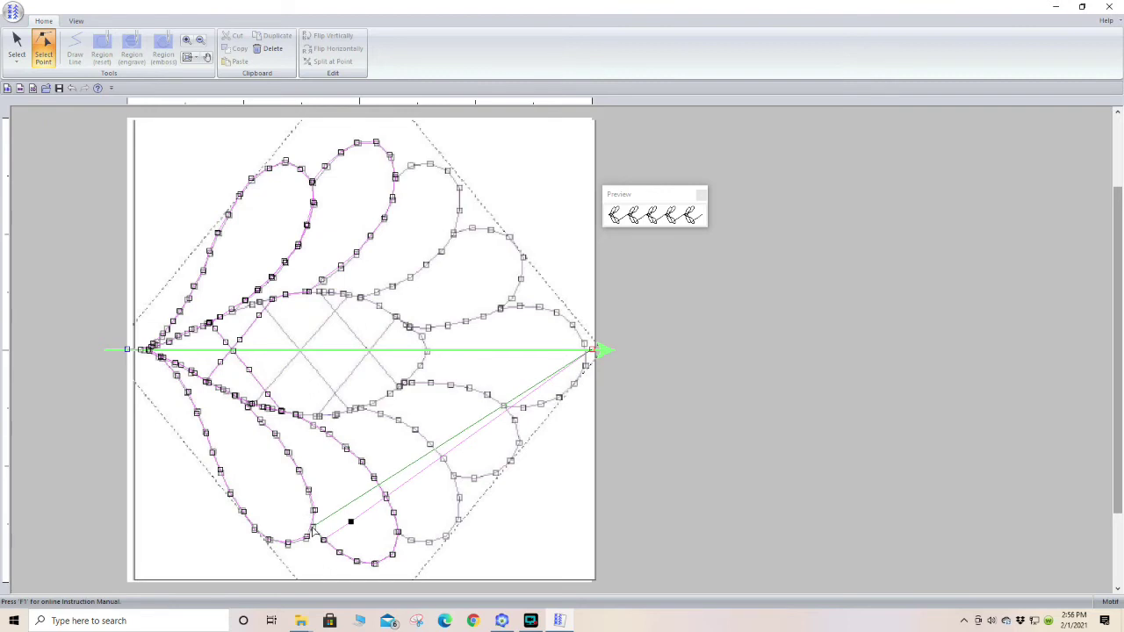
left_click(314, 530)
Step: Retrace the second lower plume's tip back to the third plume, and trace the third lower plume's tip up to the fourth plume's junction
left_click(330, 516)
left_click_drag(330, 516, 447, 543)
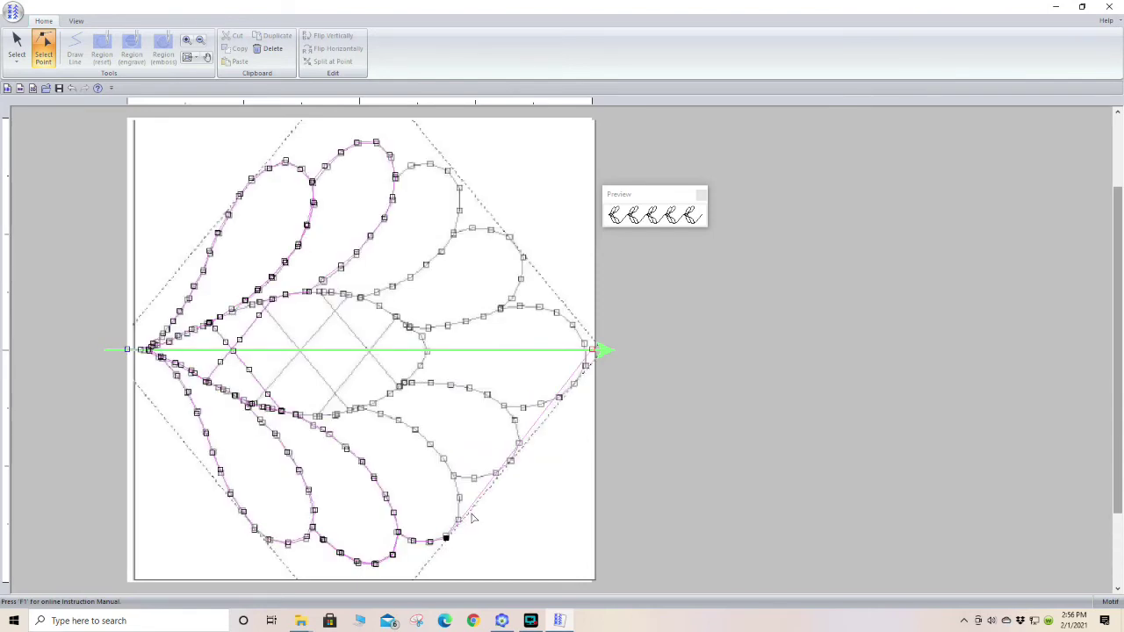
left_click_drag(472, 501, 457, 518)
left_click_drag(477, 494, 459, 496)
left_click_drag(489, 462, 454, 474)
left_click(454, 474)
Step: Trace the third lower plume's far side from the fourth plume's junction up to its base on the centre shape's lower edge
left_click_drag(469, 462, 428, 444)
left_click(465, 424)
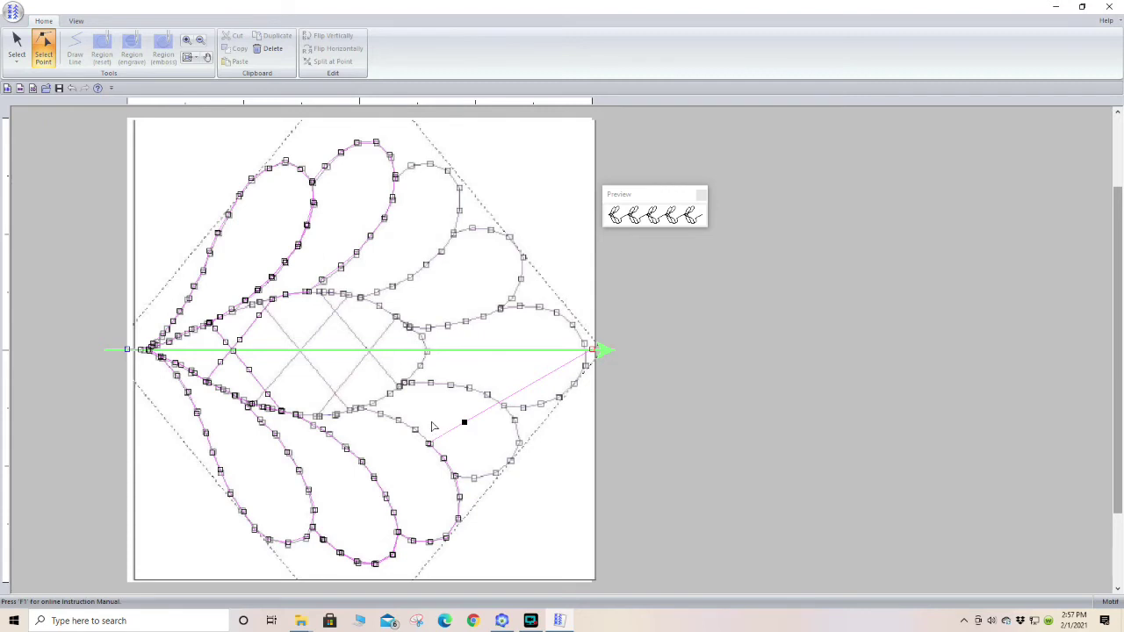
left_click_drag(465, 425, 415, 430)
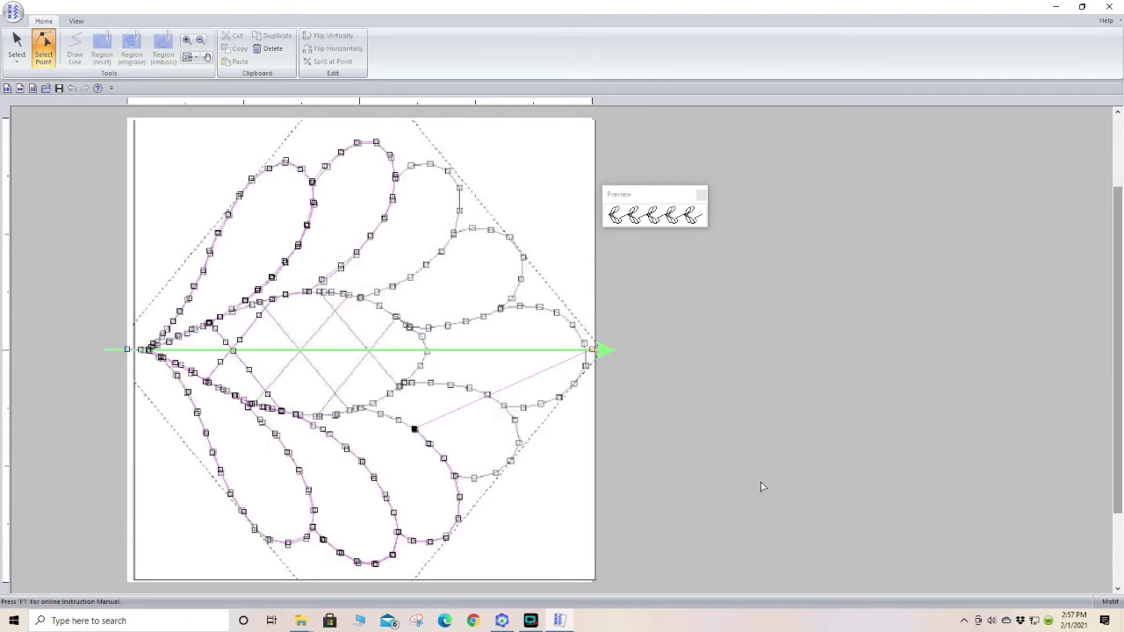
left_click(443, 417)
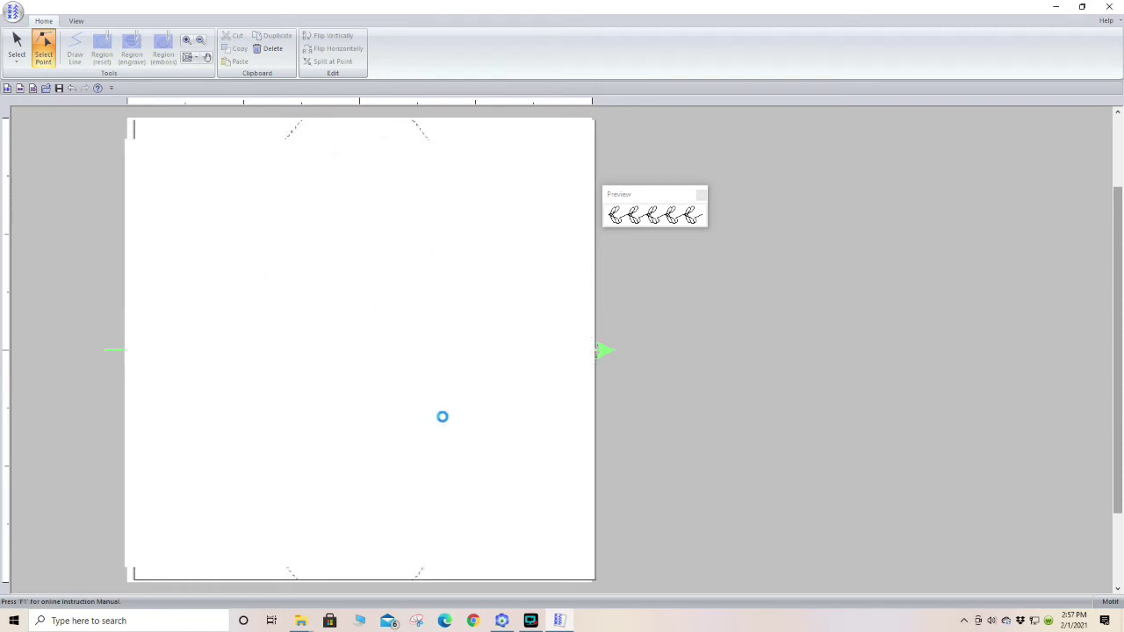
left_click_drag(441, 417, 396, 422)
left_click(430, 409)
left_click_drag(406, 411, 382, 414)
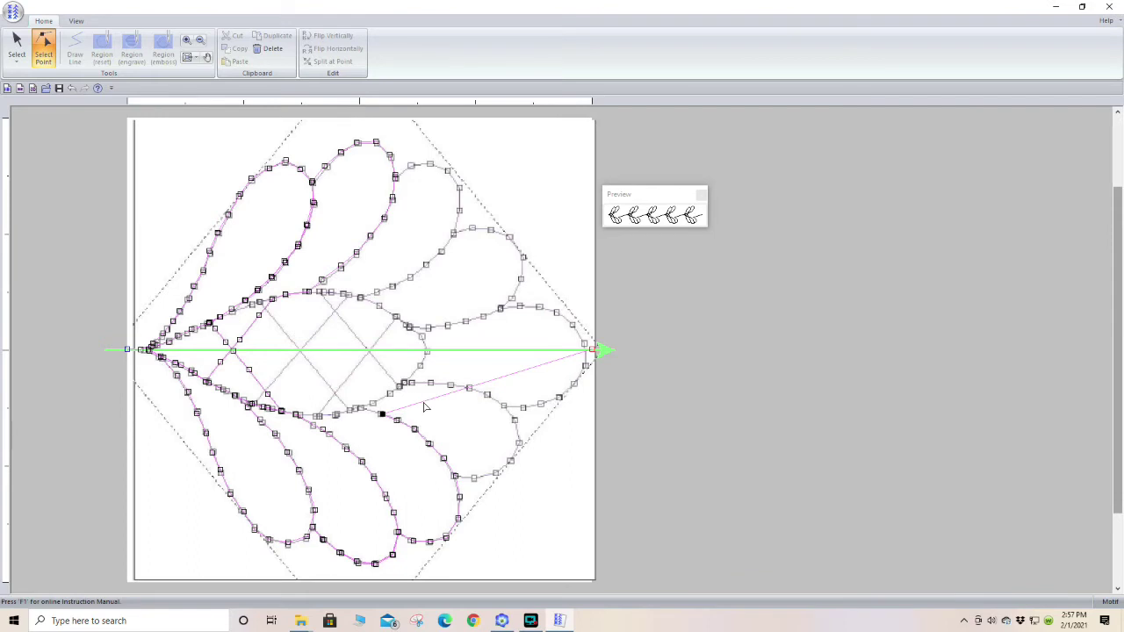
left_click_drag(424, 406, 364, 411)
left_click(364, 411)
left_click_drag(361, 412, 360, 409)
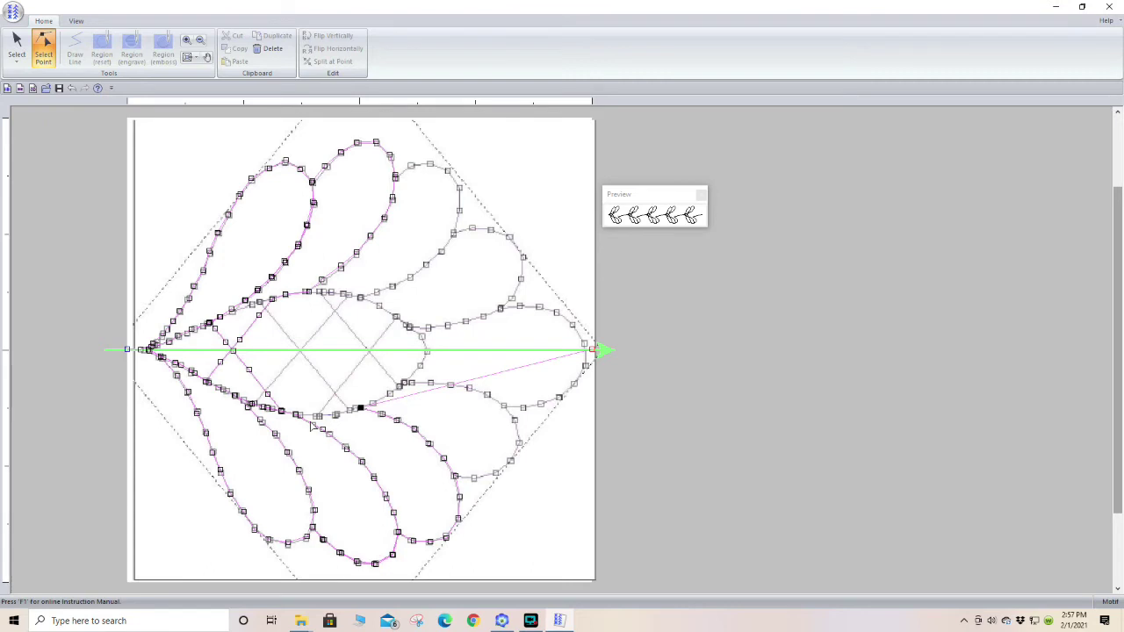
Step: Retrace the centre shape's lower edge from the third lower plume's base back to the second lower plume's base
left_click(409, 399)
left_click_drag(407, 395, 360, 408)
left_click(349, 414)
left_click(407, 395)
key("Delete")
left_click(406, 395)
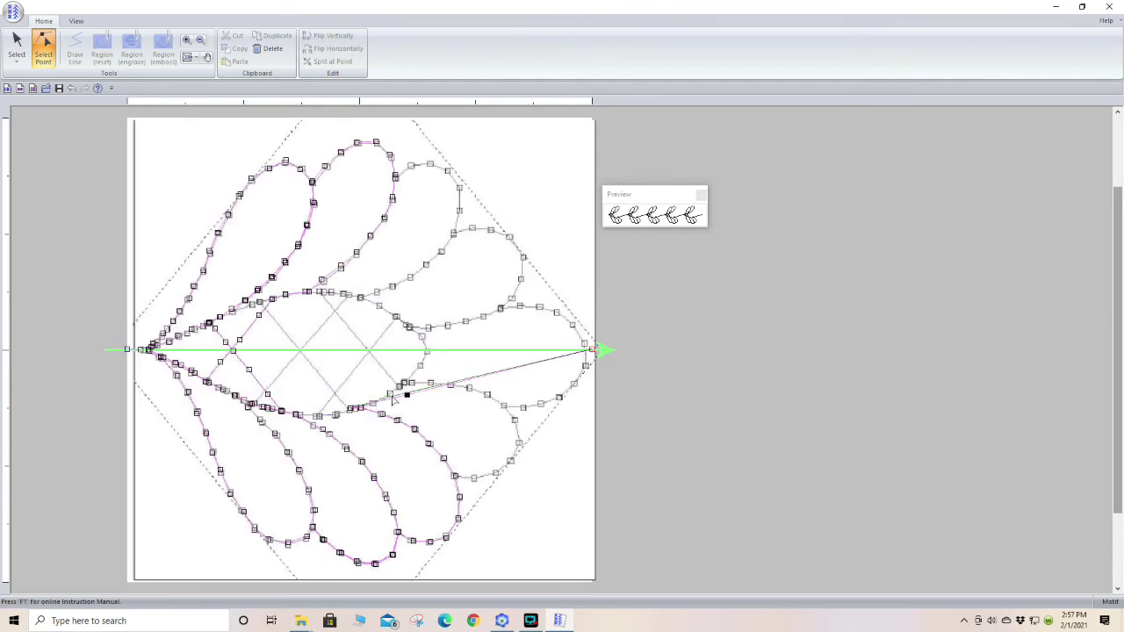
key("Delete")
key("Delete")
left_click(410, 394)
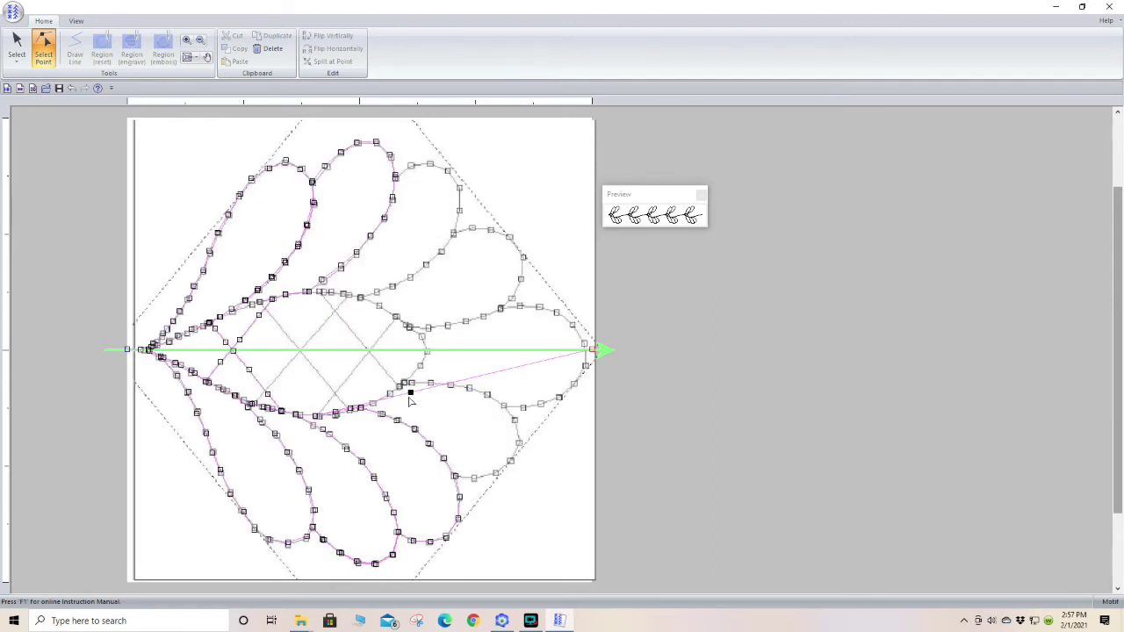
key("Delete")
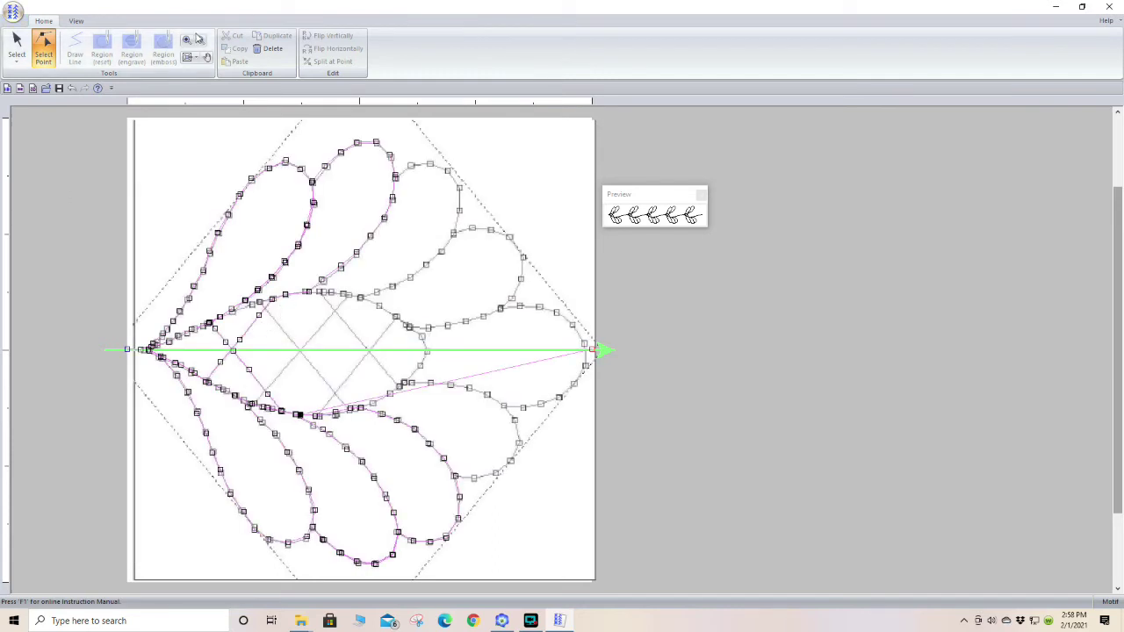
Step: Retrace the centre shape's lower edge further back, past the downward crosshatch line's end, to the start of the next upward crosshatch line
left_click(187, 41)
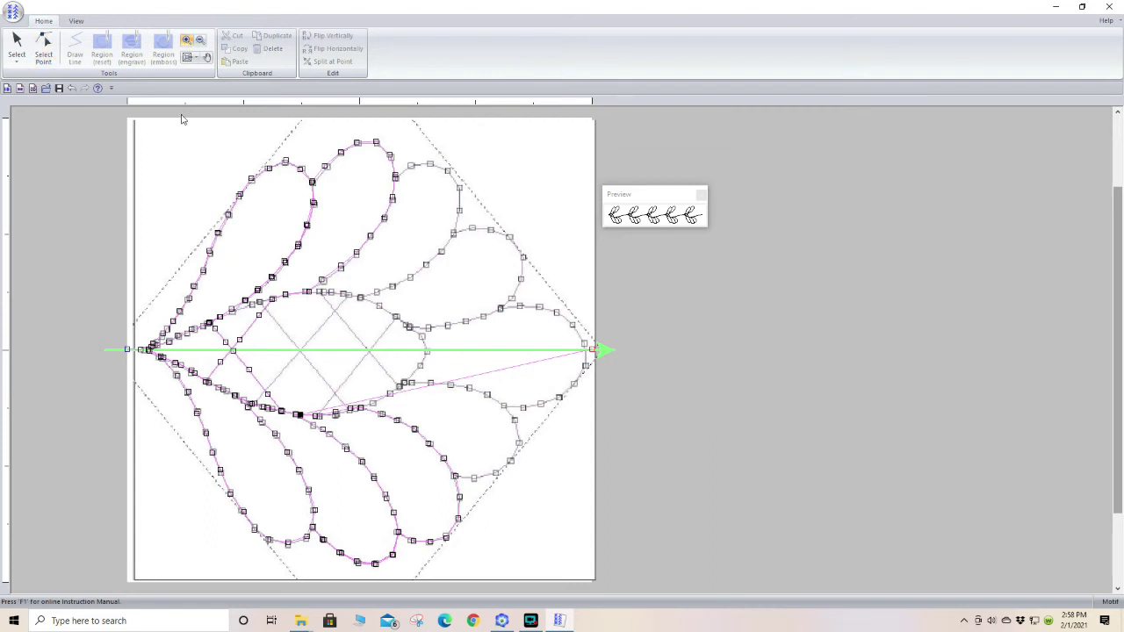
left_click(298, 409)
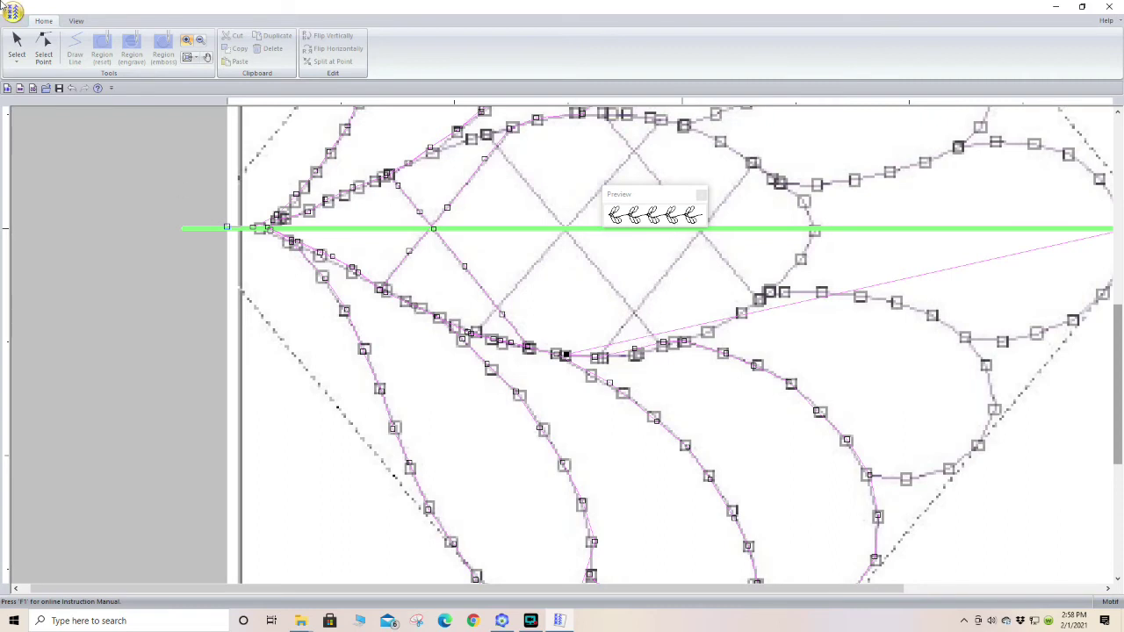
left_click(43, 48)
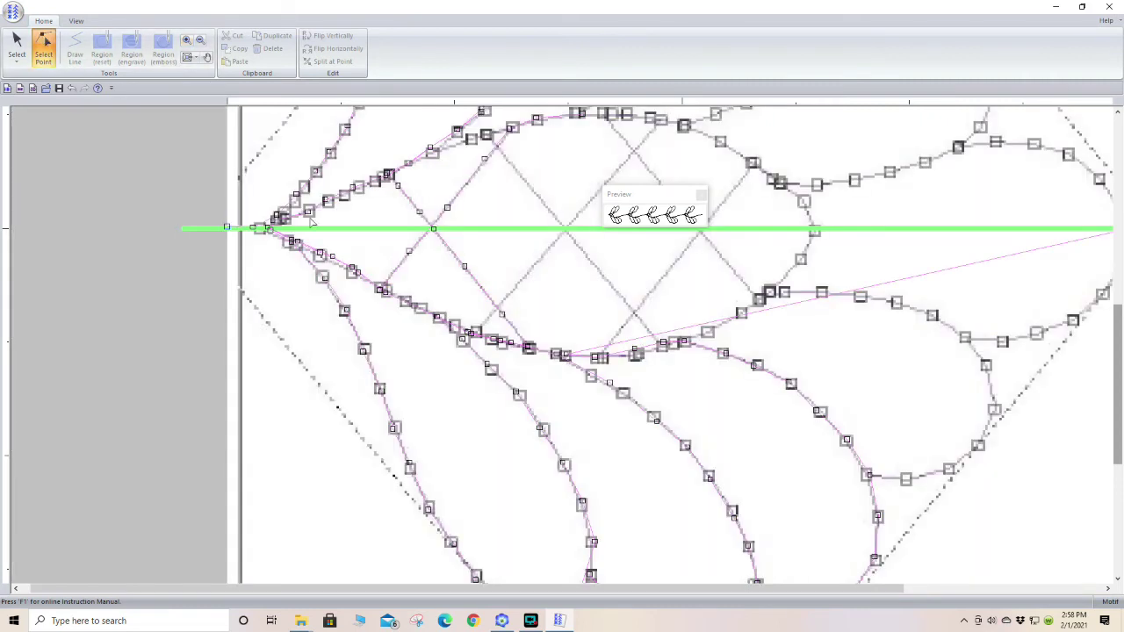
left_click(627, 342)
left_click_drag(627, 341, 528, 349)
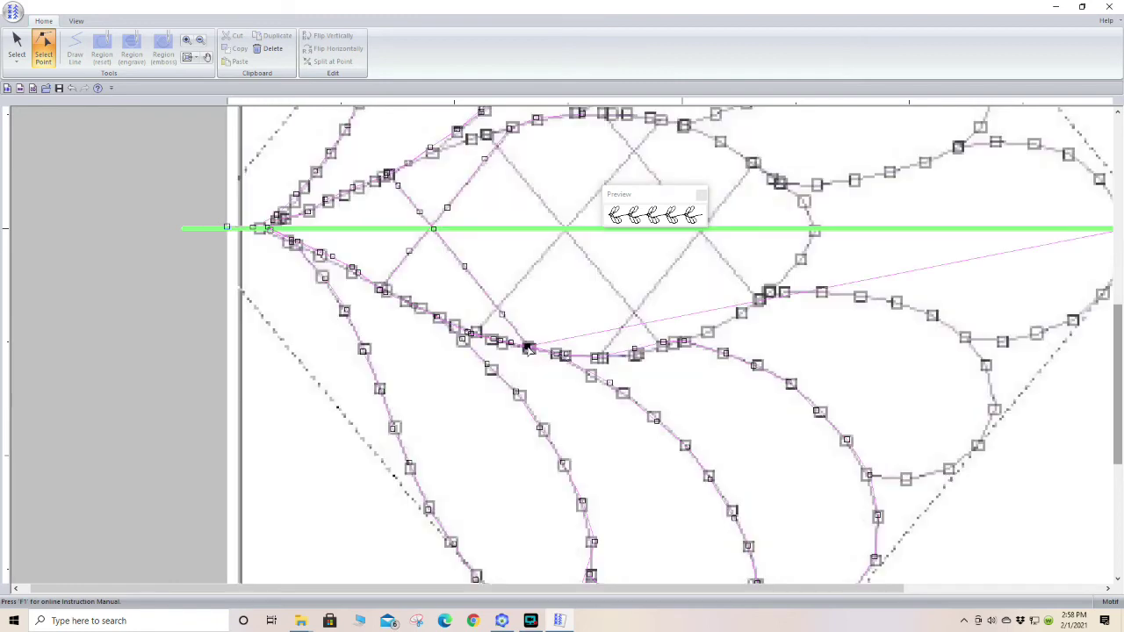
left_click(634, 355)
left_click(663, 343)
left_click(577, 337)
left_click_drag(578, 337, 470, 335)
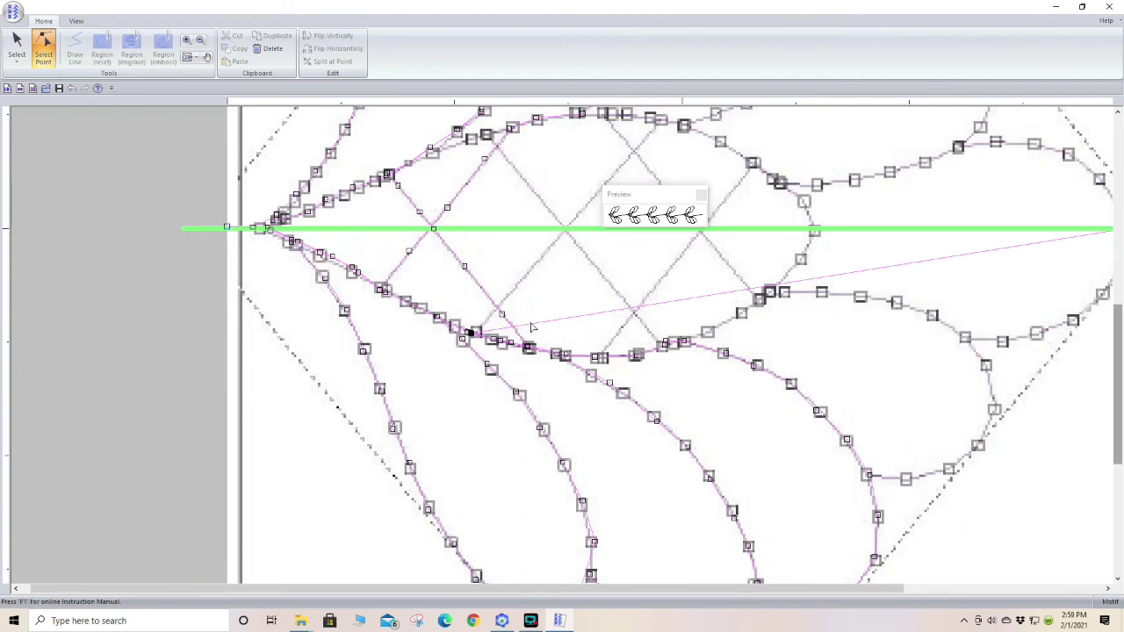
Step: Trace the next upward diagonal crosshatch line across the centre line to the centre shape's upper edge, moving the preview window off the design
left_click_drag(532, 324, 517, 286)
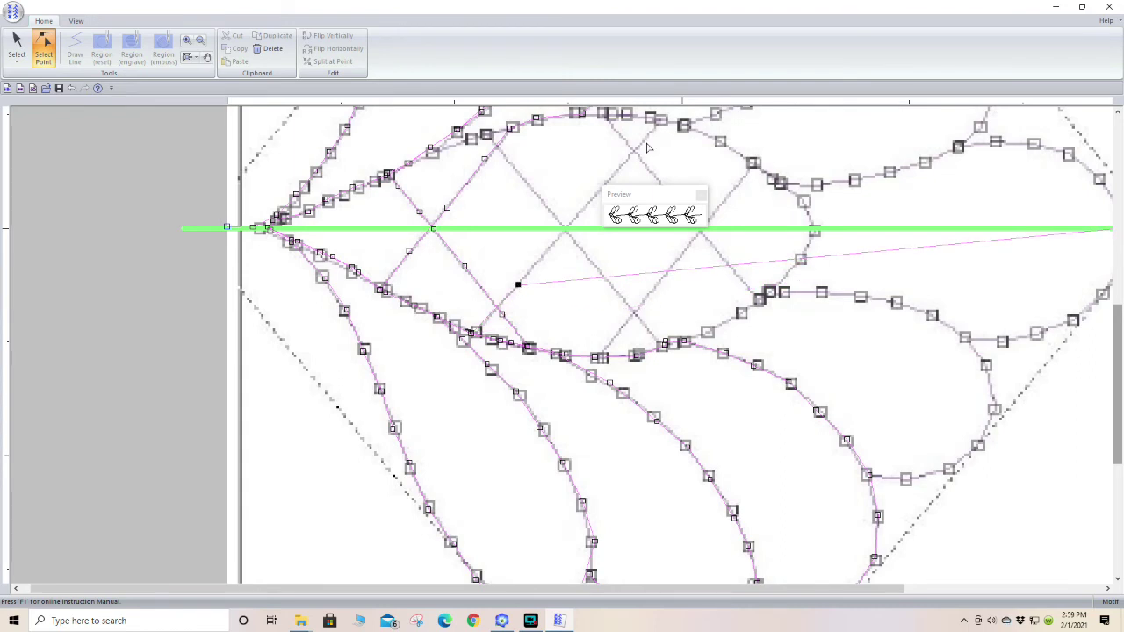
left_click(571, 282)
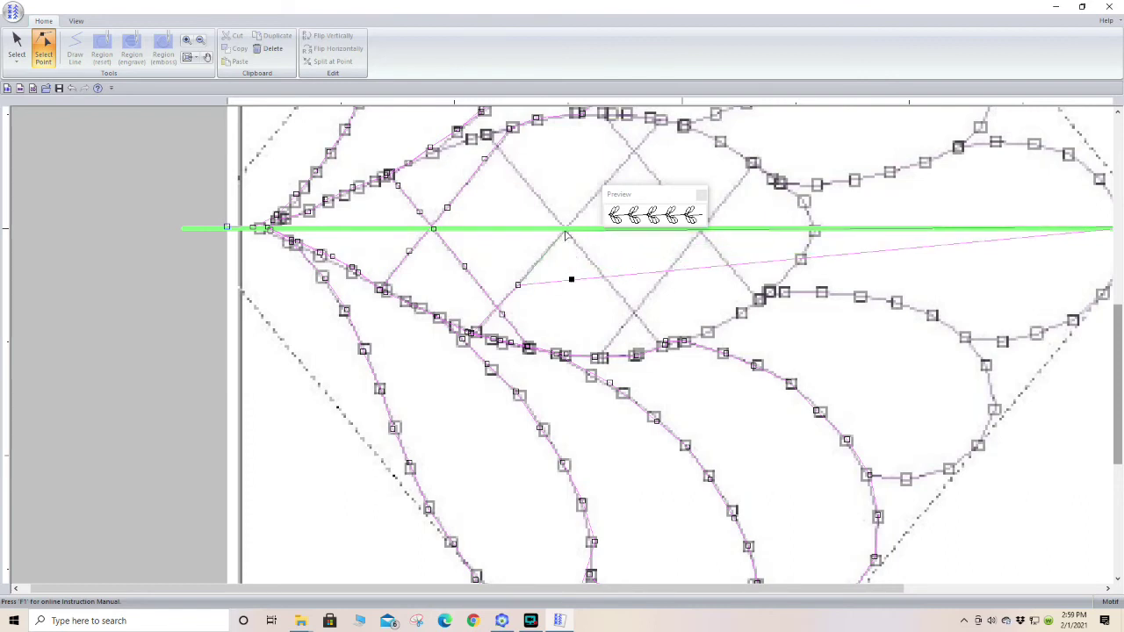
left_click(565, 232)
left_click_drag(641, 195, 930, 200)
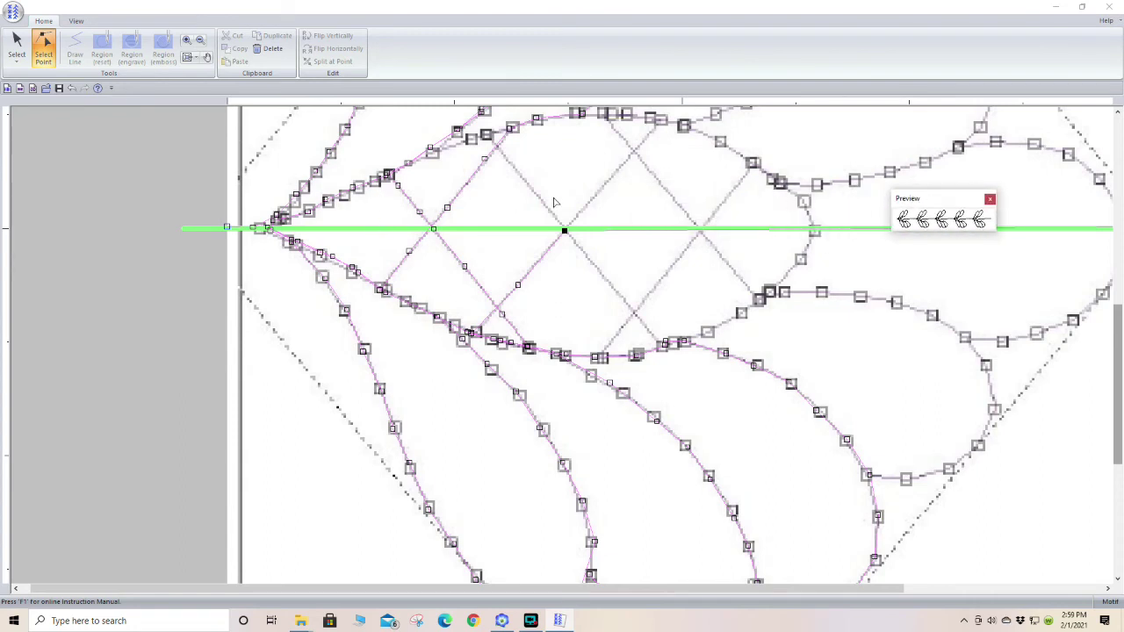
left_click_drag(644, 230, 664, 124)
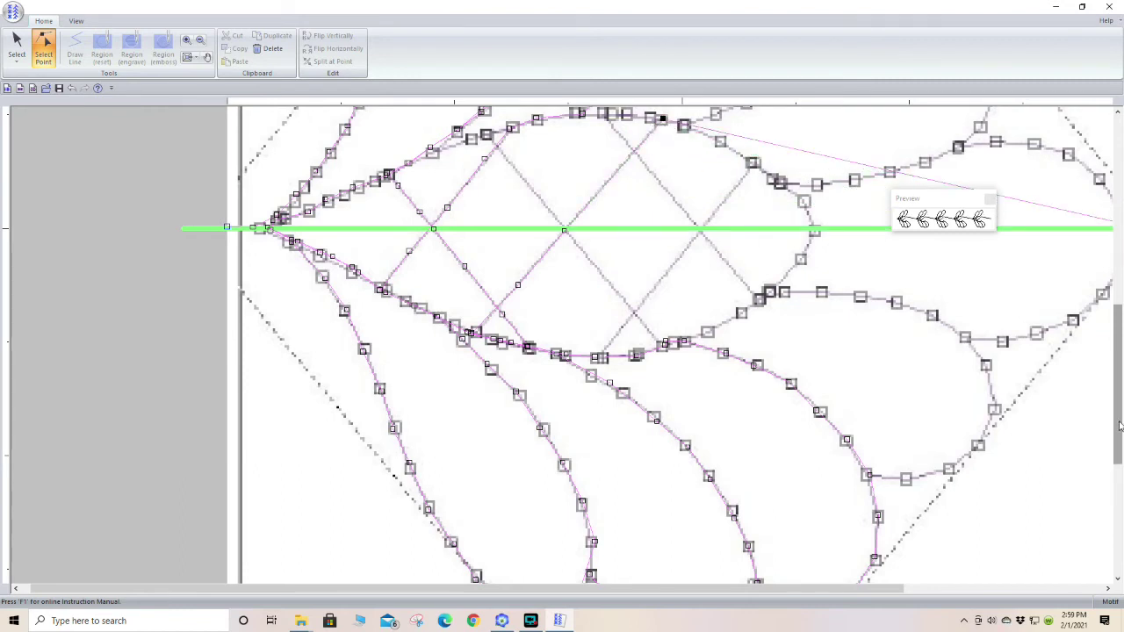
left_click_drag(1120, 425, 1119, 374)
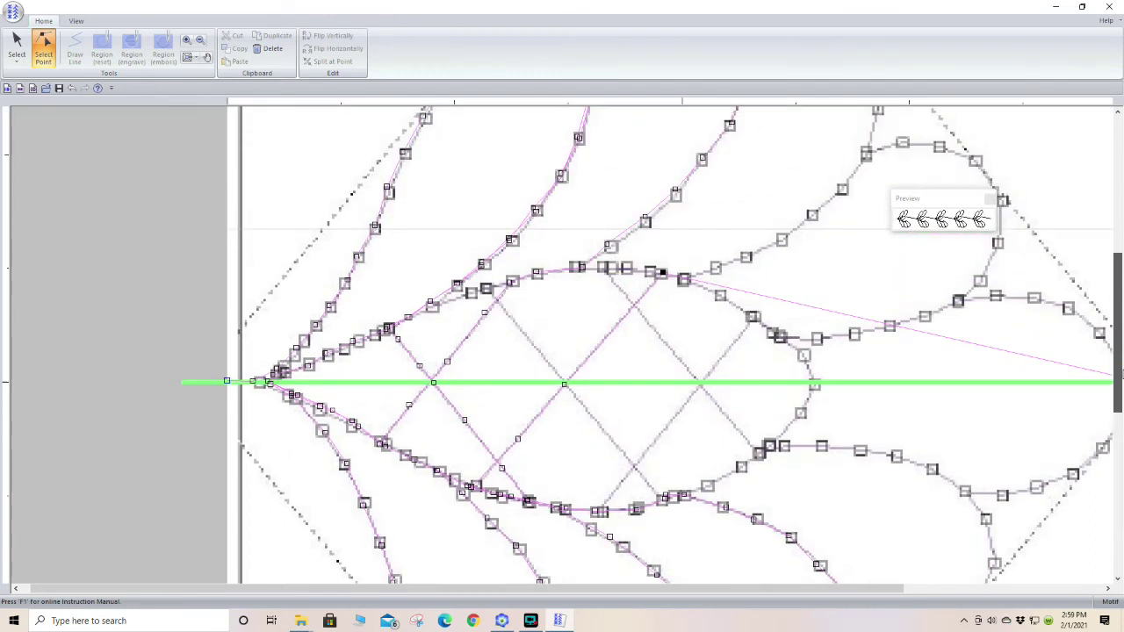
Step: Align two traced points on the second upper plume's far side, just above its base, with the template
scroll(1023, 437, "up", 2)
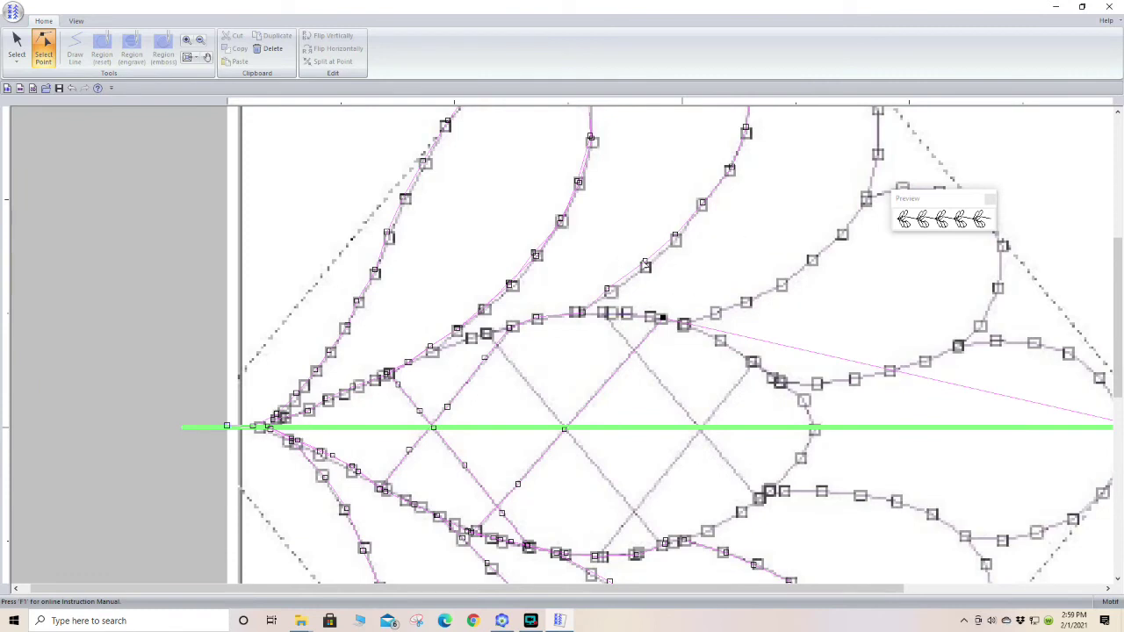
left_click(645, 266)
left_click(610, 292)
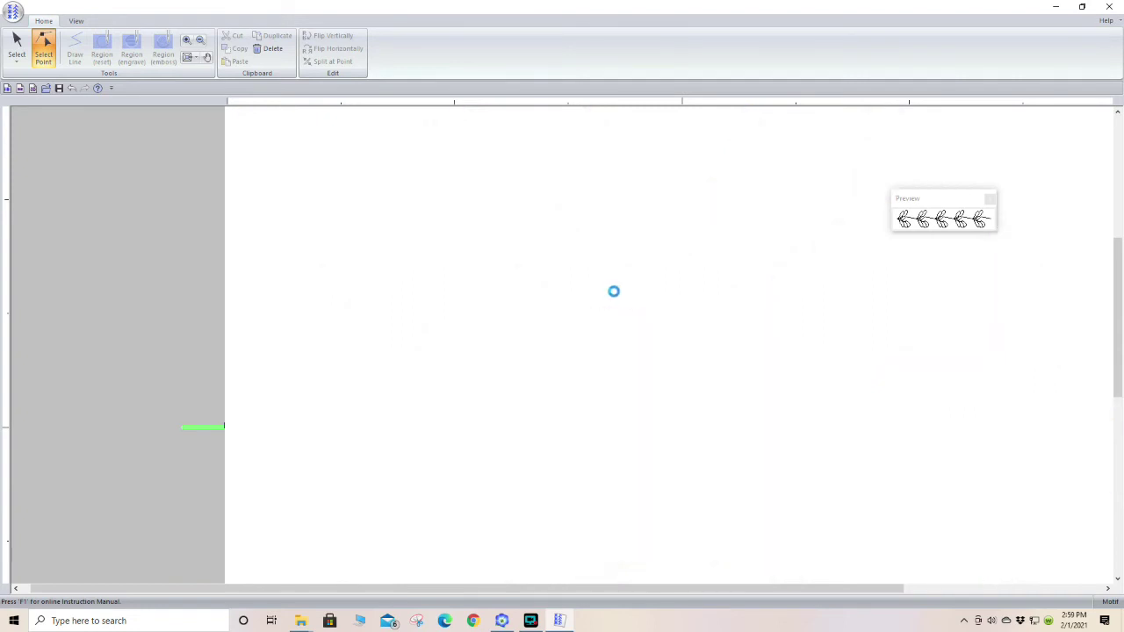
Step: Trace the centre shape's upper edge from the upward crosshatch line's end back to the second upper plume's base and start retracing forward
left_click(668, 322)
left_click(712, 330)
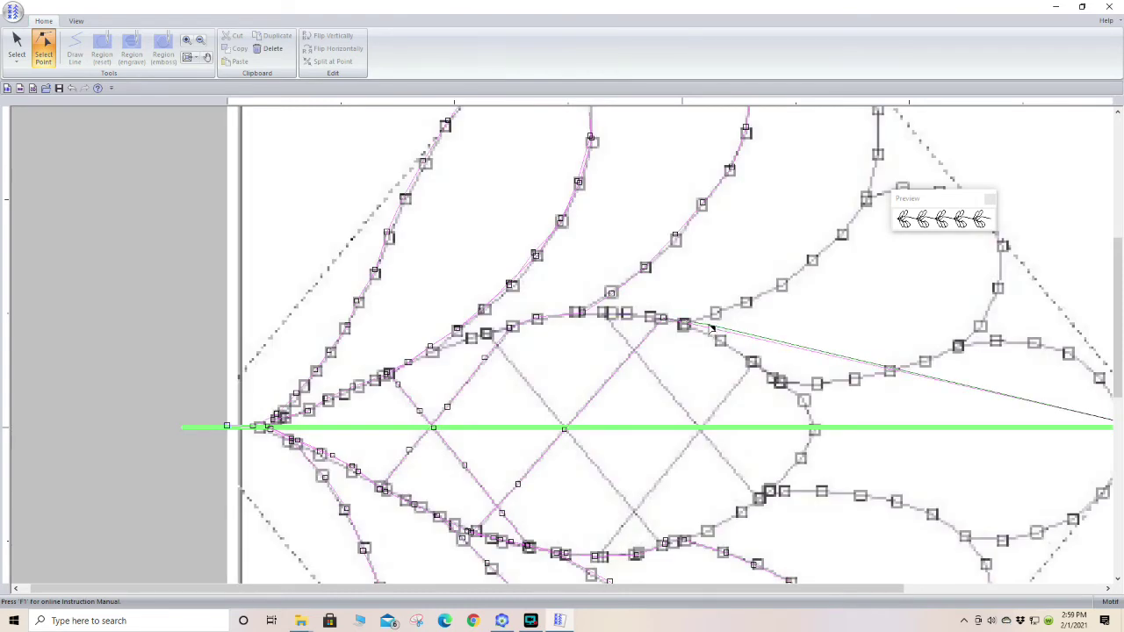
left_click(658, 320)
left_click(773, 346)
left_click(623, 314)
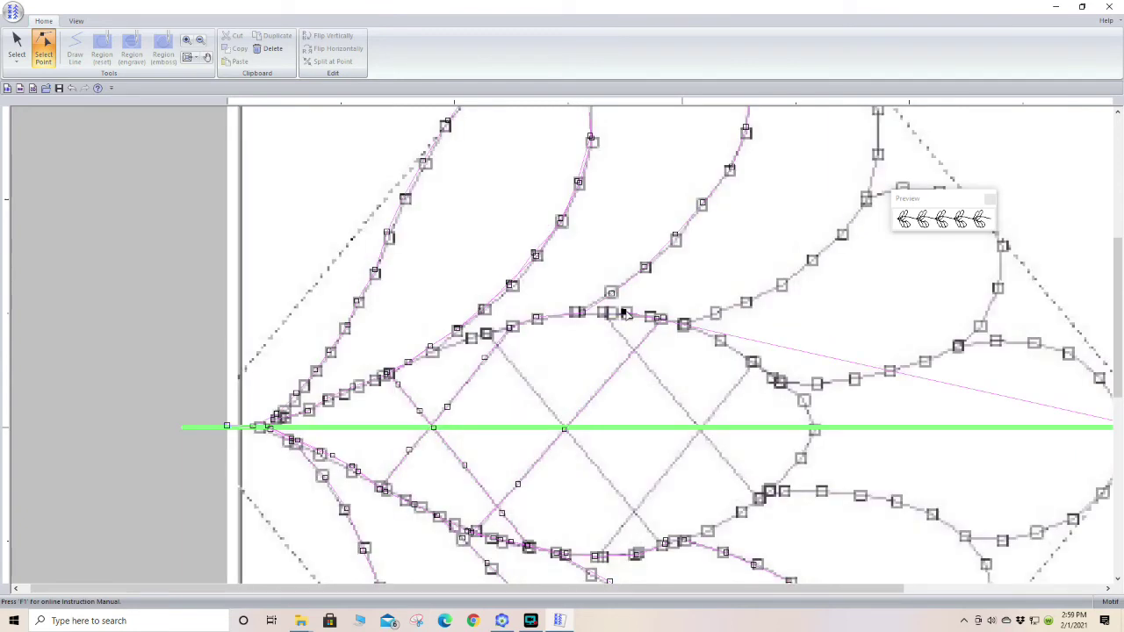
left_click(742, 338)
left_click(606, 315)
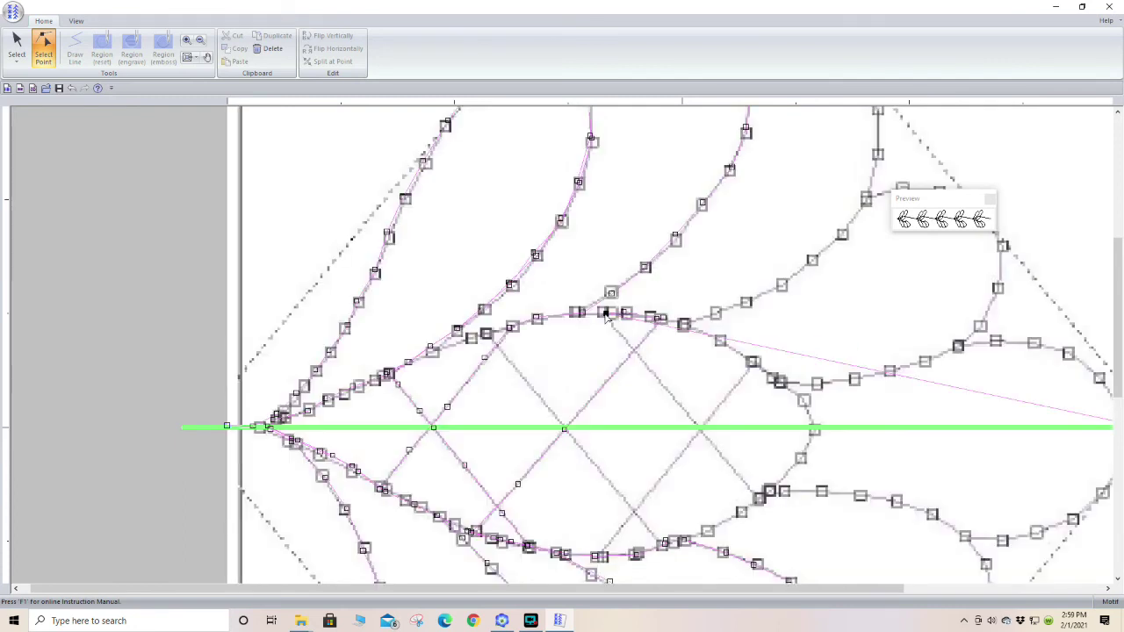
left_click(755, 345)
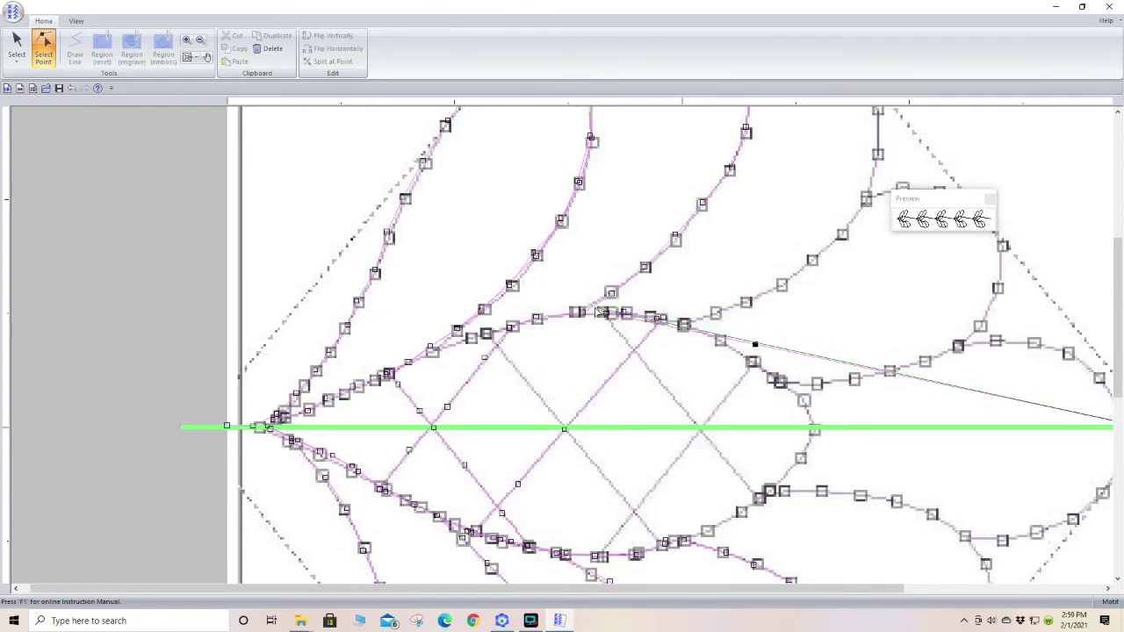
left_click(579, 314)
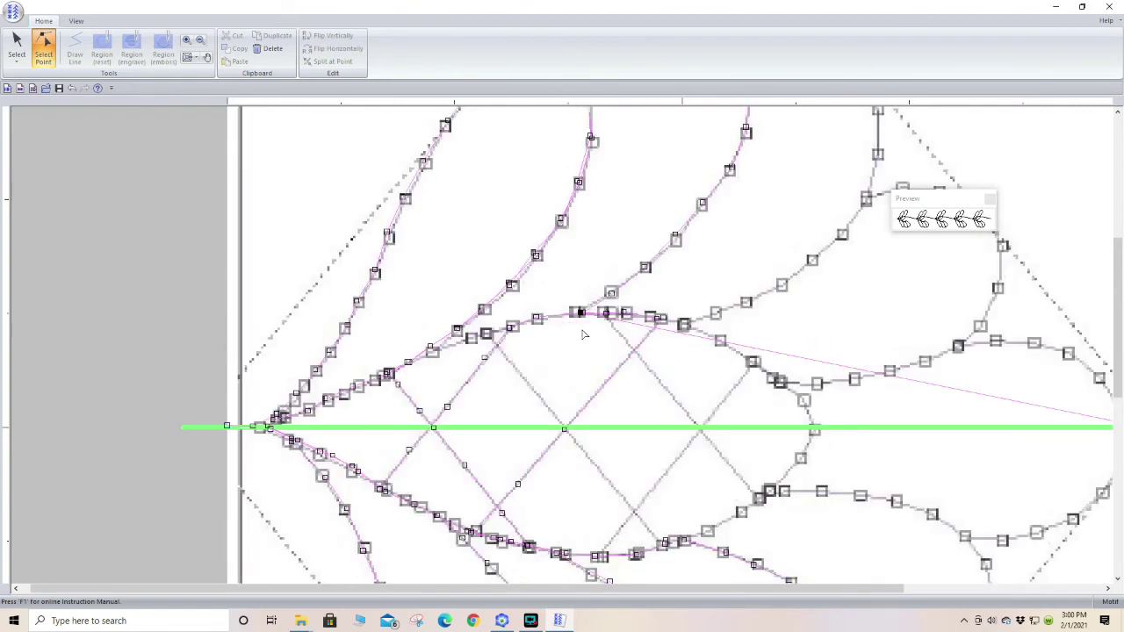
left_click(632, 324)
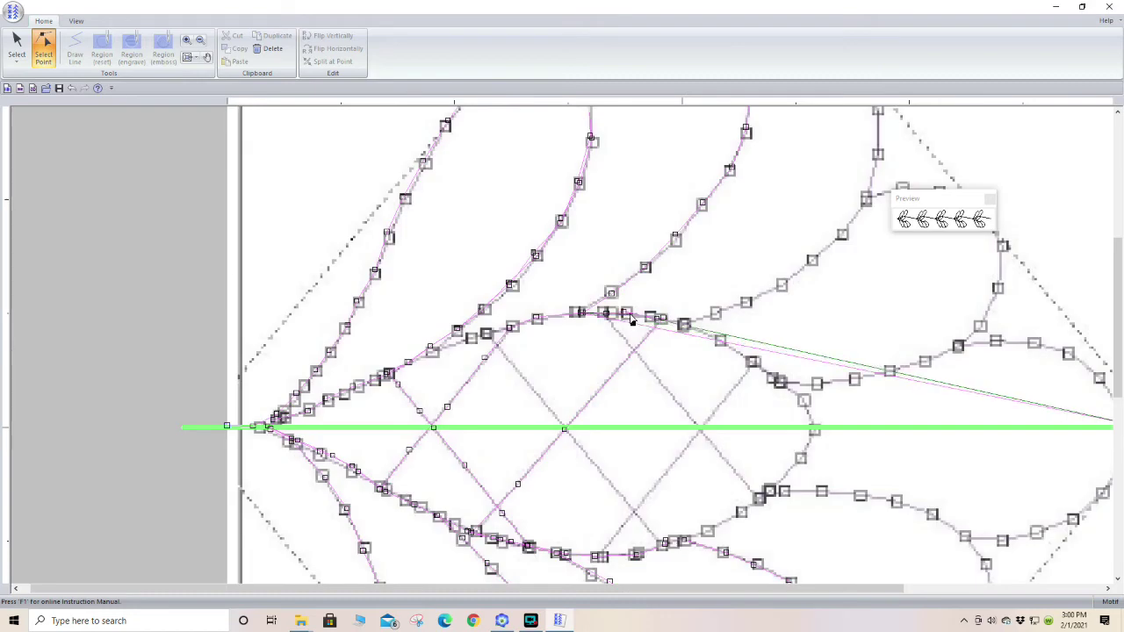
Step: Trace the third upper plume's rounded tip from its outer side over to the junction with the second upper plume
scroll(899, 293, "up", 3)
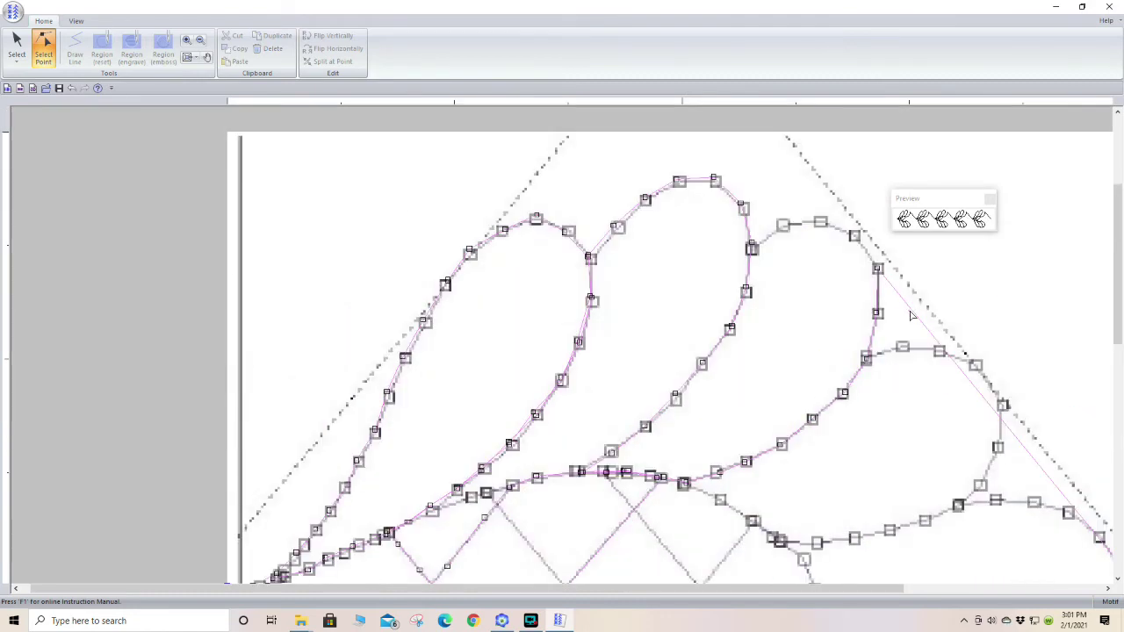
left_click(910, 310)
left_click(855, 236)
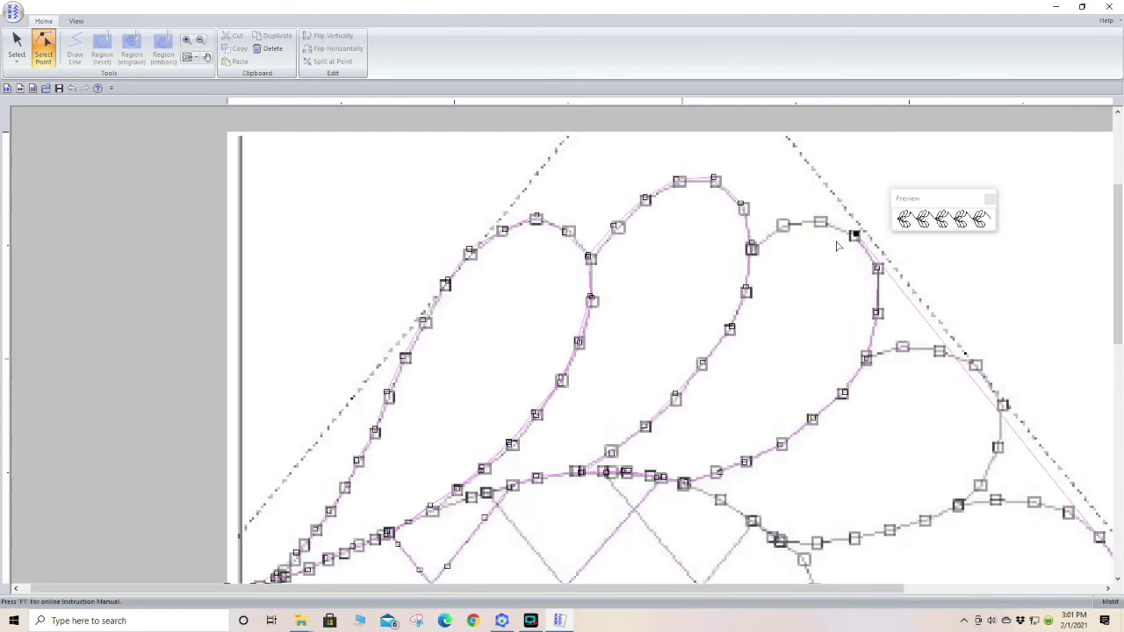
left_click(909, 301)
left_click(820, 221)
left_click(853, 256)
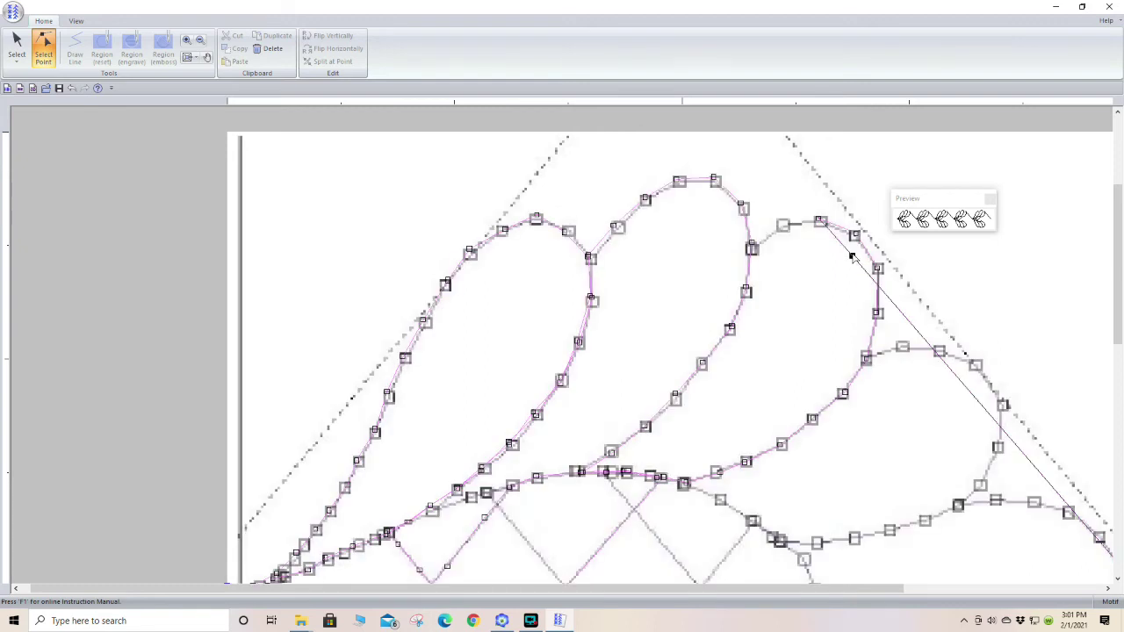
left_click(782, 225)
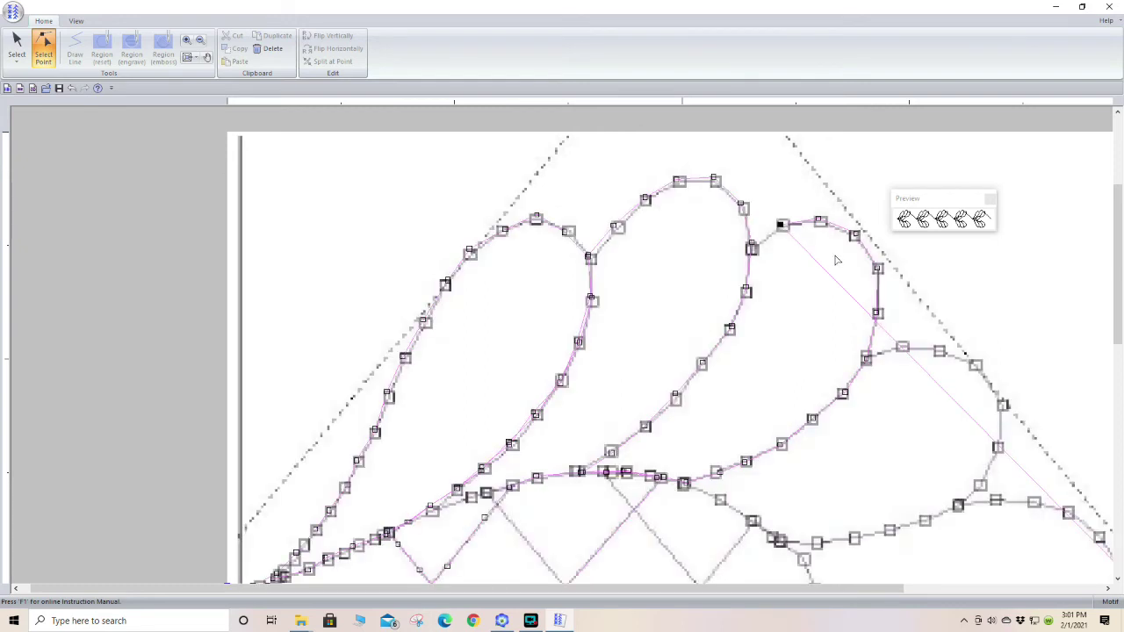
left_click(827, 272)
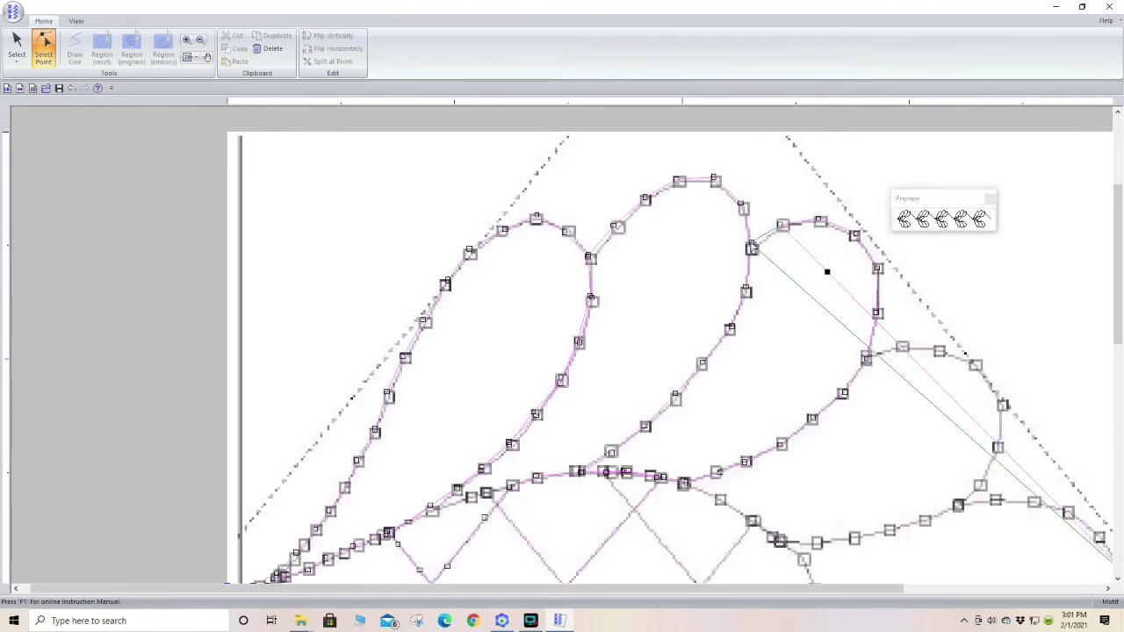
left_click(751, 248)
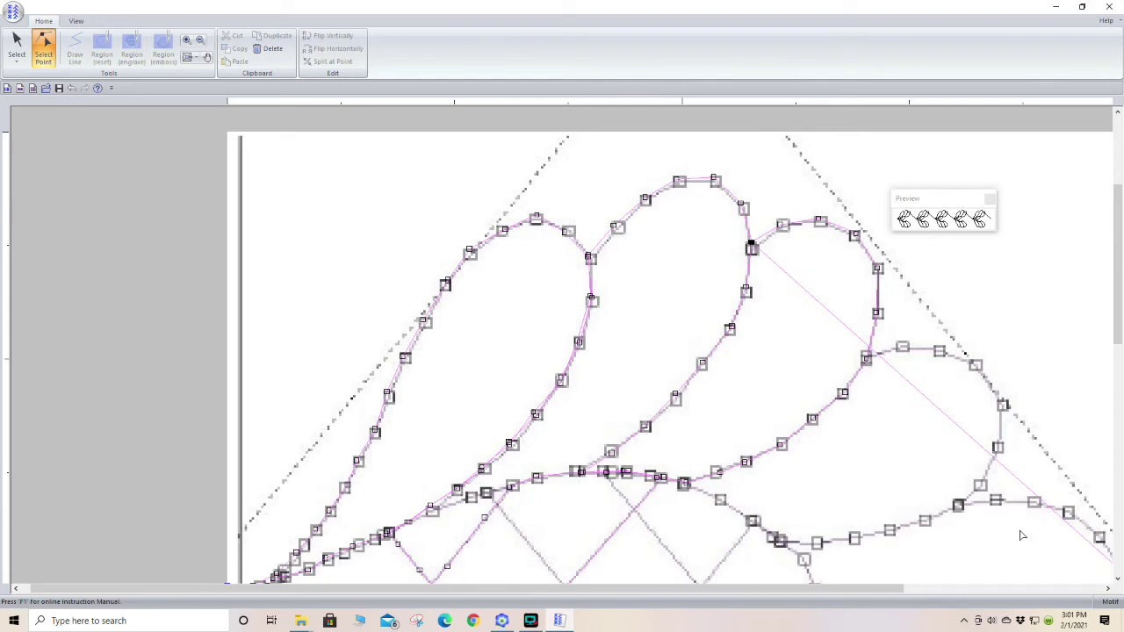
Step: Retrace the third upper plume's tip from the second plume's junction back toward its outer side
left_click(974, 429)
left_click(788, 277)
left_click(782, 227)
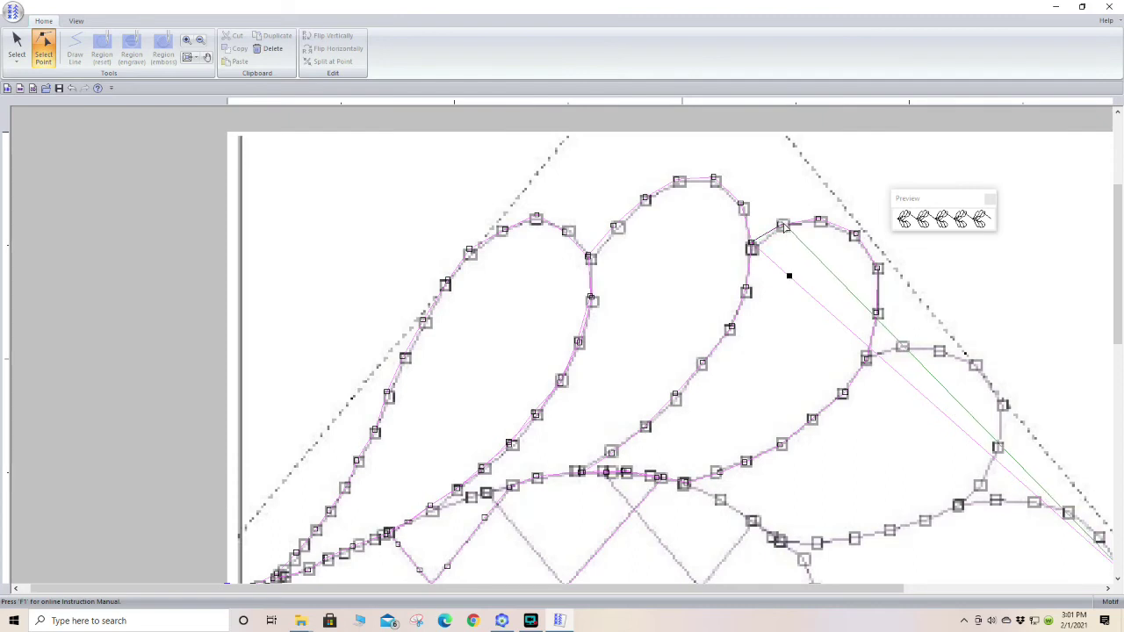
left_click(818, 261)
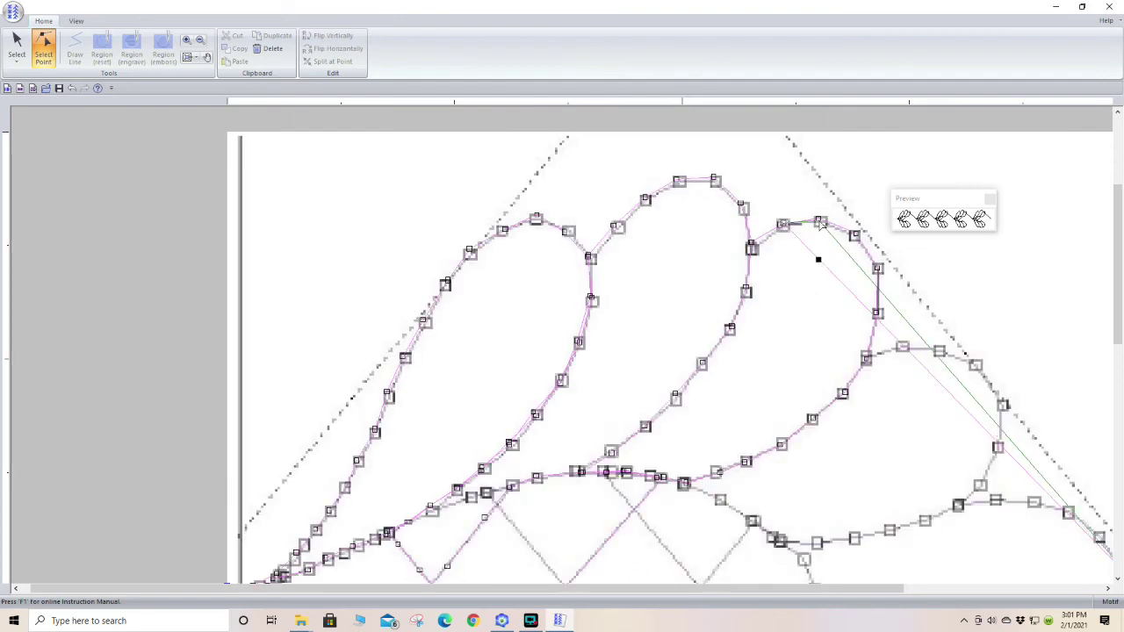
Step: Trace the fourth upper plume's outer side down to its junction with the end plume
left_click(996, 448)
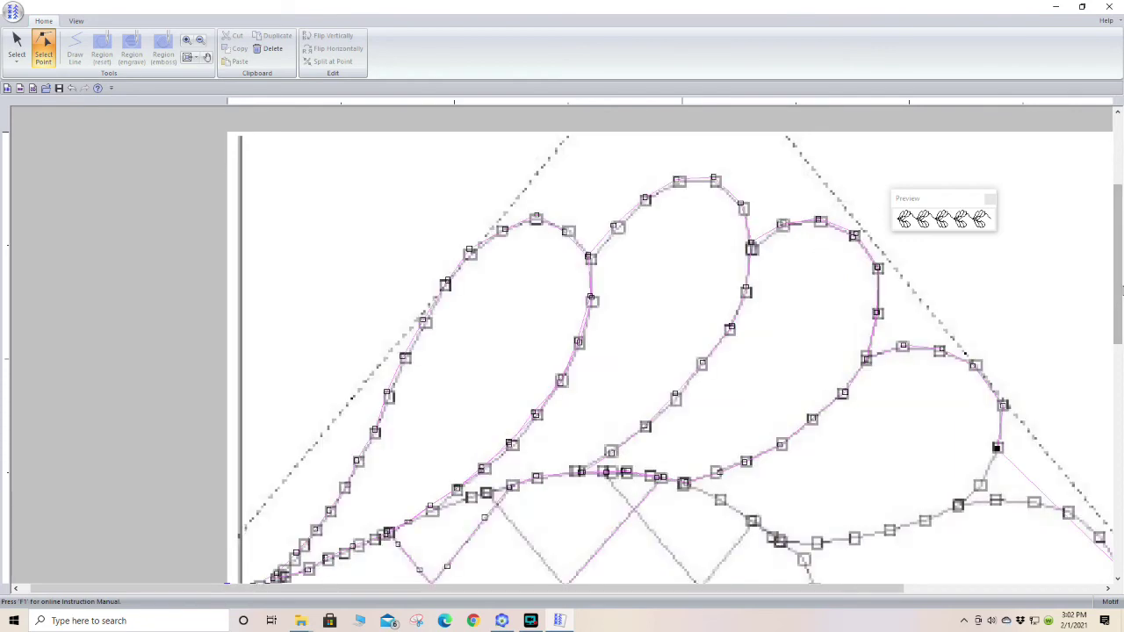
left_click_drag(1119, 290, 1089, 345)
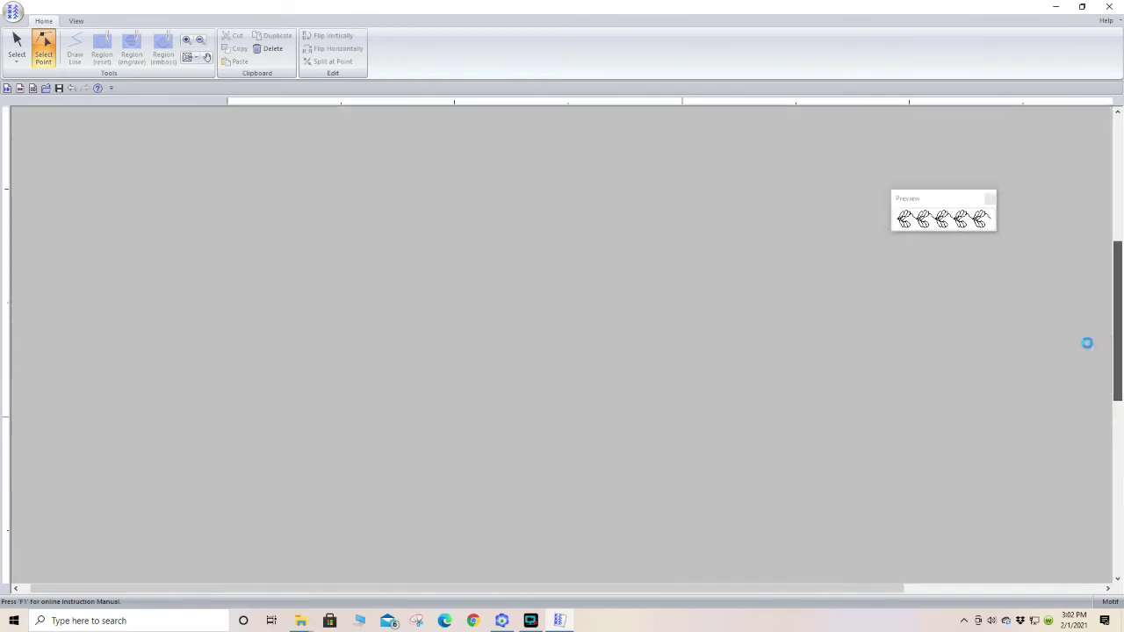
left_click(1023, 306)
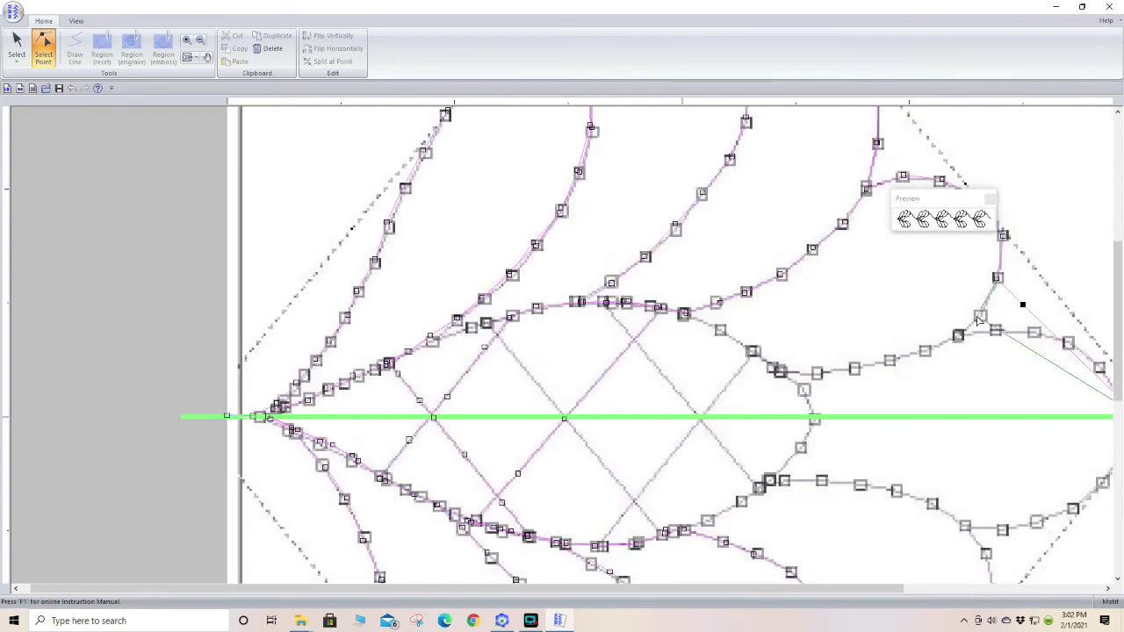
left_click(979, 318)
left_click(958, 338)
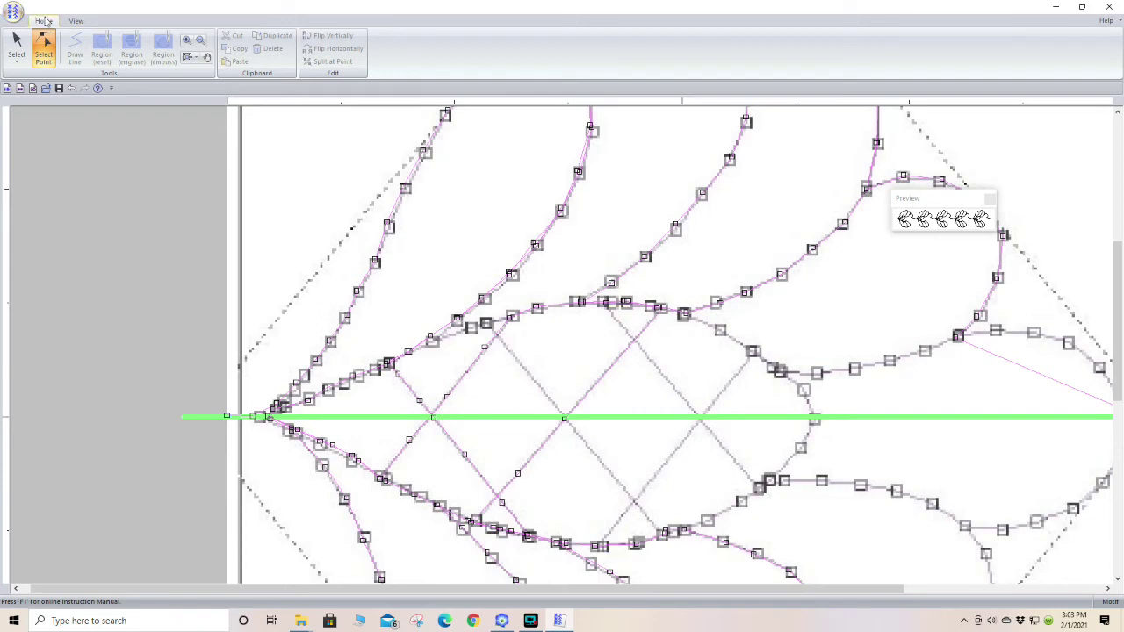
Step: Fade the background template image so the traced lines stand out, and reactivate the Select Point tool
left_click(75, 22)
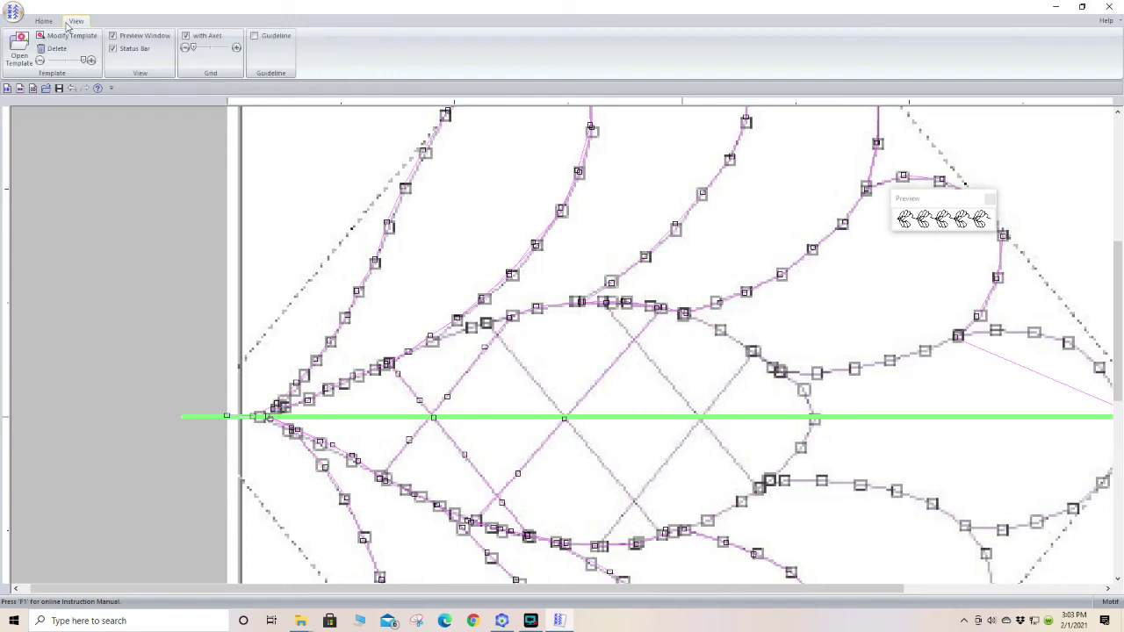
left_click(81, 36)
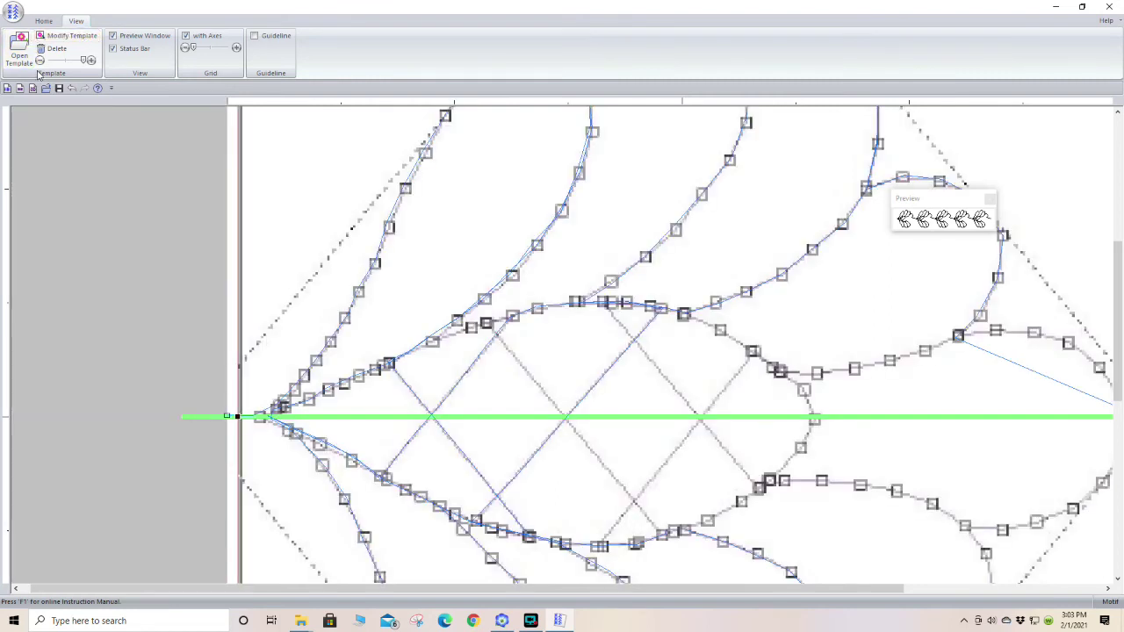
left_click_drag(83, 62, 78, 61)
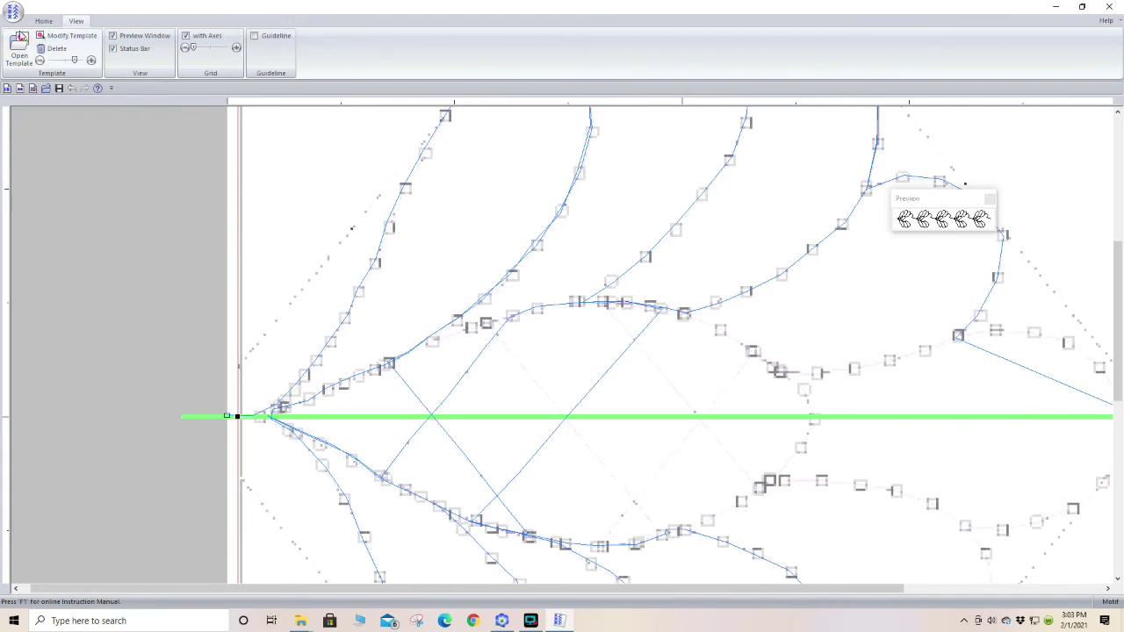
left_click(44, 21)
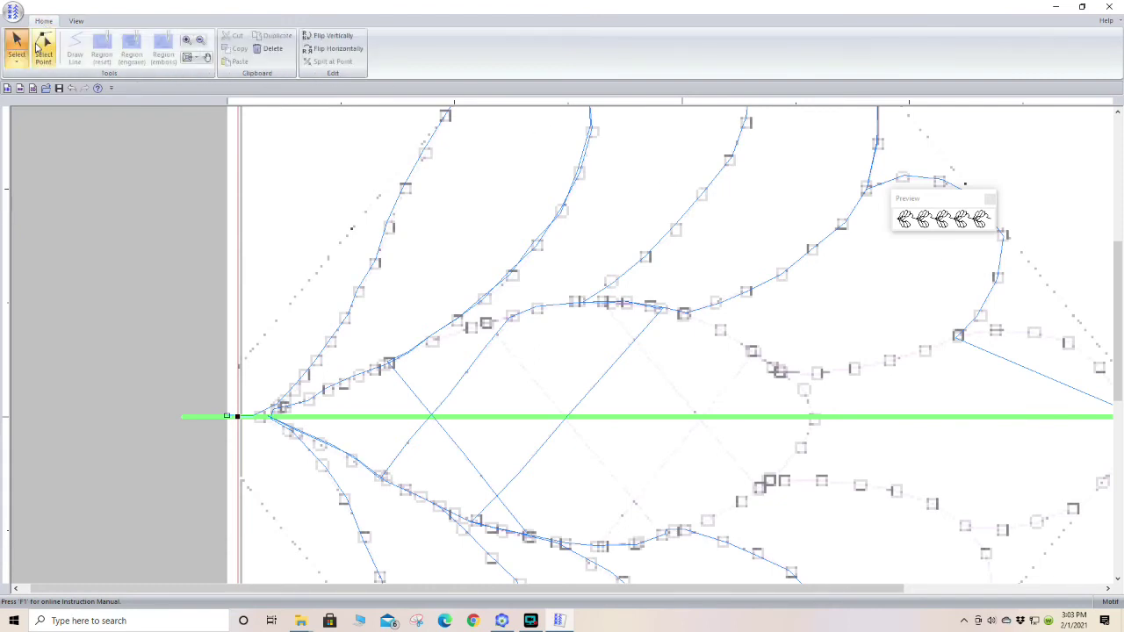
left_click(43, 49)
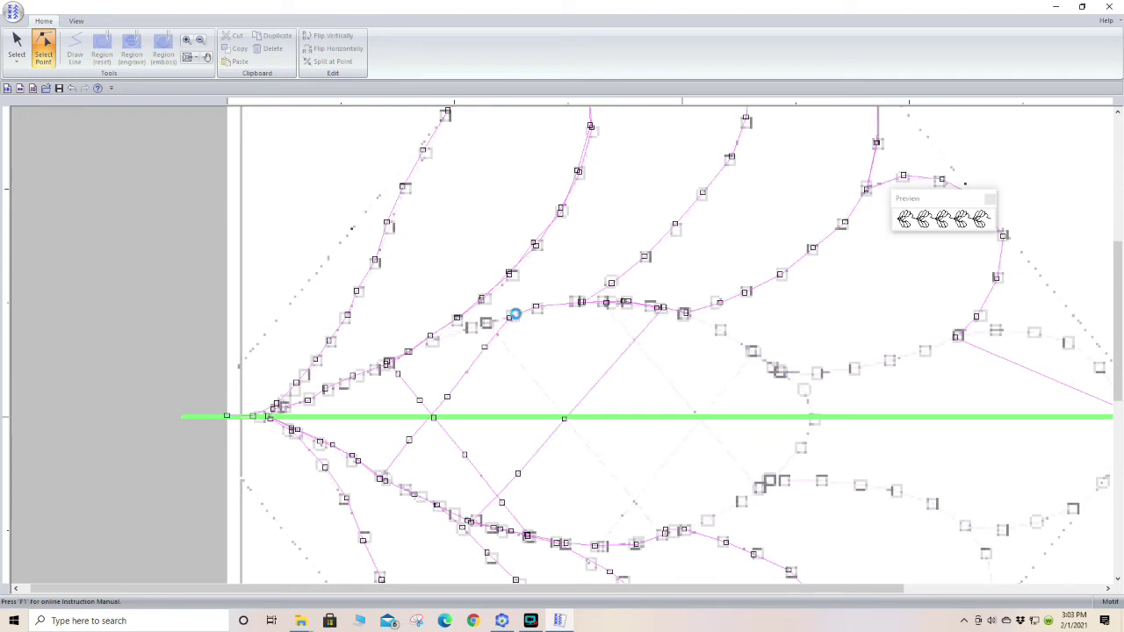
Step: Correct the traced line on the centre shape's upper edge near the first upper plume's base to follow the template
left_click(407, 352)
left_click(433, 343)
left_click(426, 348)
left_click(431, 337)
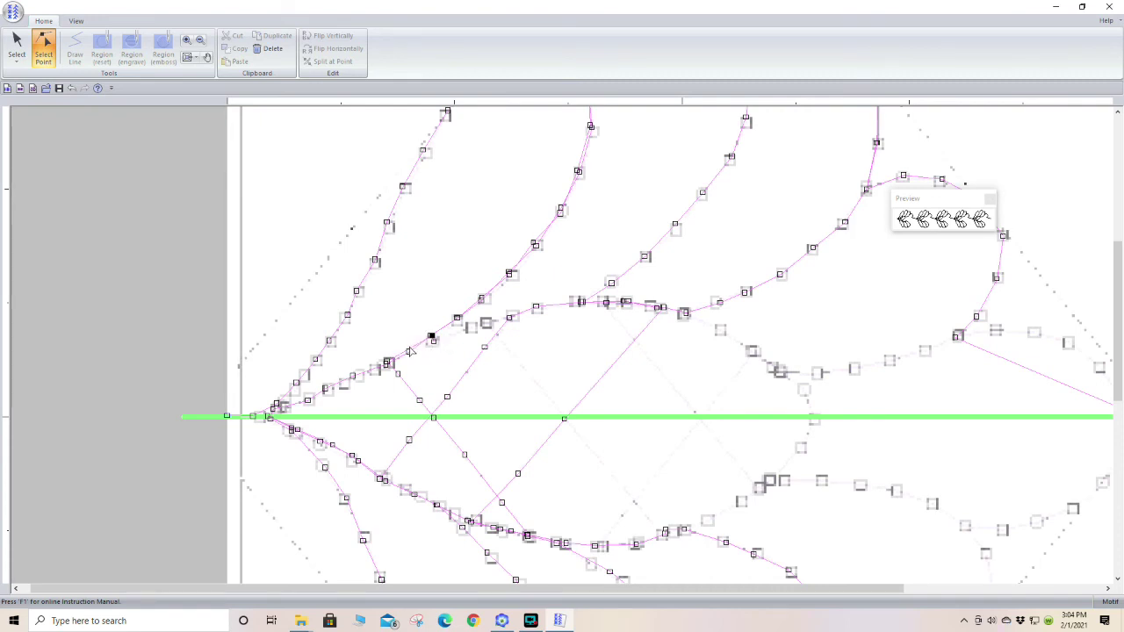
Step: Trace the fourth upper plume's lower side from the end plume's junction back toward the centre shape
left_click(991, 373)
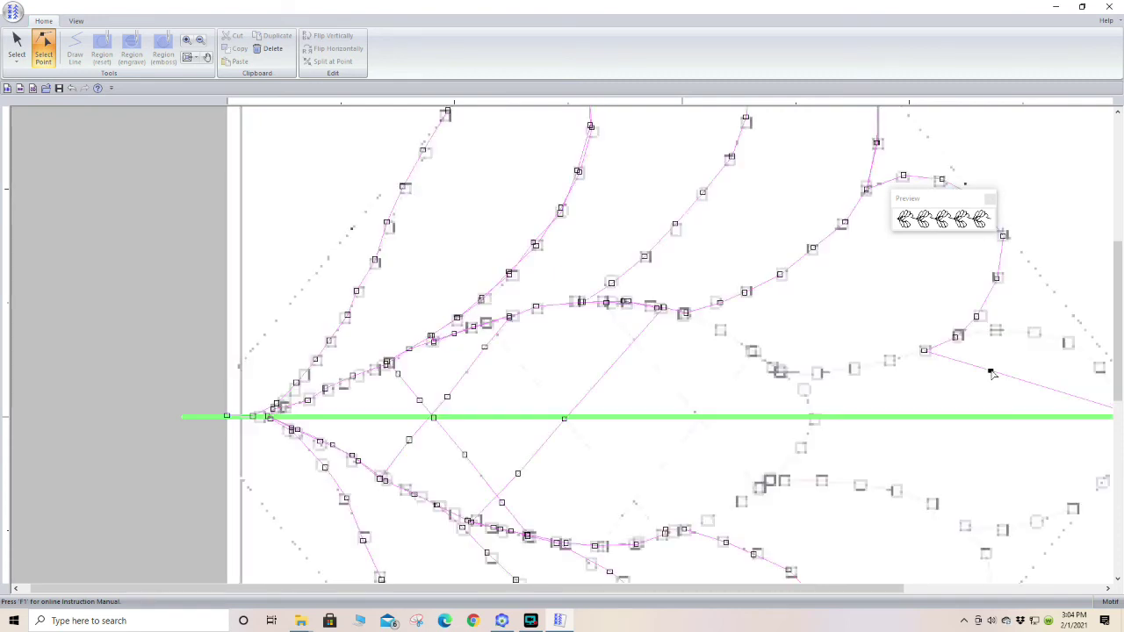
left_click_drag(991, 373, 887, 360)
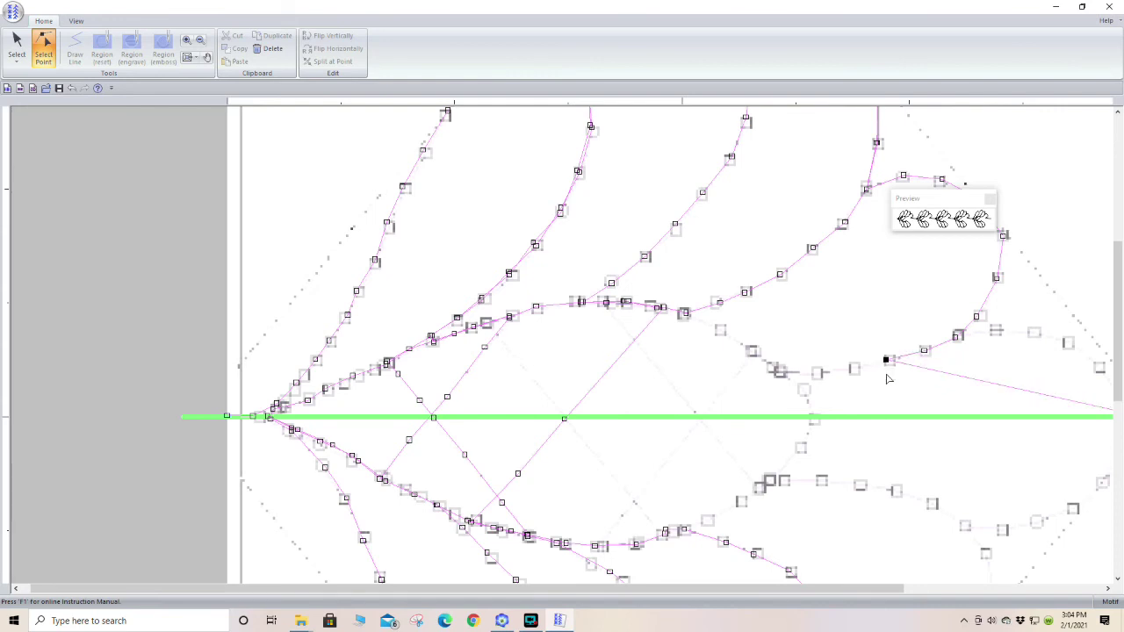
left_click(945, 376)
left_click_drag(945, 376, 849, 370)
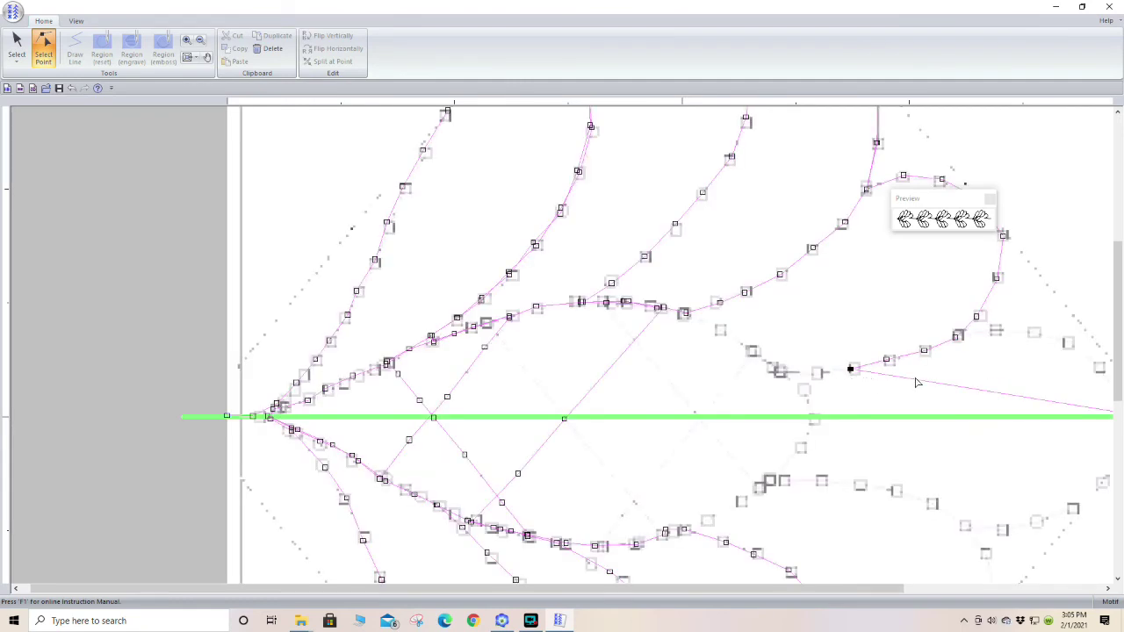
left_click(929, 383)
left_click_drag(931, 384, 815, 374)
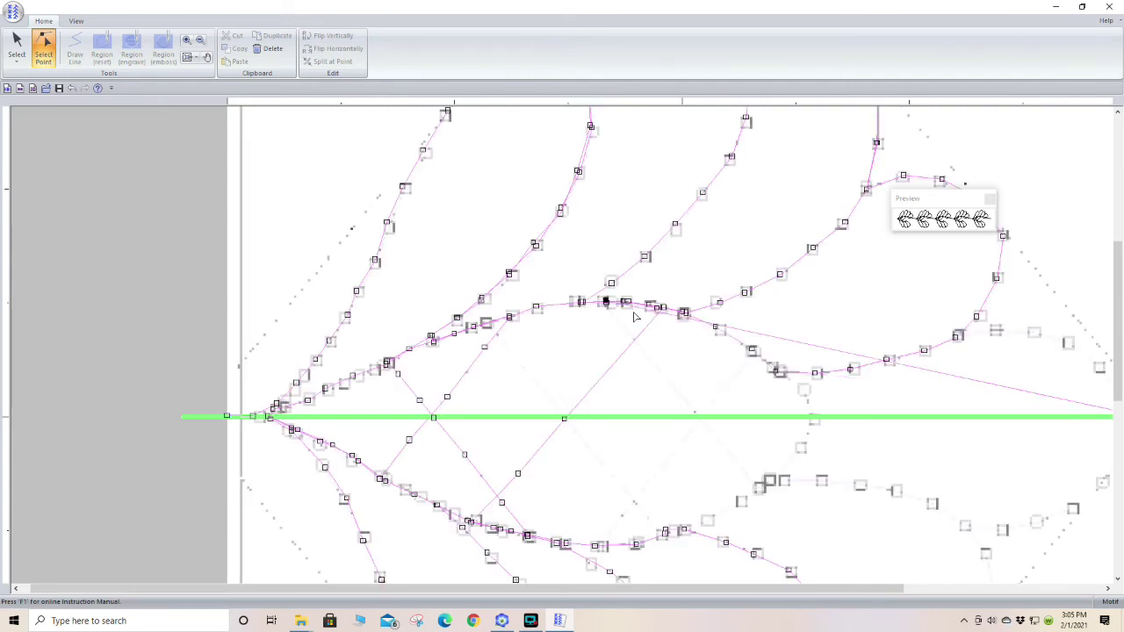
Step: Trace the next downward diagonal crosshatch line from the centre shape's upper edge to the centre line and start its lower half
left_click(765, 334)
left_click_drag(764, 334, 606, 307)
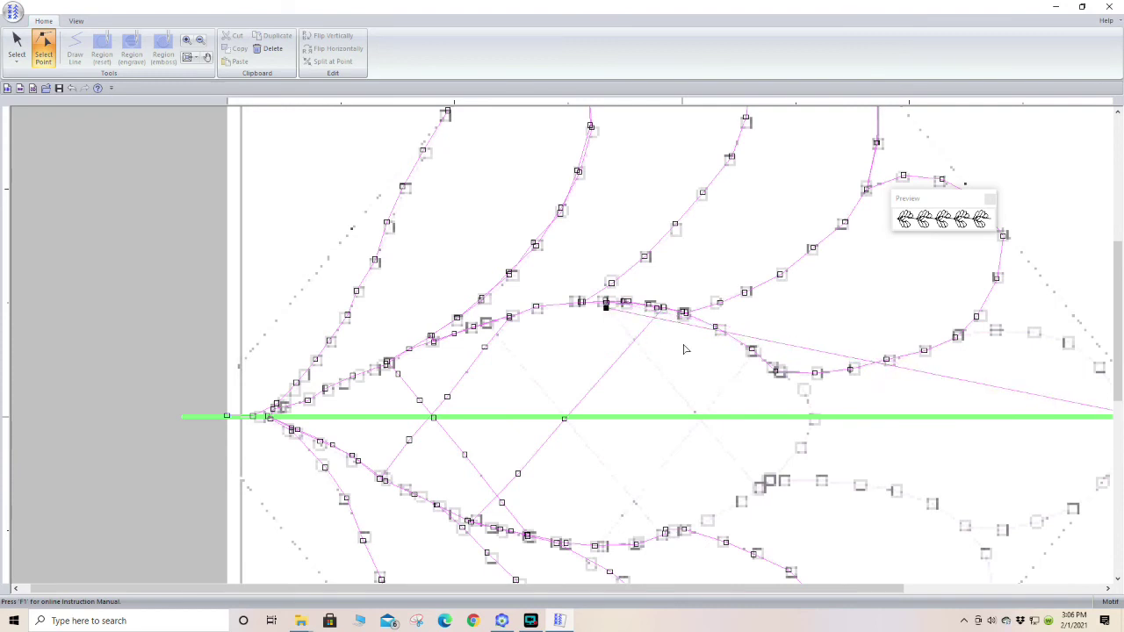
left_click_drag(761, 343, 638, 343)
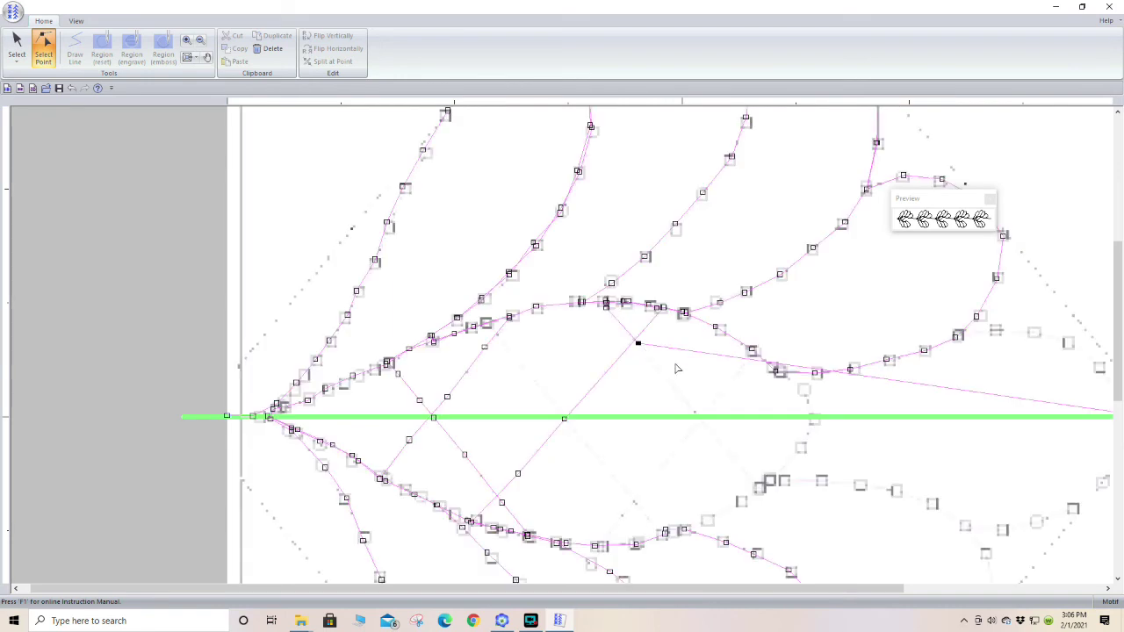
left_click(725, 360)
left_click_drag(725, 356, 703, 425)
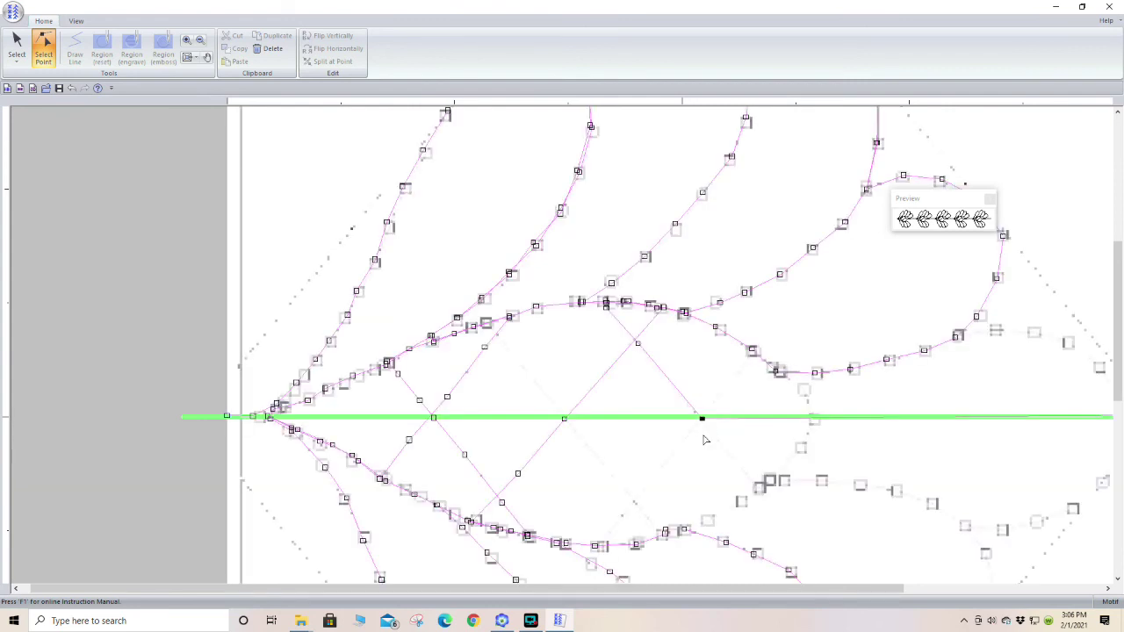
left_click_drag(852, 417, 844, 425)
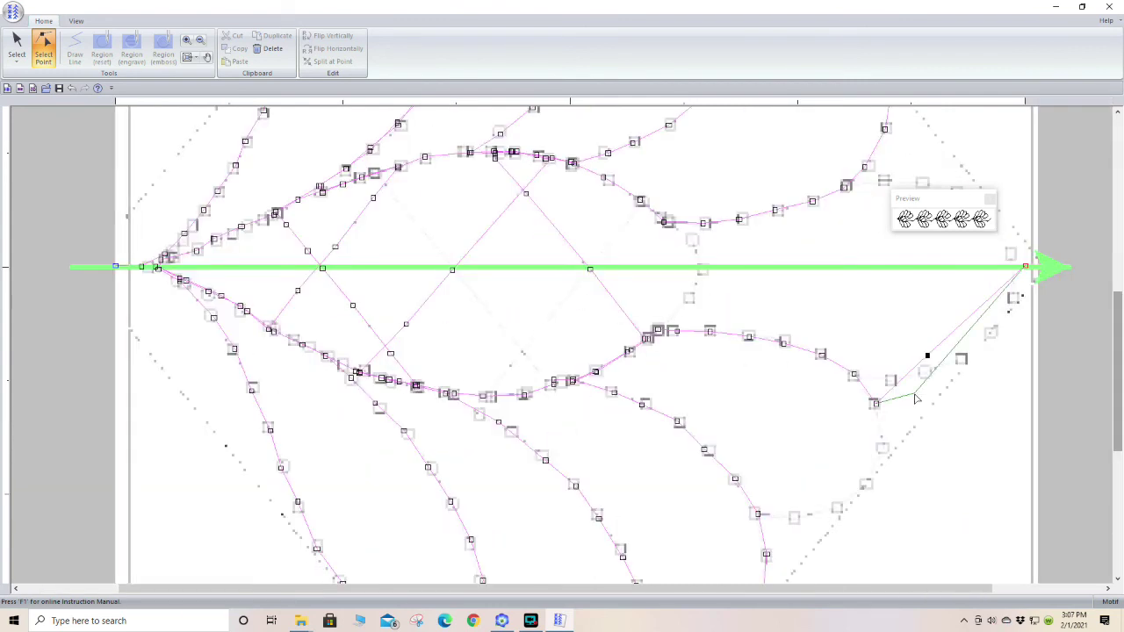
Step: Trace the fourth lower plume's rounded tip from the end plume's junction around toward the third lower plume
left_click_drag(915, 400, 879, 450)
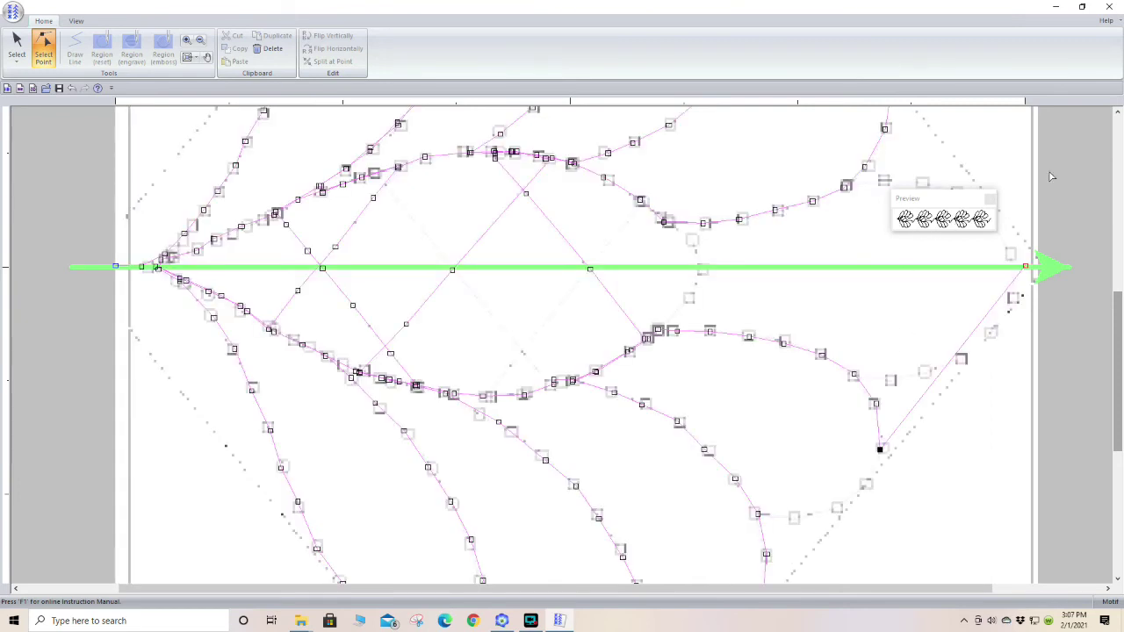
left_click(924, 394)
left_click_drag(868, 490, 864, 488)
left_click(927, 402)
left_click_drag(927, 404, 835, 506)
left_click(918, 403)
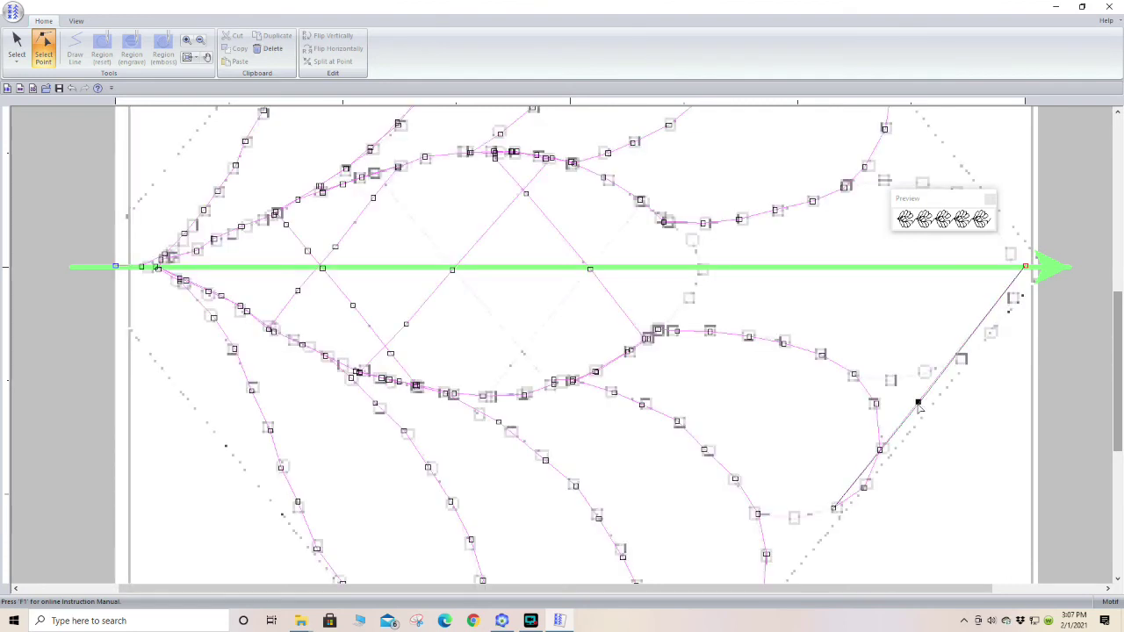
left_click_drag(919, 407, 794, 520)
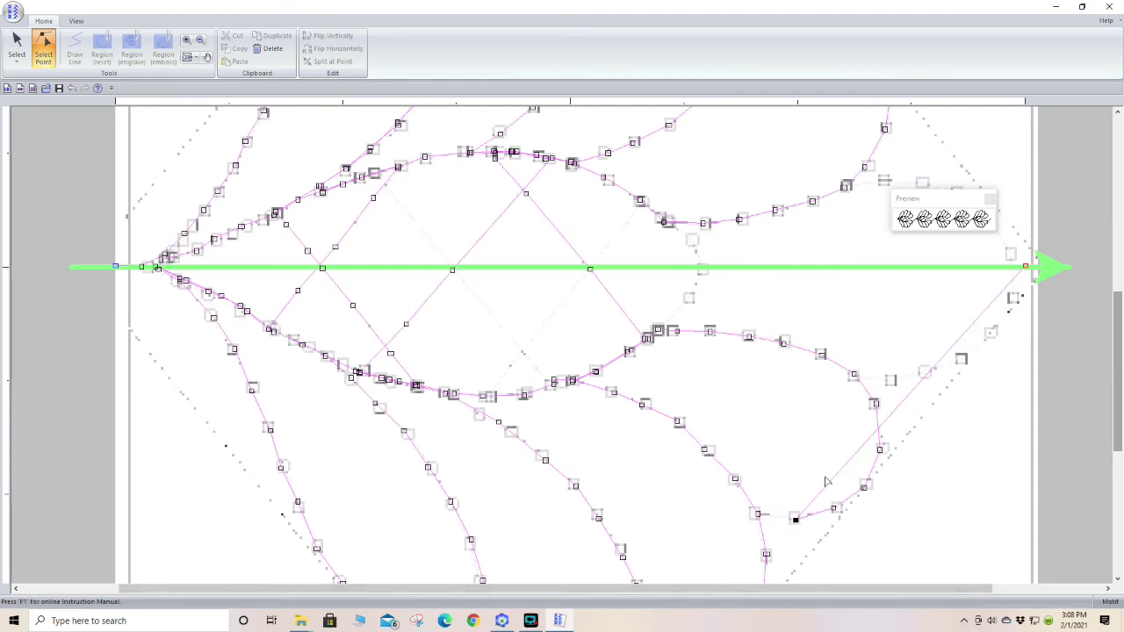
Step: Retrace the fourth lower plume's tip from the third plume's junction back toward the end plume
left_click_drag(831, 483, 836, 509)
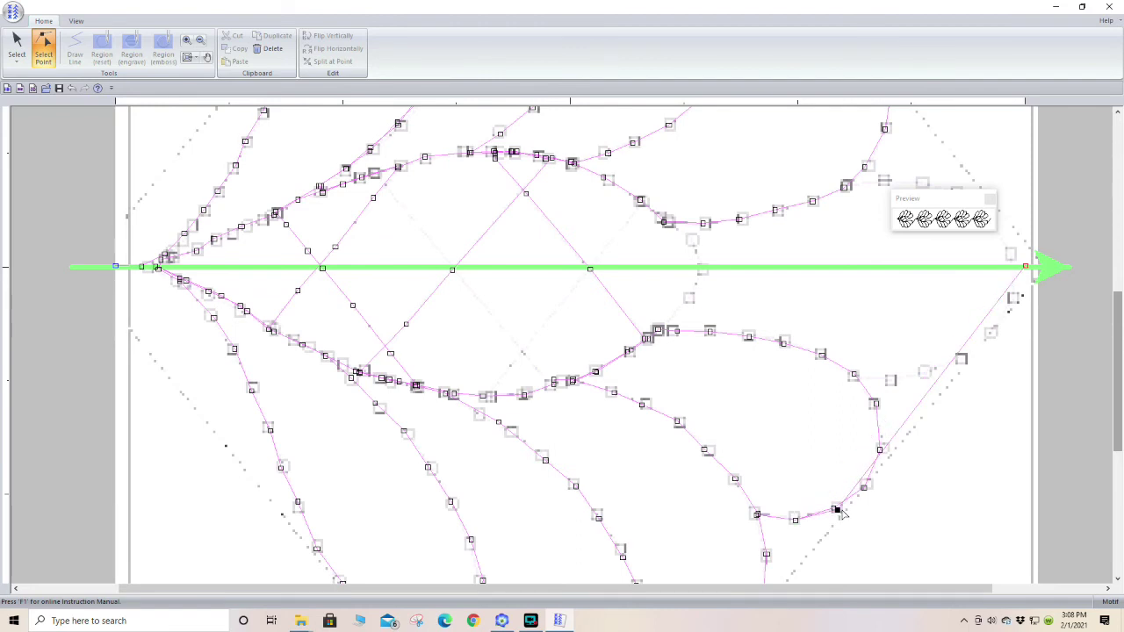
left_click(903, 427)
left_click_drag(904, 428, 862, 487)
Step: Trace the centre shape's rounded end across the centre line, between the upper and lower base points of the end plume
left_click(664, 222)
left_click(666, 222)
left_click_drag(692, 242, 689, 300)
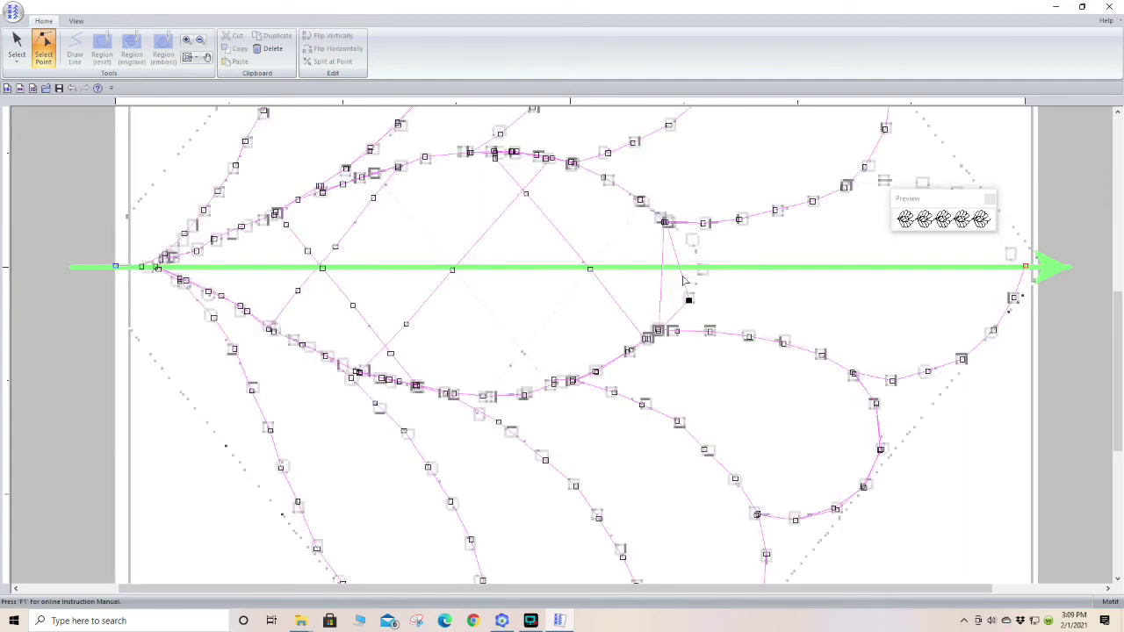
left_click_drag(684, 279, 703, 269)
left_click(687, 251)
left_click_drag(691, 243, 696, 235)
key("Escape")
Step: Route the line along the centre shape's lower edge and trace the last upward diagonal crosshatch line to the upper edge
left_click(659, 323)
left_click_drag(658, 323, 490, 393)
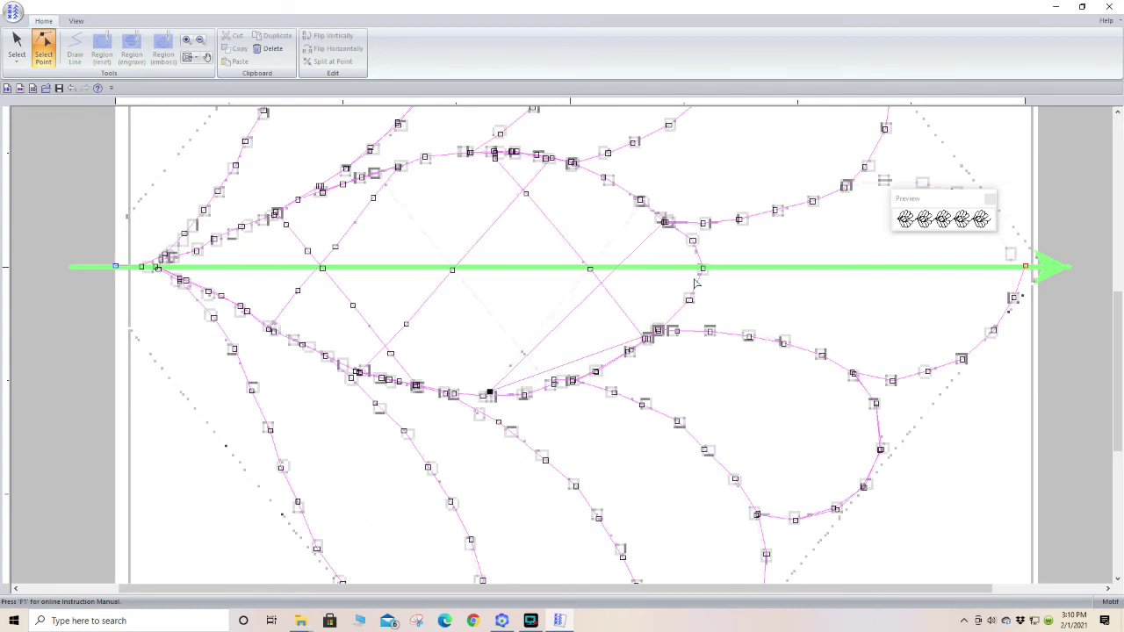
left_click(661, 224)
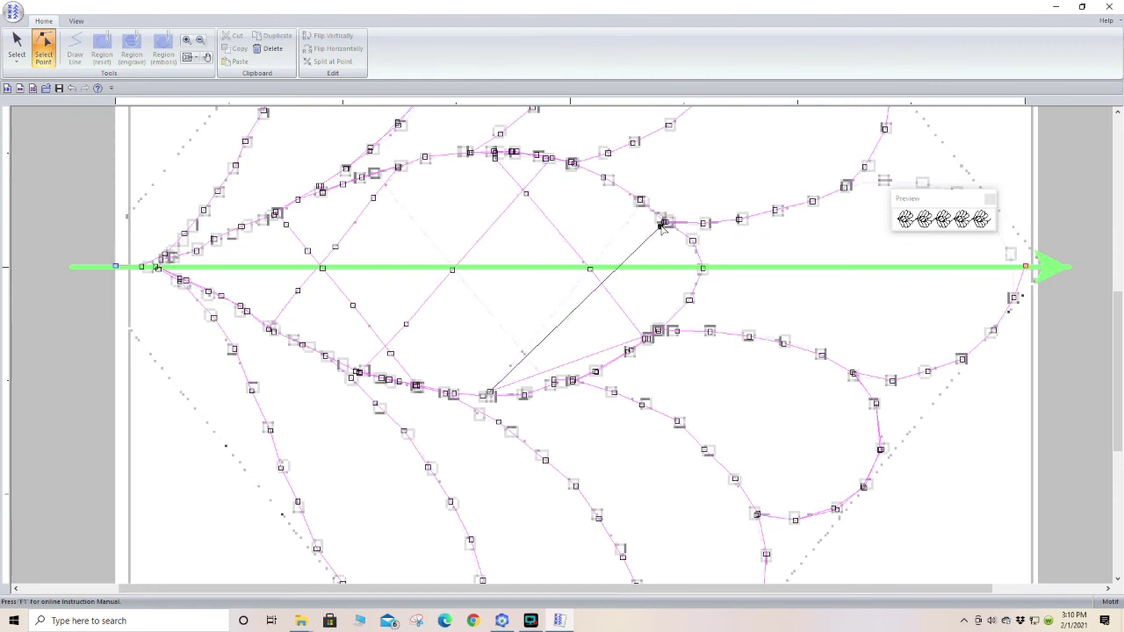
left_click(641, 199)
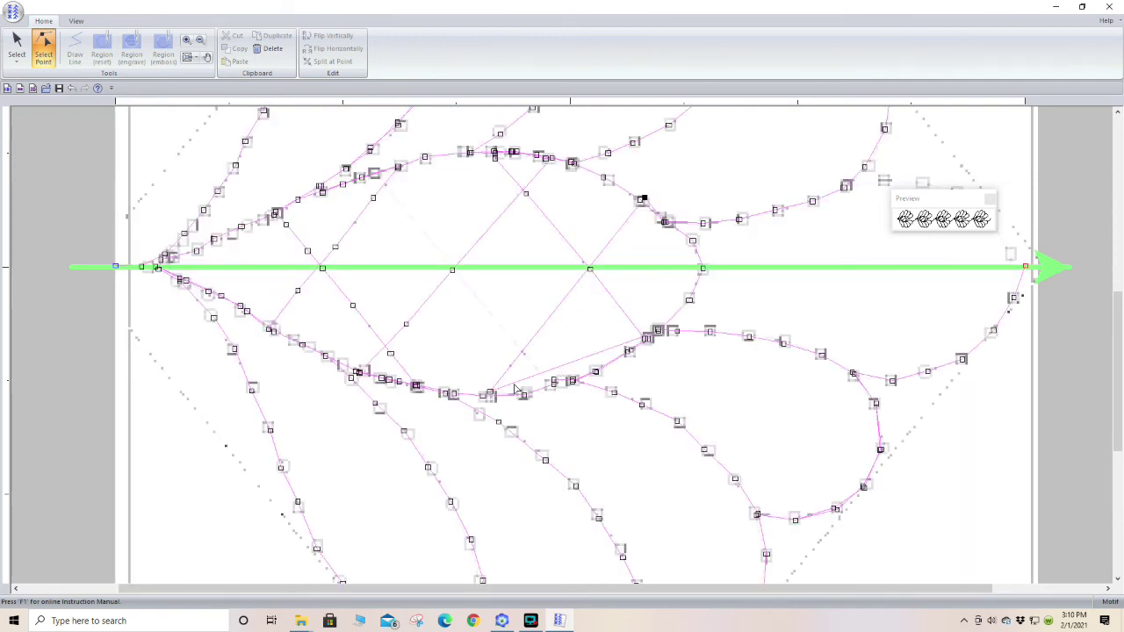
left_click_drag(512, 385, 524, 396)
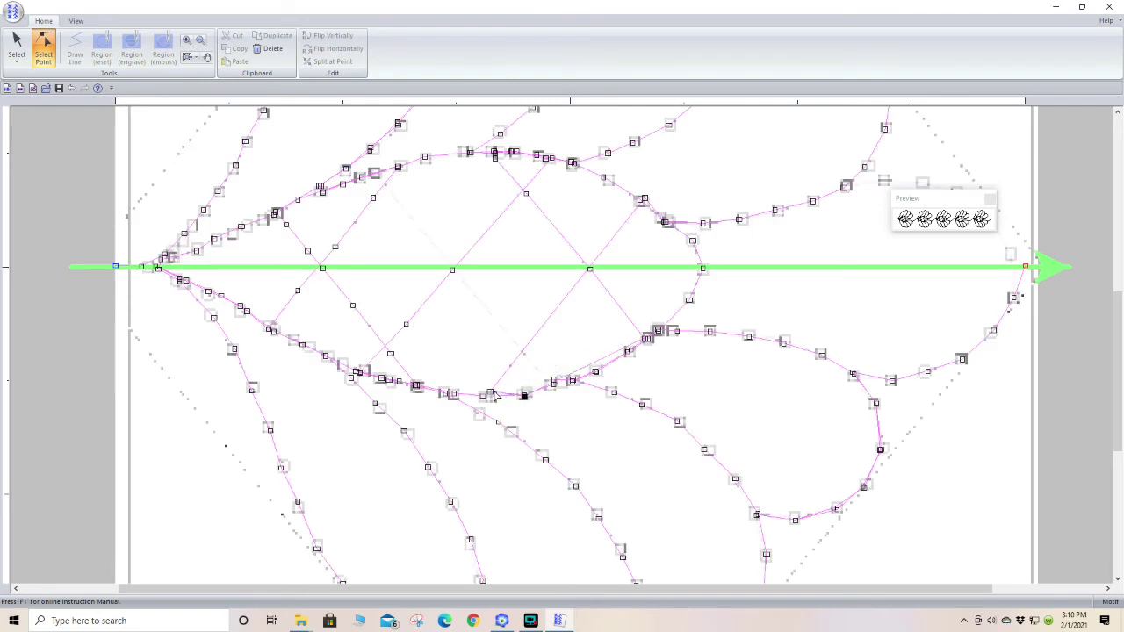
left_click(484, 396)
left_click(622, 352)
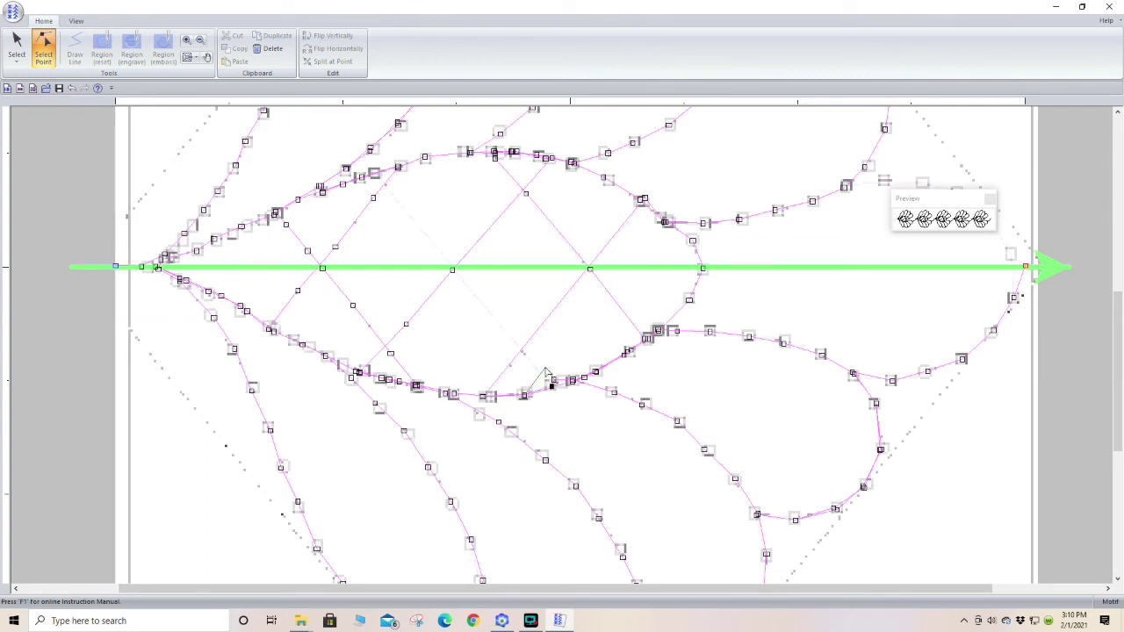
Step: Trace the remaining downward diagonal crosshatch line between the centre shape's lower and upper edges
left_click_drag(545, 373, 522, 352)
left_click(525, 395)
left_click_drag(524, 395, 559, 382)
left_click_drag(527, 351, 373, 174)
Step: Adjust the motif's end point and trace the end plume's upper edge from the fourth upper plume's junction to the plume tip
left_click(187, 59)
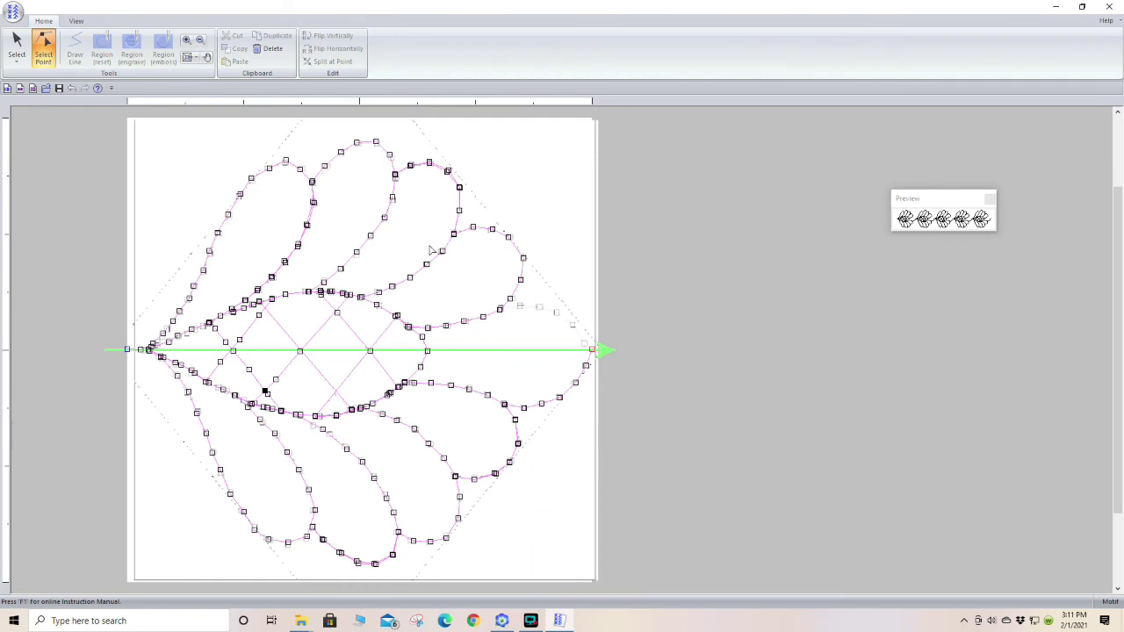
left_click(593, 350)
left_click(592, 350)
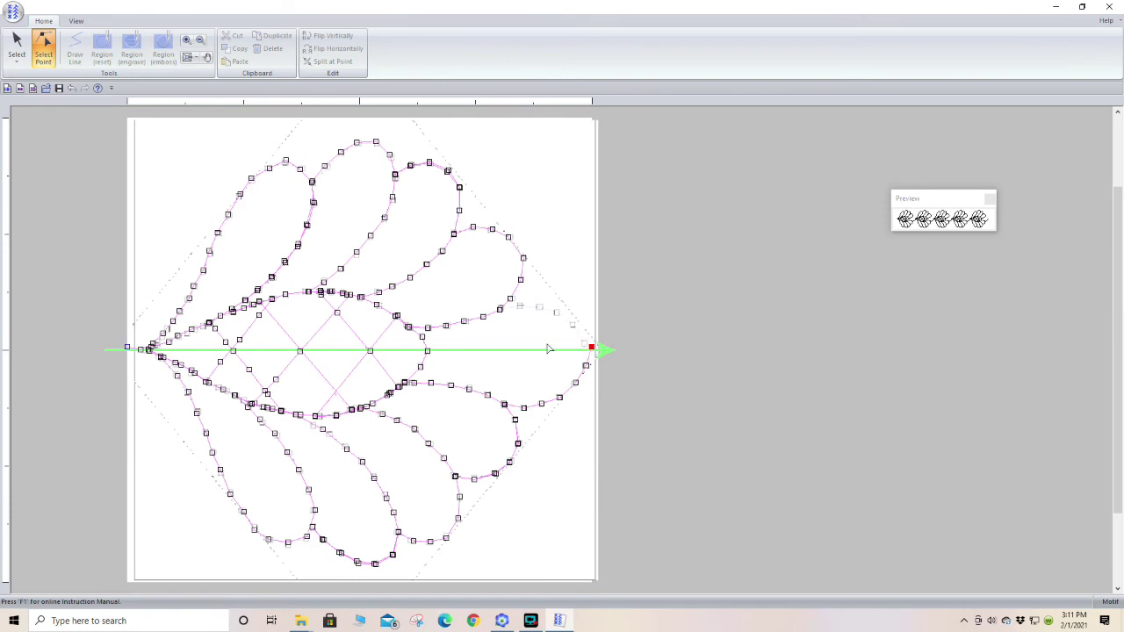
left_click(500, 310)
left_click_drag(500, 308, 521, 307)
left_click_drag(507, 313, 502, 309)
left_click(511, 308)
left_click_drag(538, 322, 593, 351)
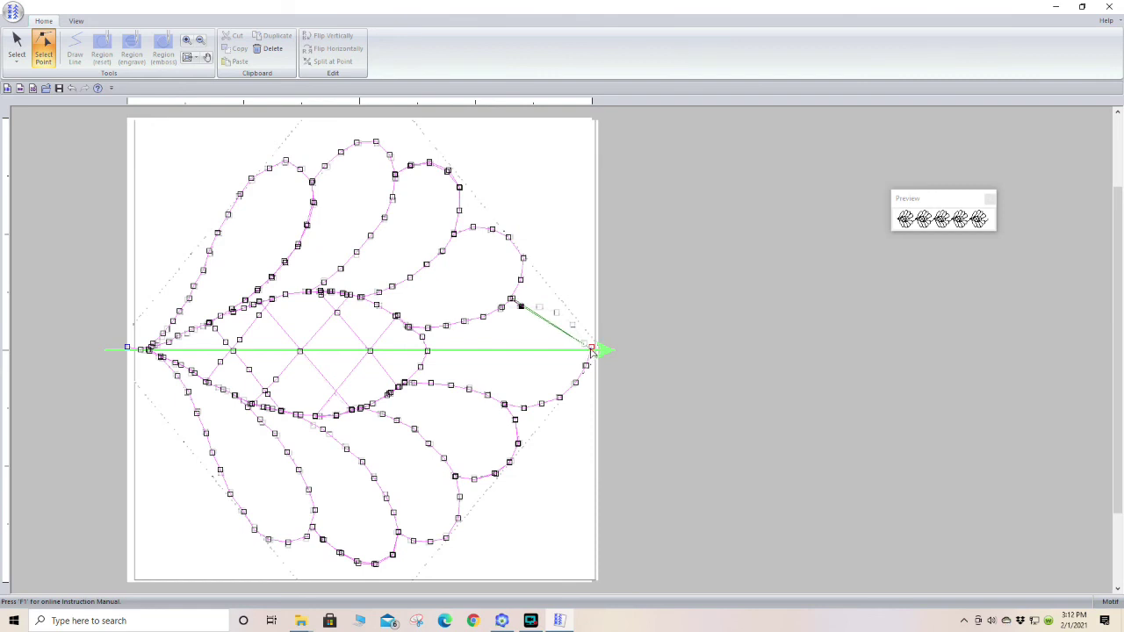
left_click(592, 349)
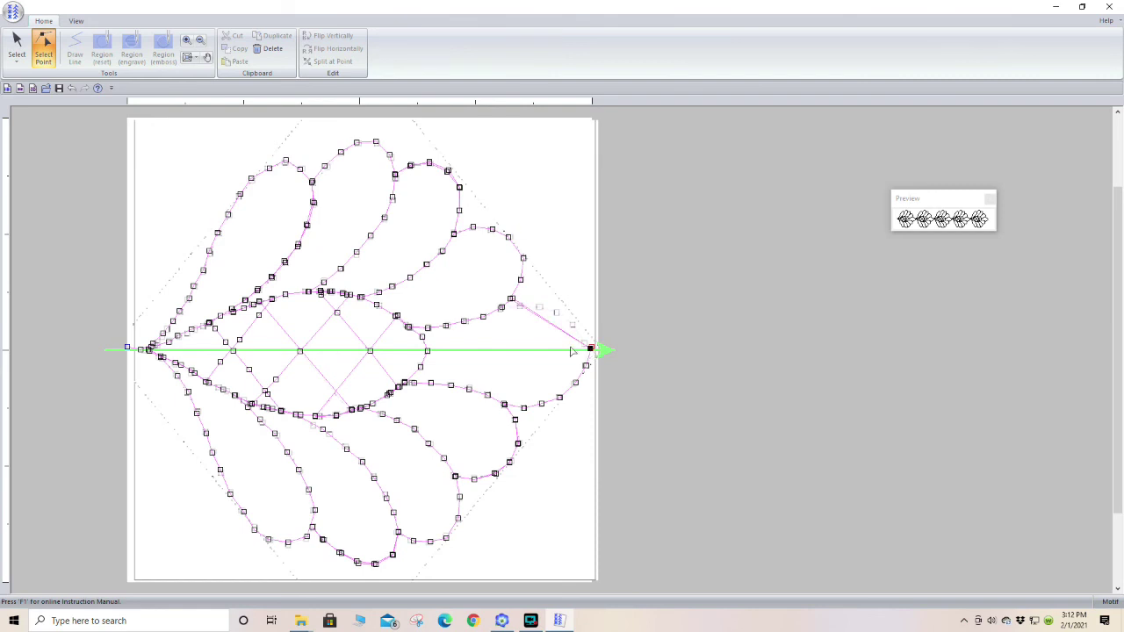
left_click(522, 306)
left_click(526, 307)
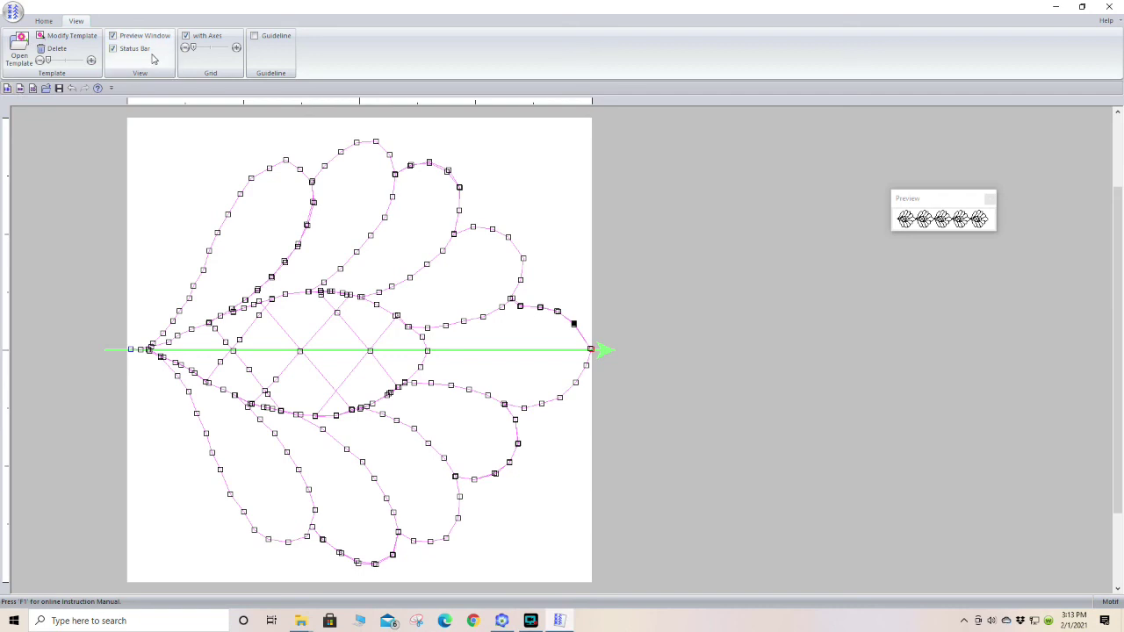
Step: Examine the traced points around the centre shape, selecting the point where the first crosshatch line meets its lower edge
left_click(50, 20)
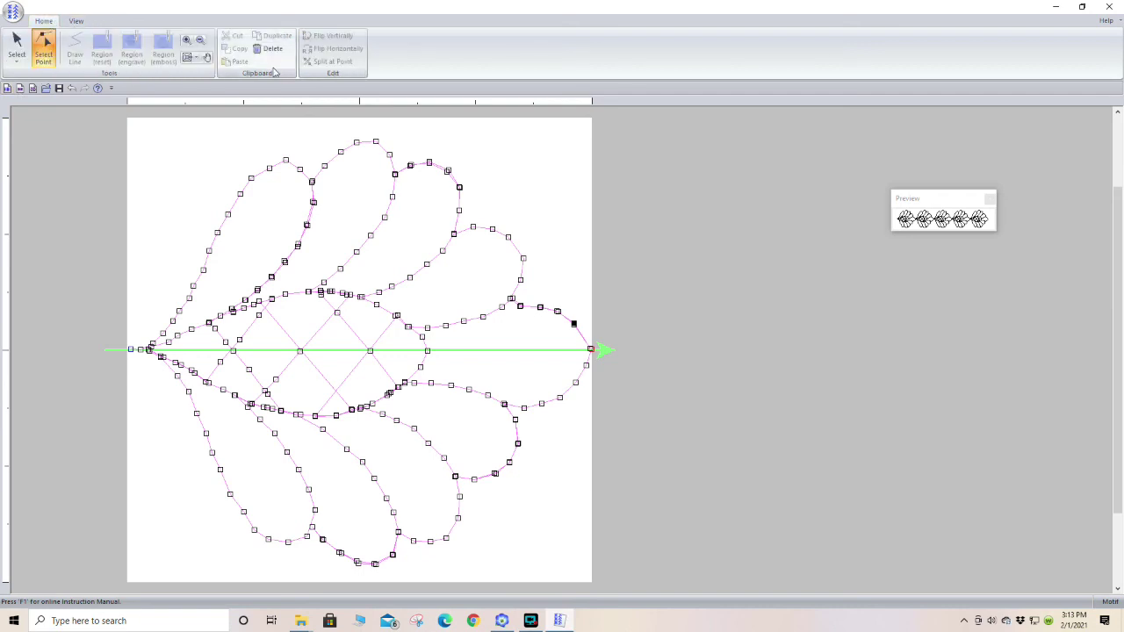
left_click(186, 40)
left_click(153, 347)
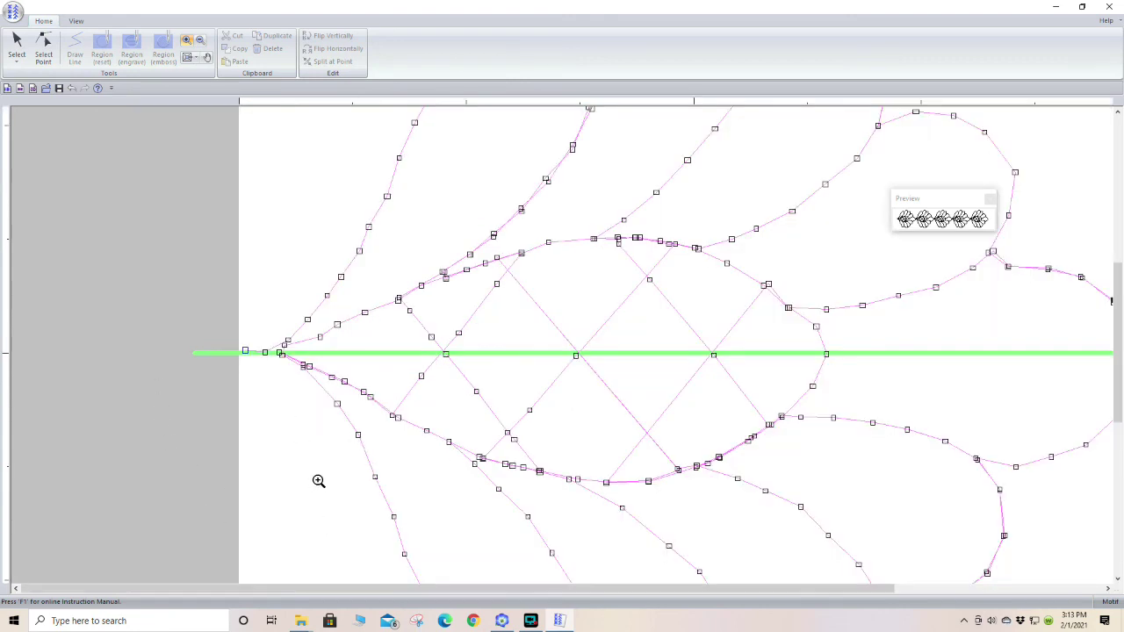
left_click(43, 46)
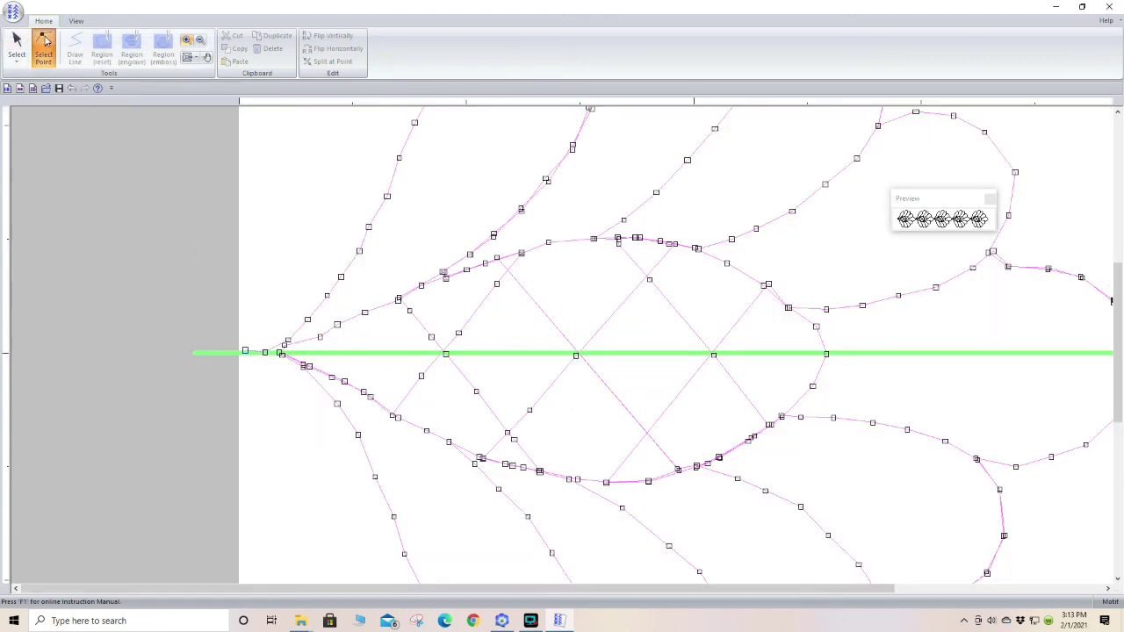
left_click(392, 416)
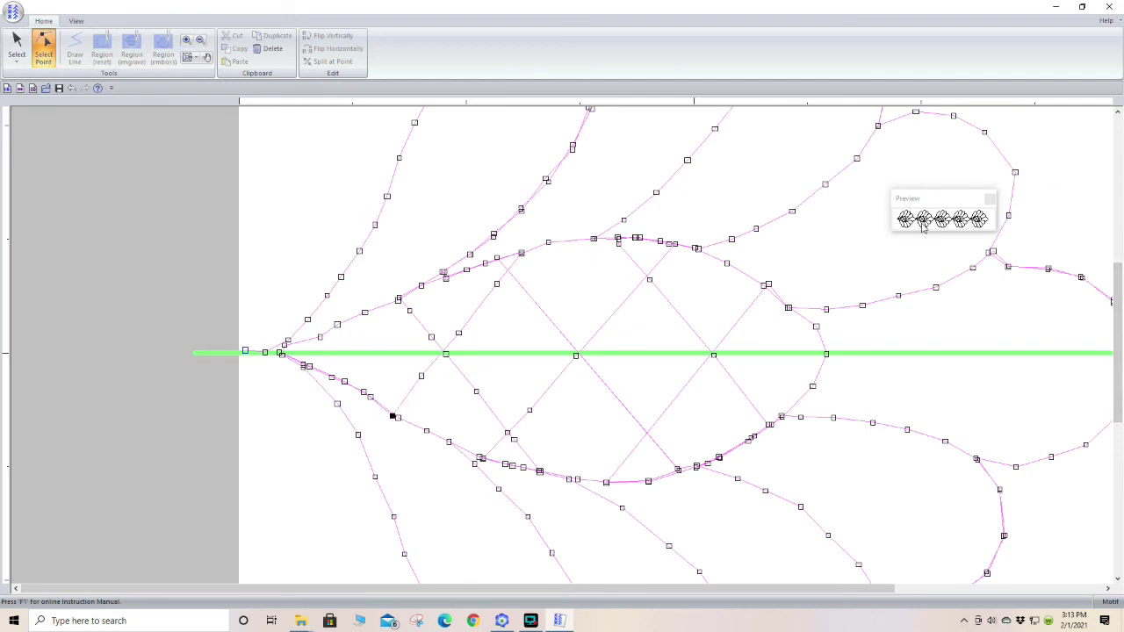
Step: Save the pattern as a motif file named "y", the person's first name and "palm feather3", with a default size of 1 inch
left_click(14, 11)
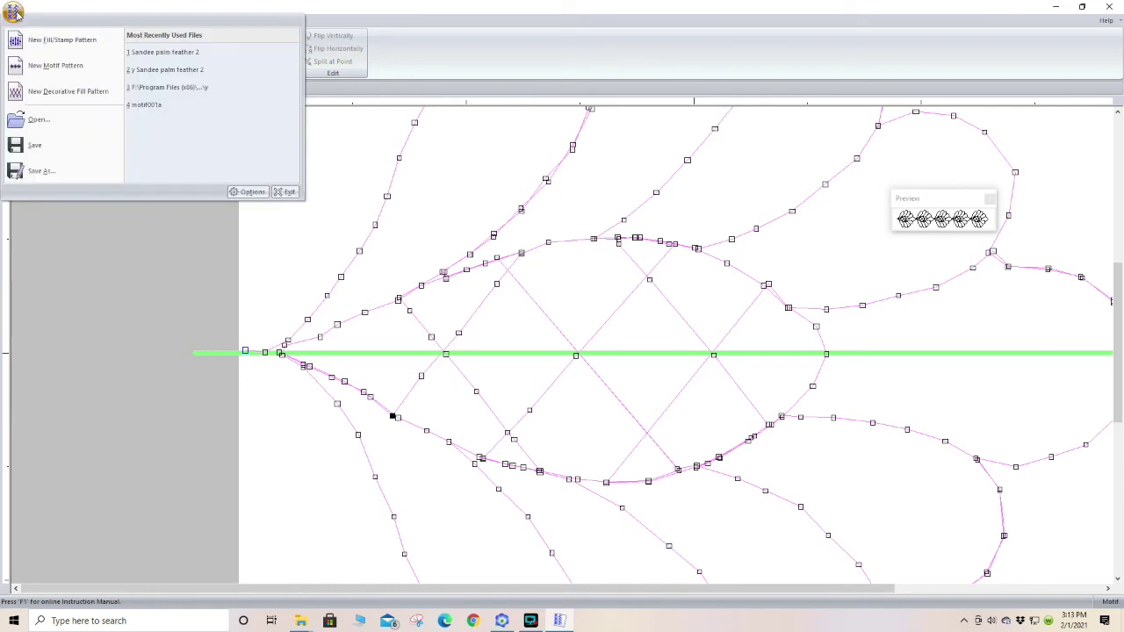
left_click(43, 171)
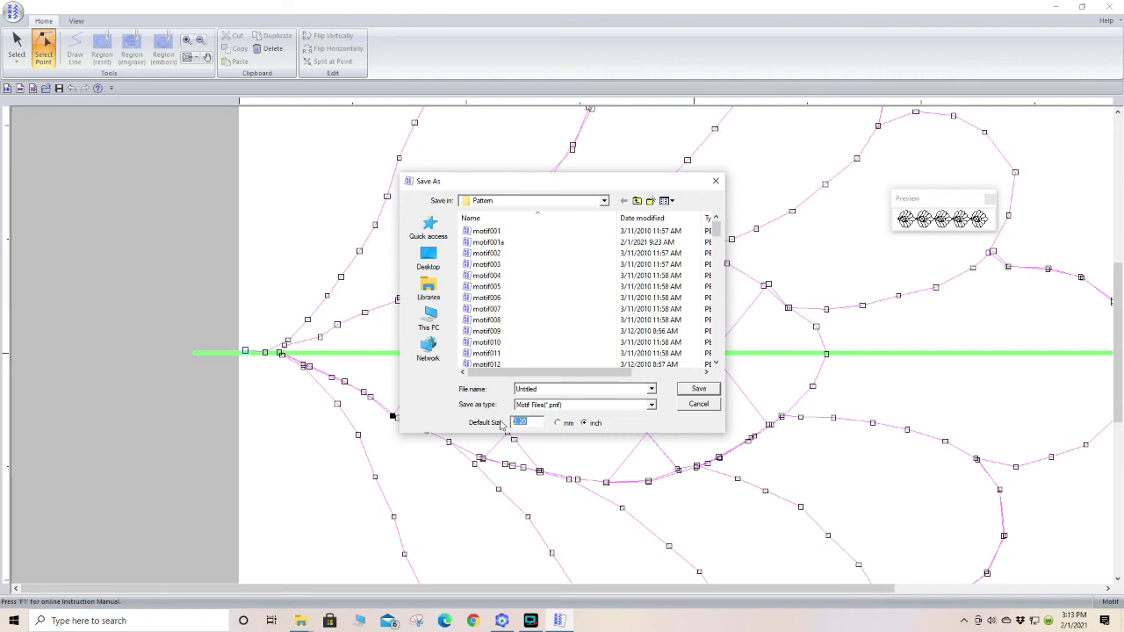
type("1")
double_click(539, 393)
type("y")
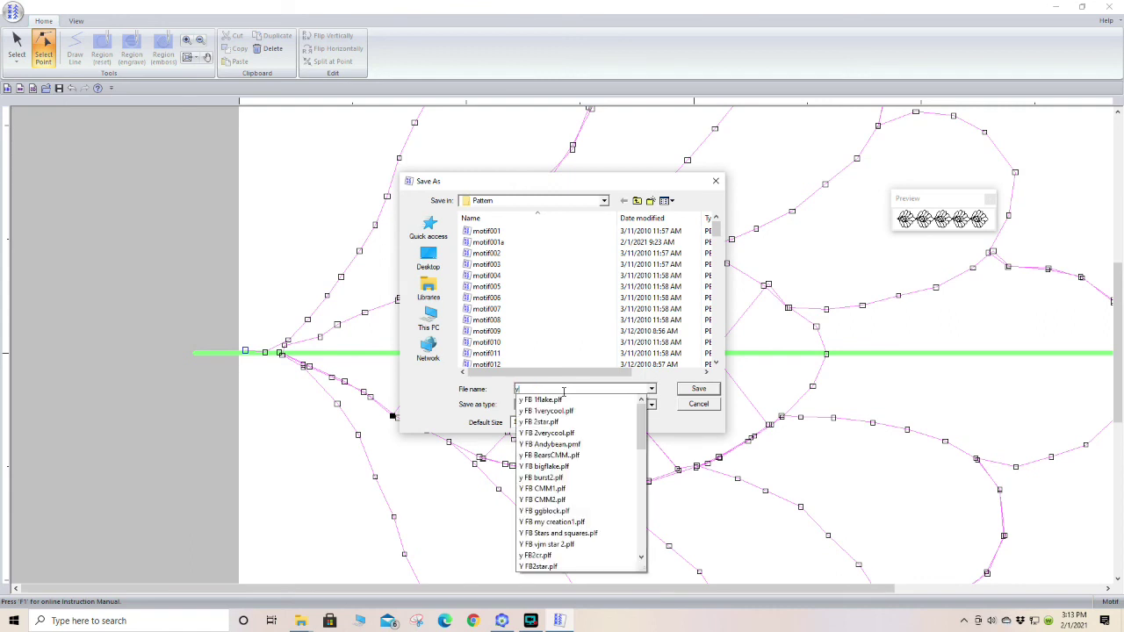
type(" Sandee palm feather")
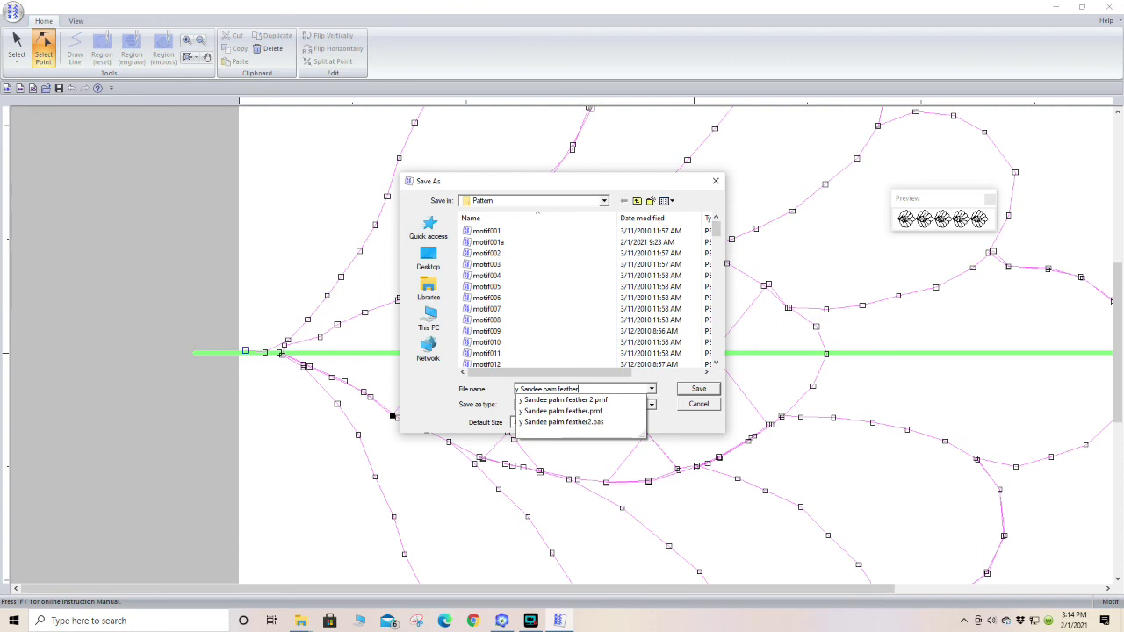
type("3")
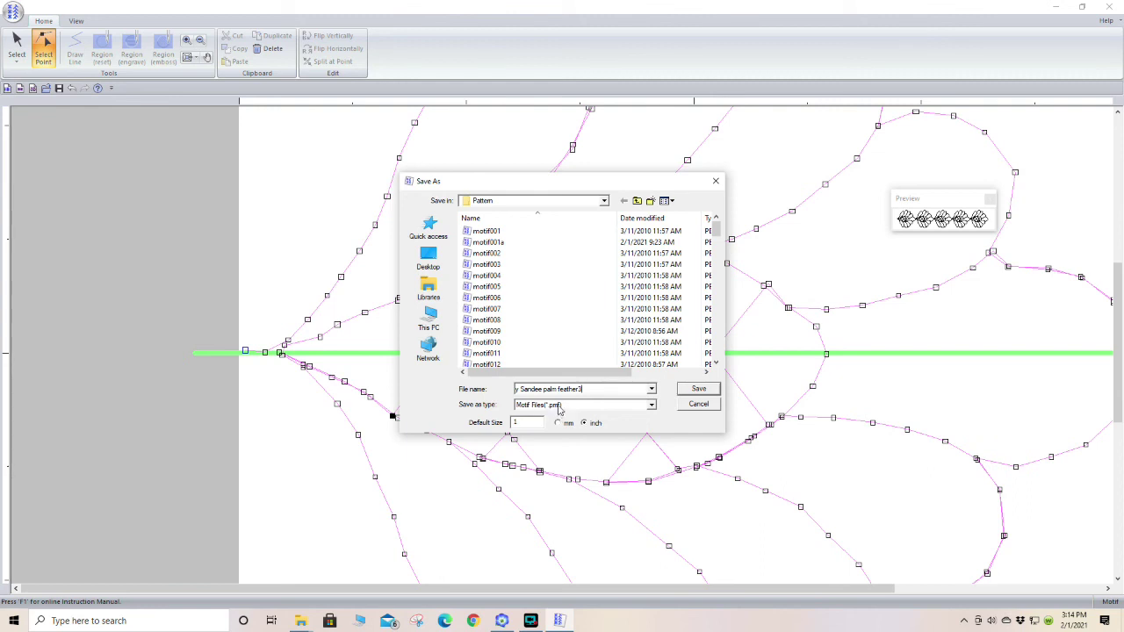
left_click(701, 391)
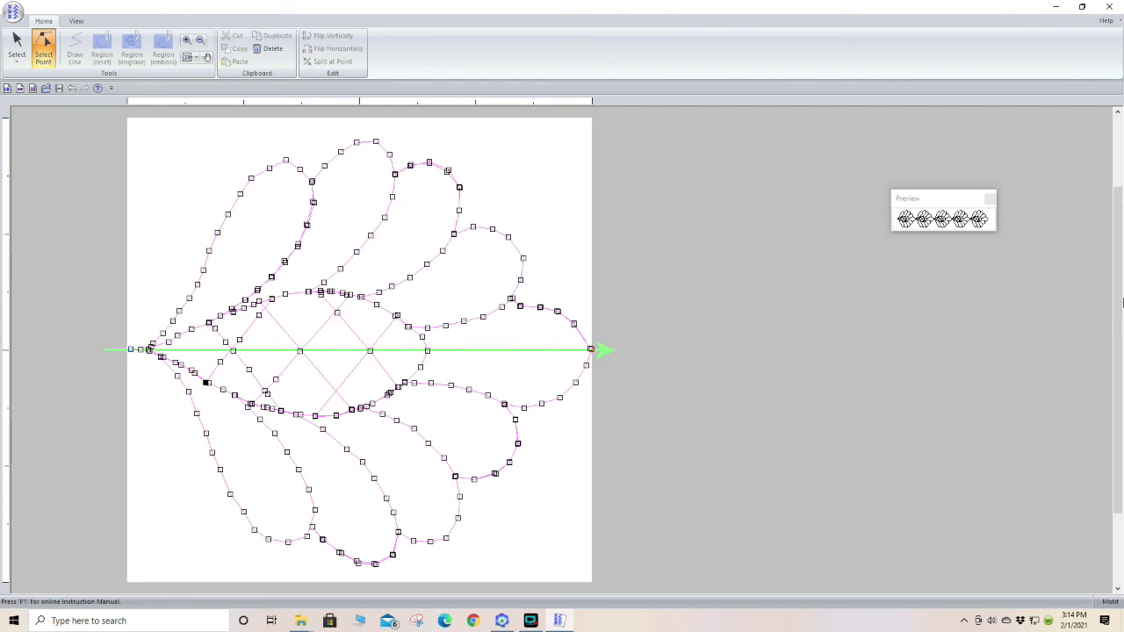
Step: Close Programmable Stitch Creator and activate the Select tool in the embroidery layout window
left_click(1108, 7)
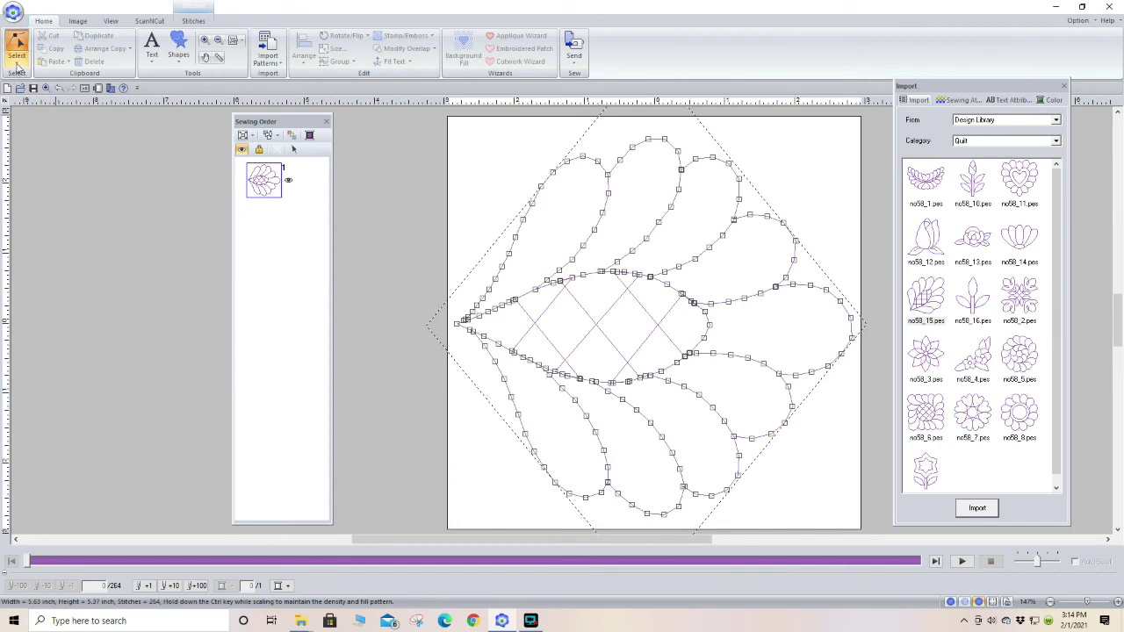
left_click(17, 66)
left_click(15, 91)
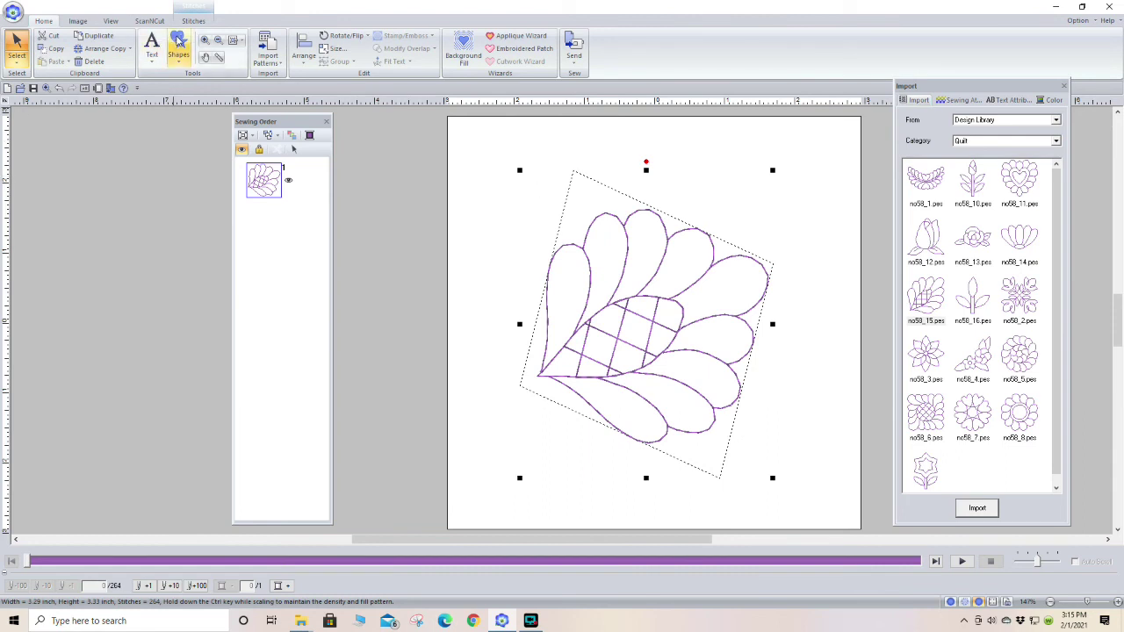
Step: Draw a motif-stitch circle about 4.87 inches wide and 4.72 inches high around the purple feather design
left_click(178, 43)
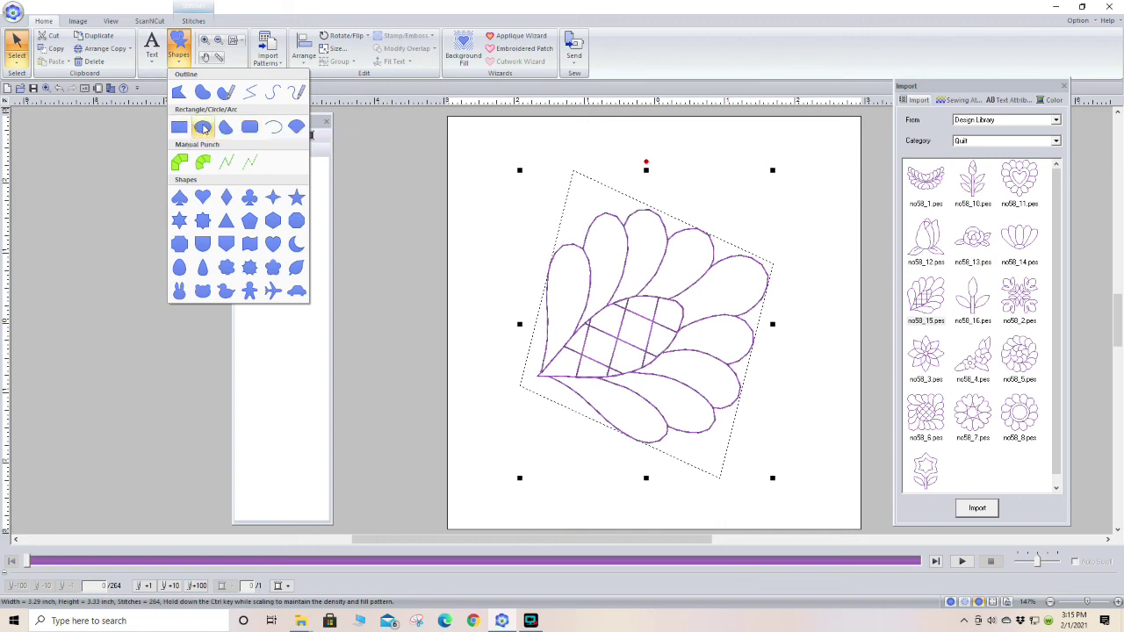
left_click(202, 129)
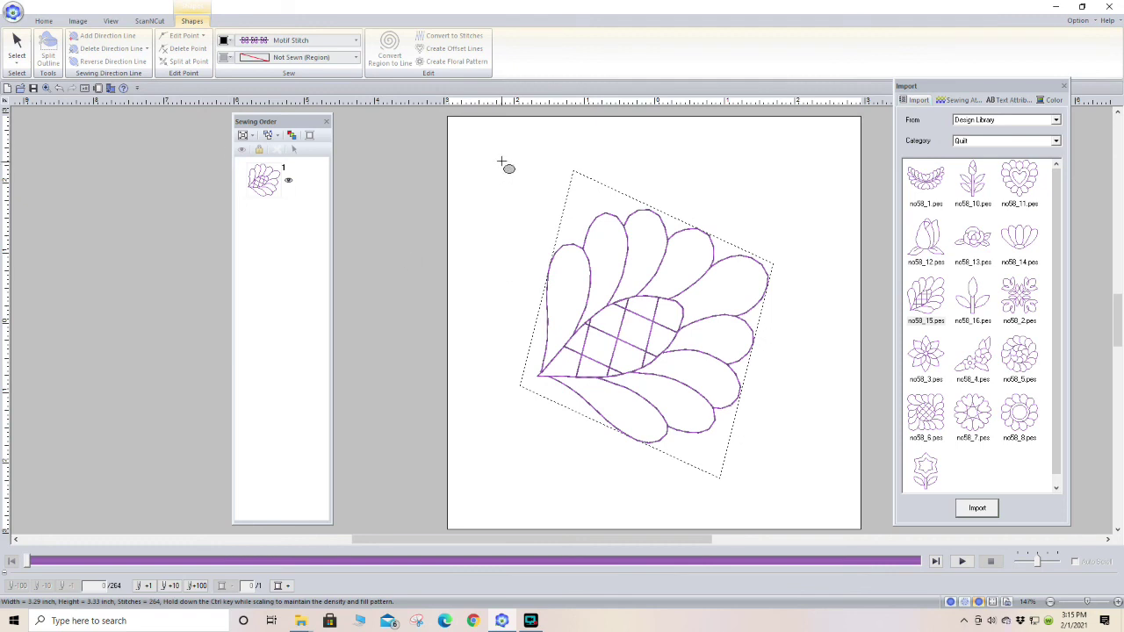
left_click_drag(500, 162, 843, 491)
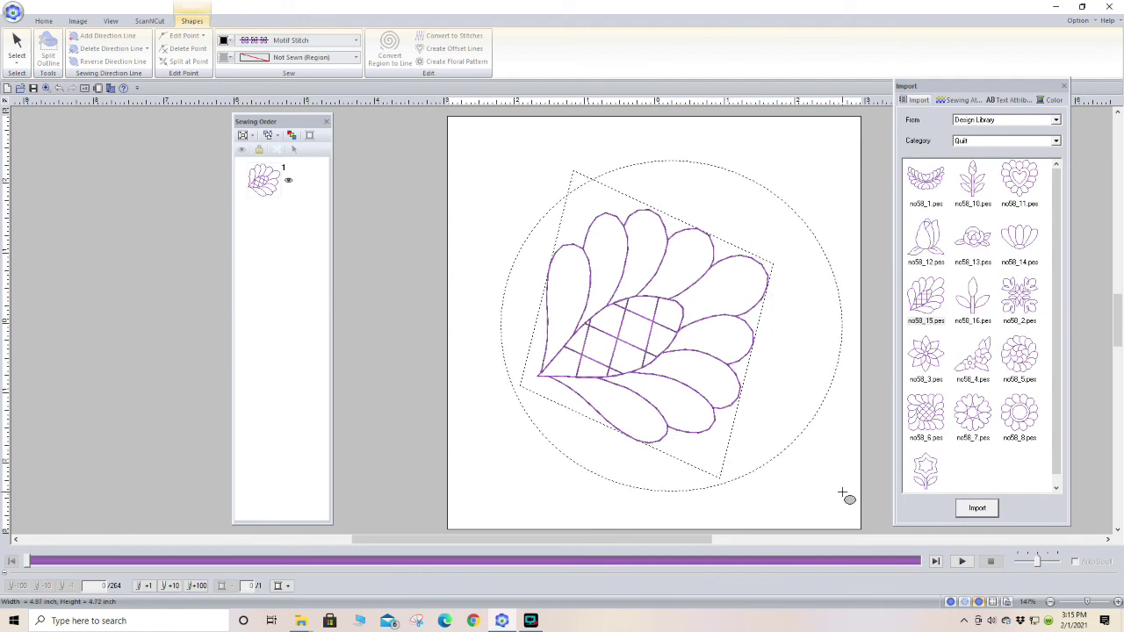
left_click_drag(841, 493, 840, 490)
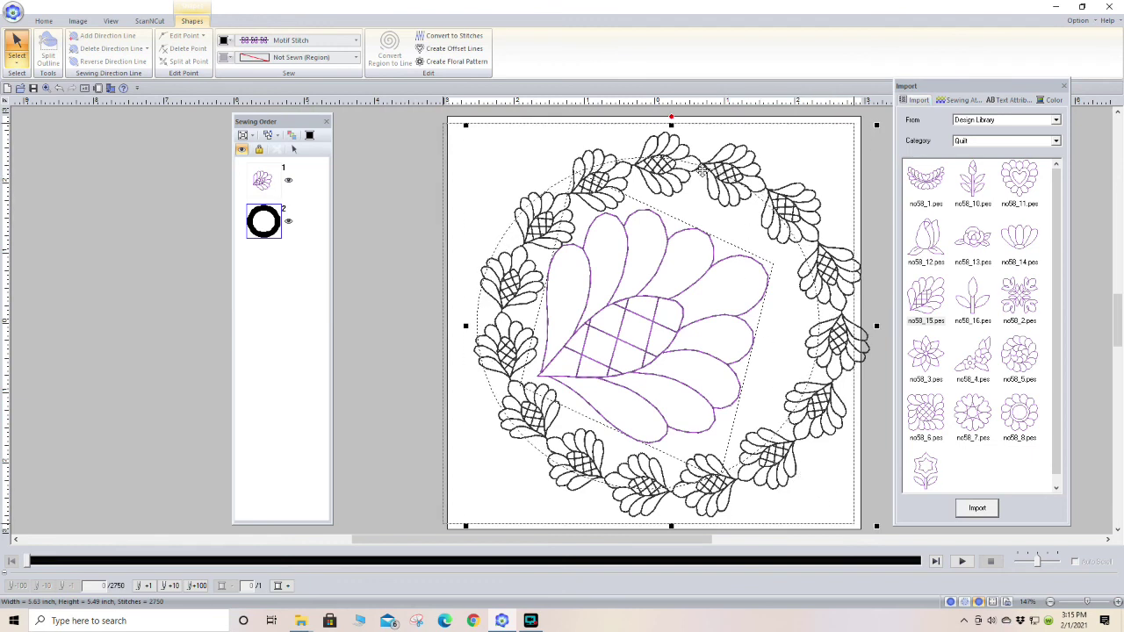
Step: Move the feather motif ring inside the design page and centre it on the page
left_click_drag(717, 173, 694, 170)
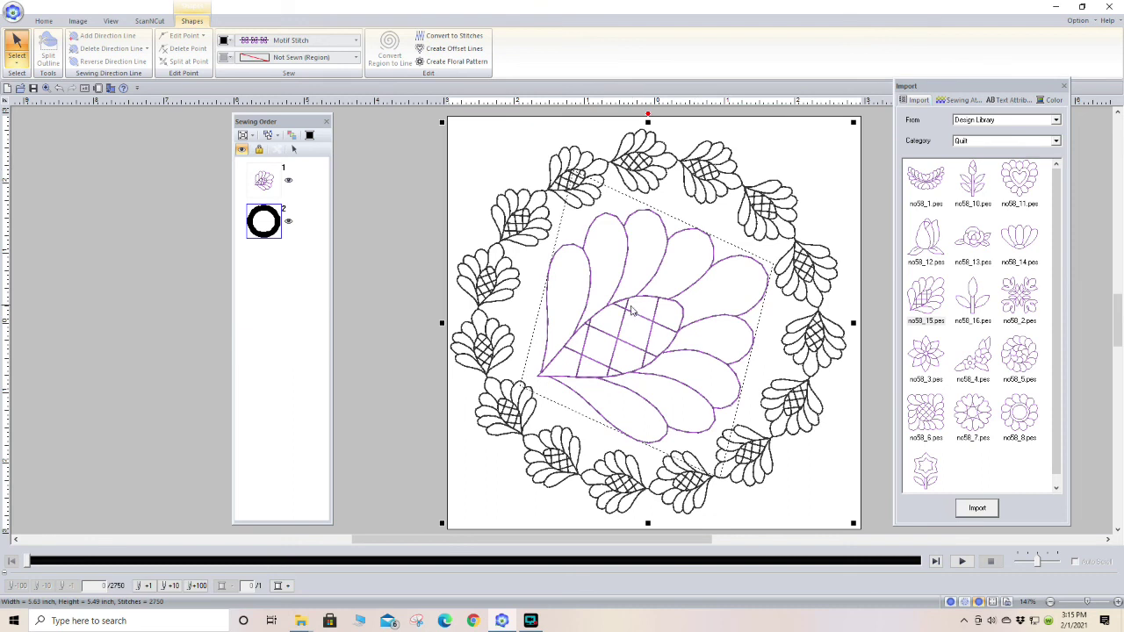
left_click(45, 22)
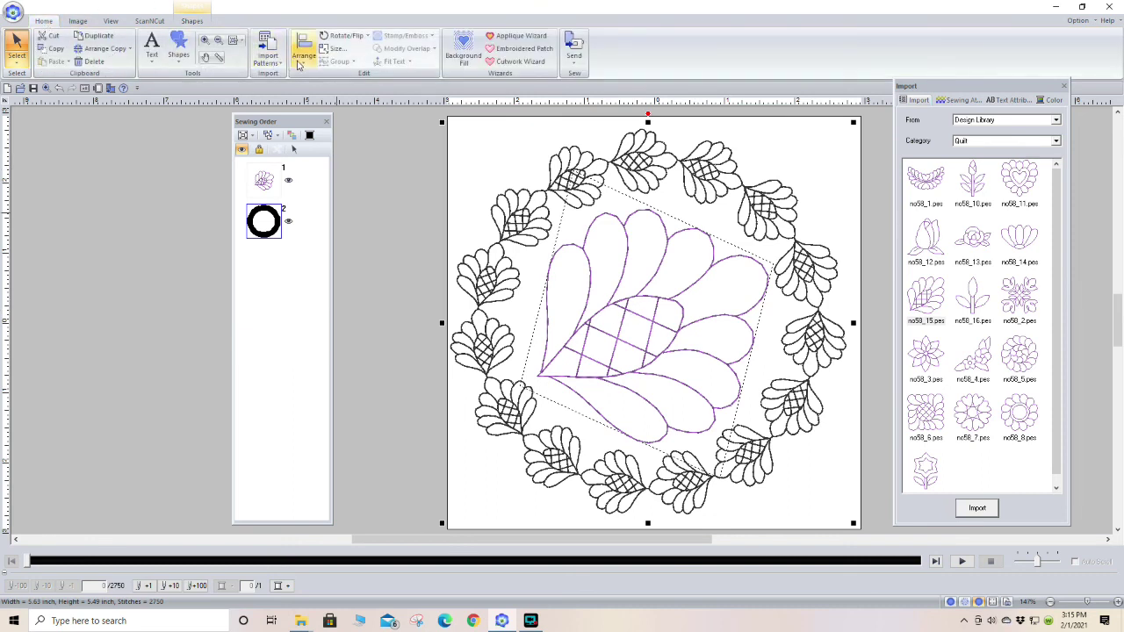
left_click(302, 63)
left_click(331, 186)
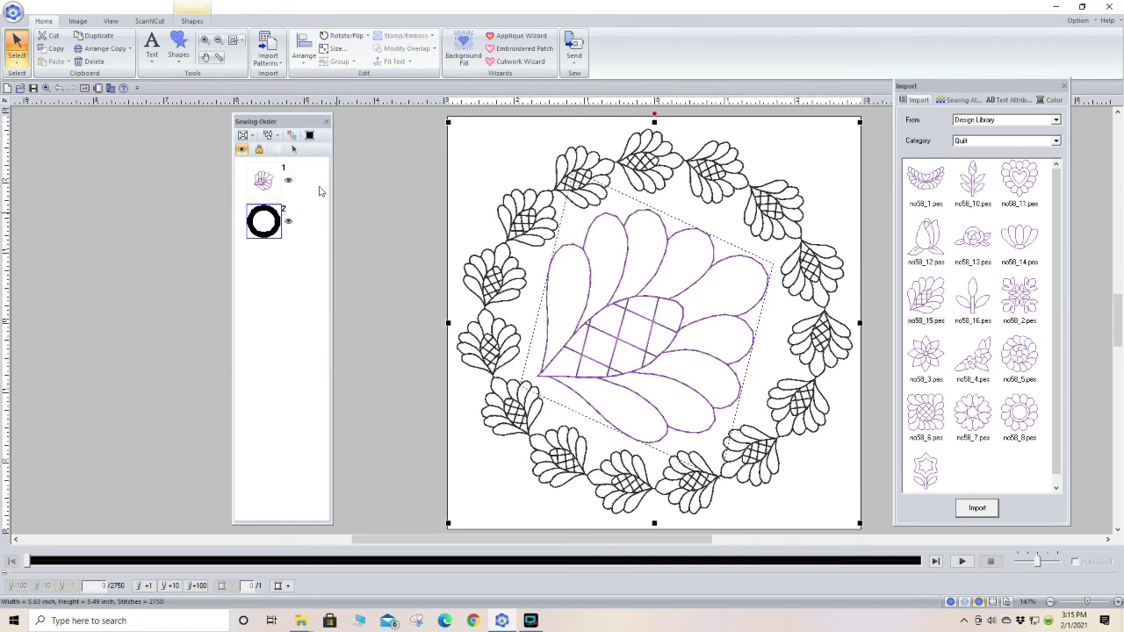
Step: Centre the purple feather design on the page inside the motif ring and deselect it
left_click(683, 309)
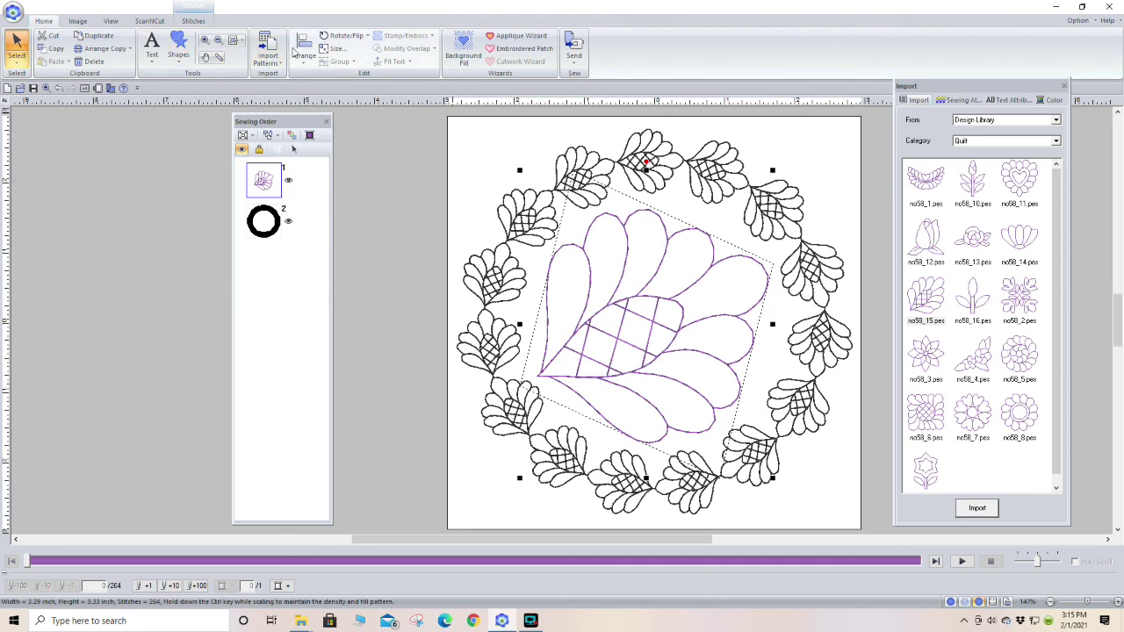
left_click(303, 48)
left_click(313, 187)
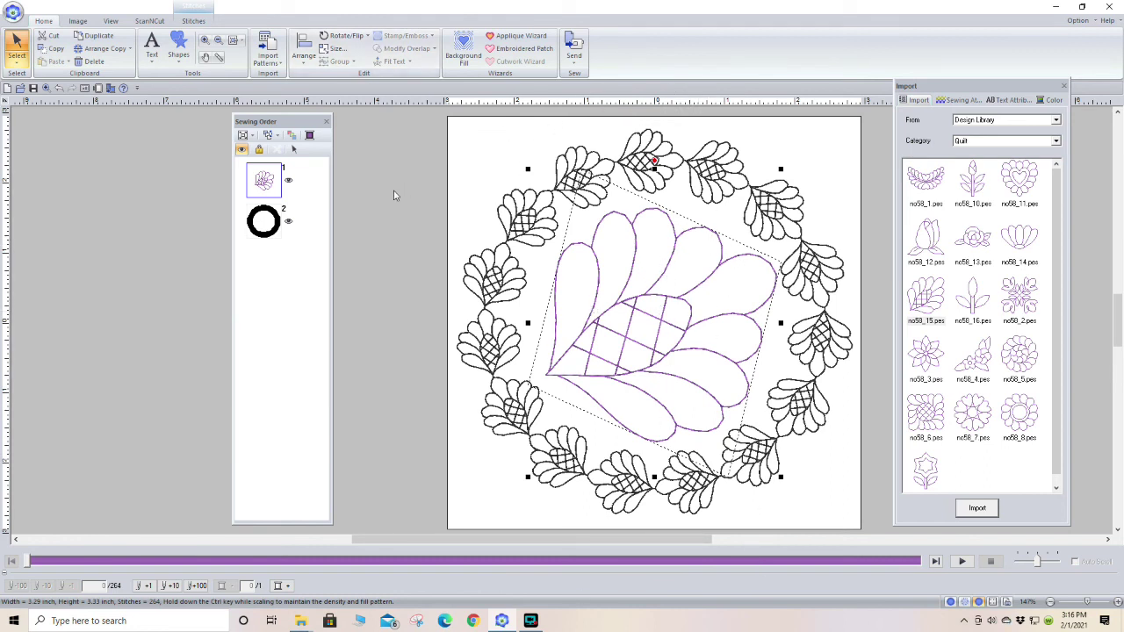
left_click(761, 525)
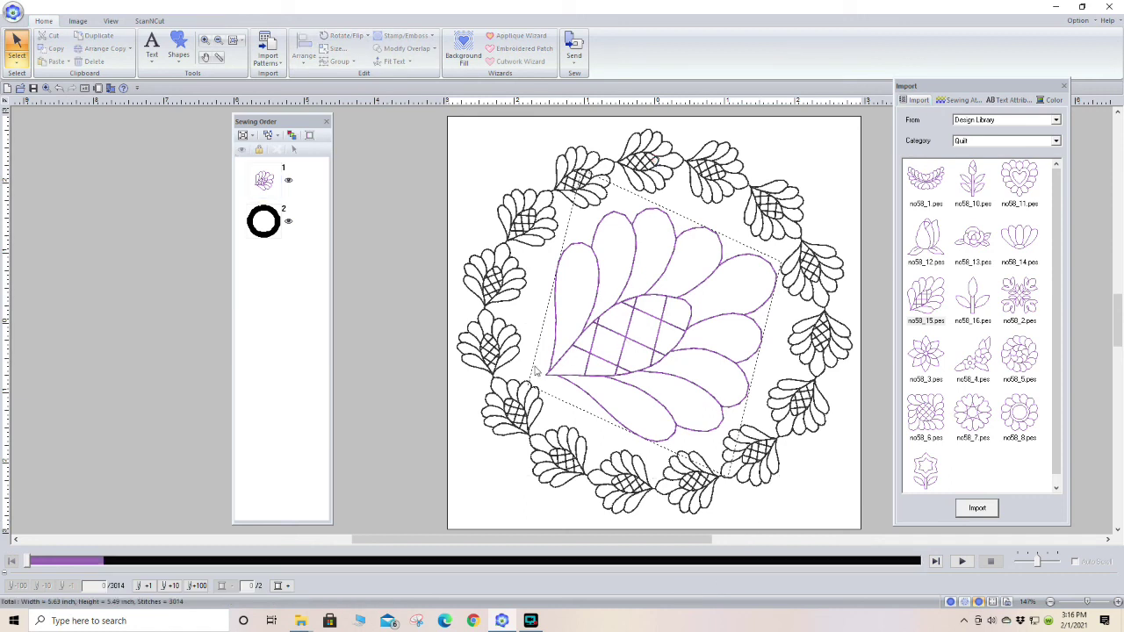